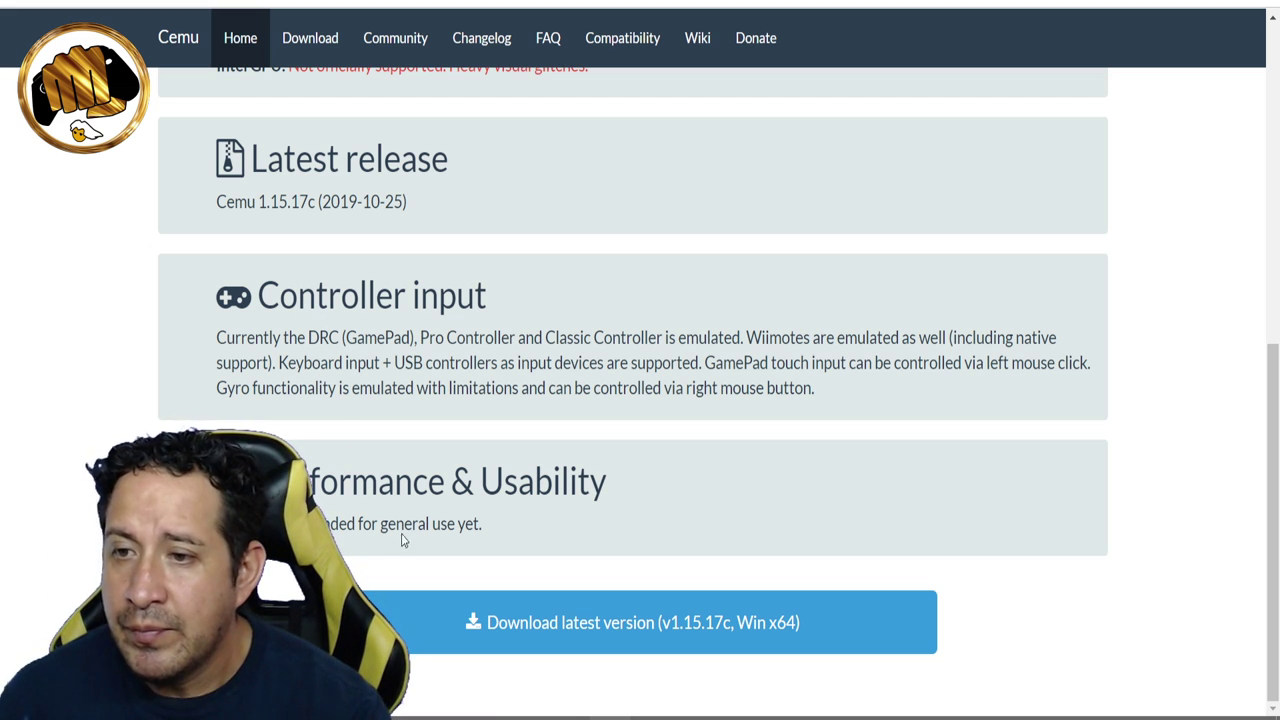
Step: Download the latest Cemu version (v1.15.17c, Win x64) and save the file in the cemu_1.15.0 folder on drive JUEGOS (B:)
left_click(668, 624)
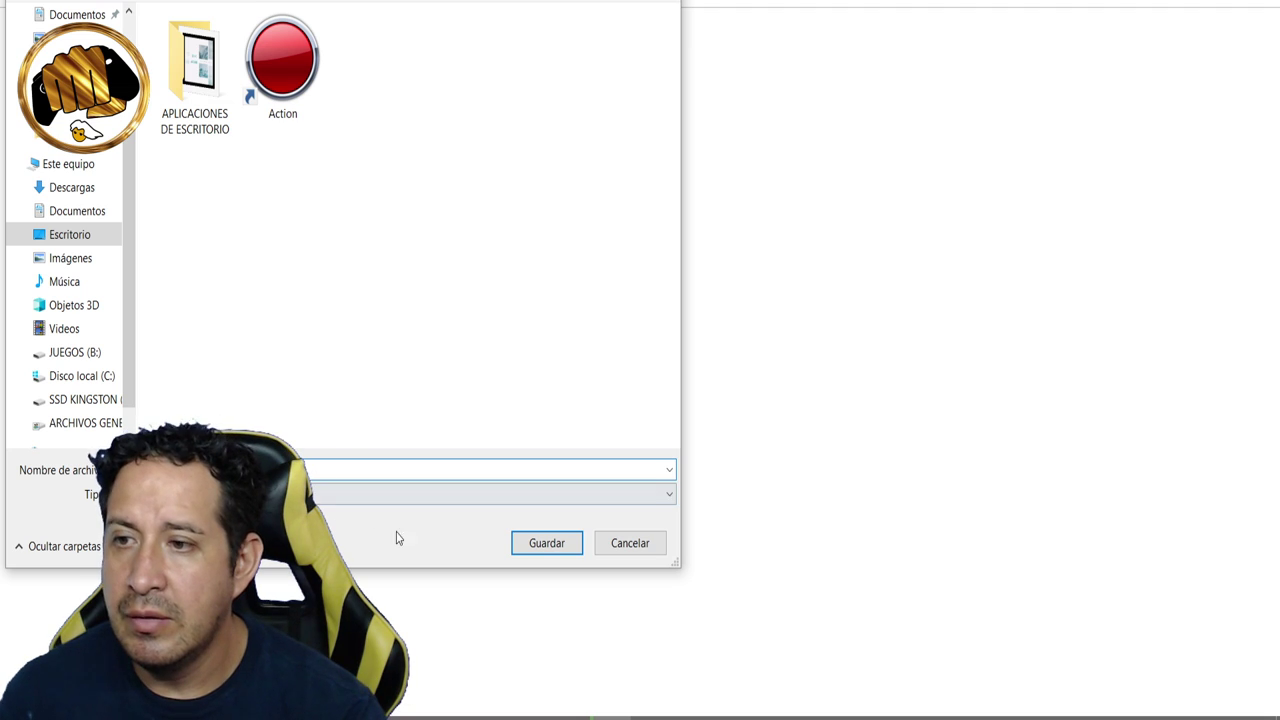
left_click(74, 356)
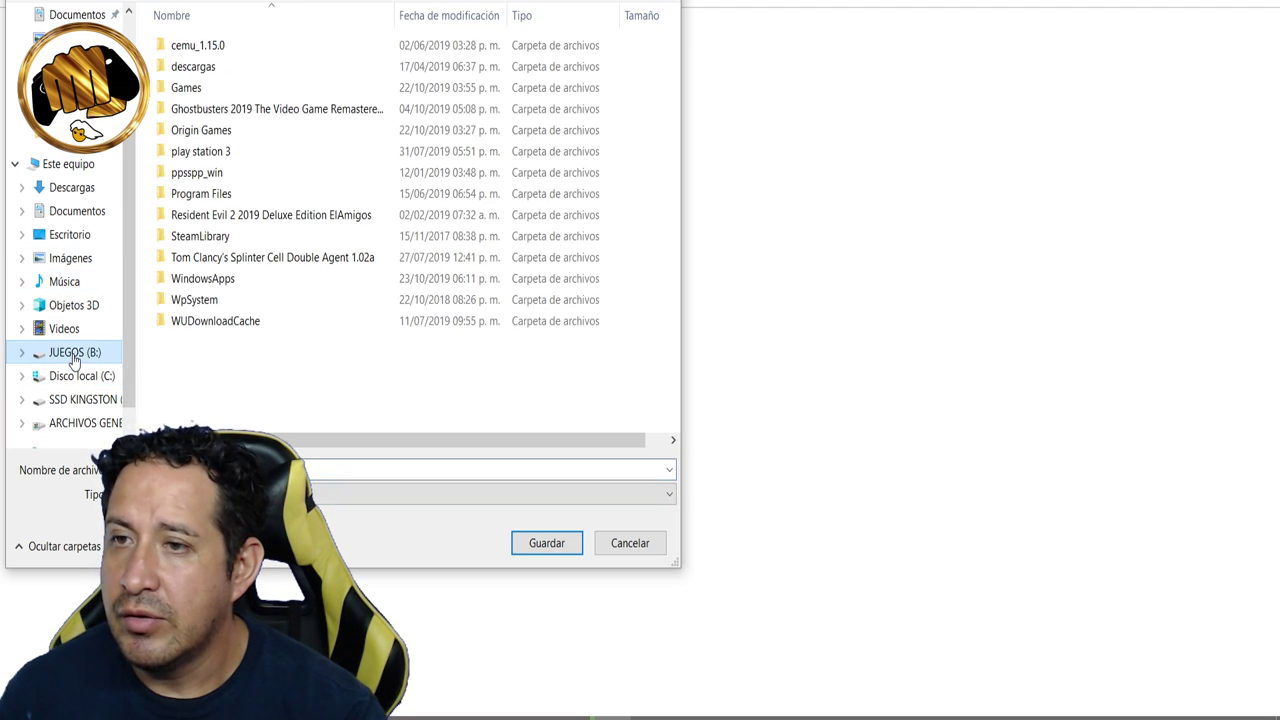
left_click(193, 46)
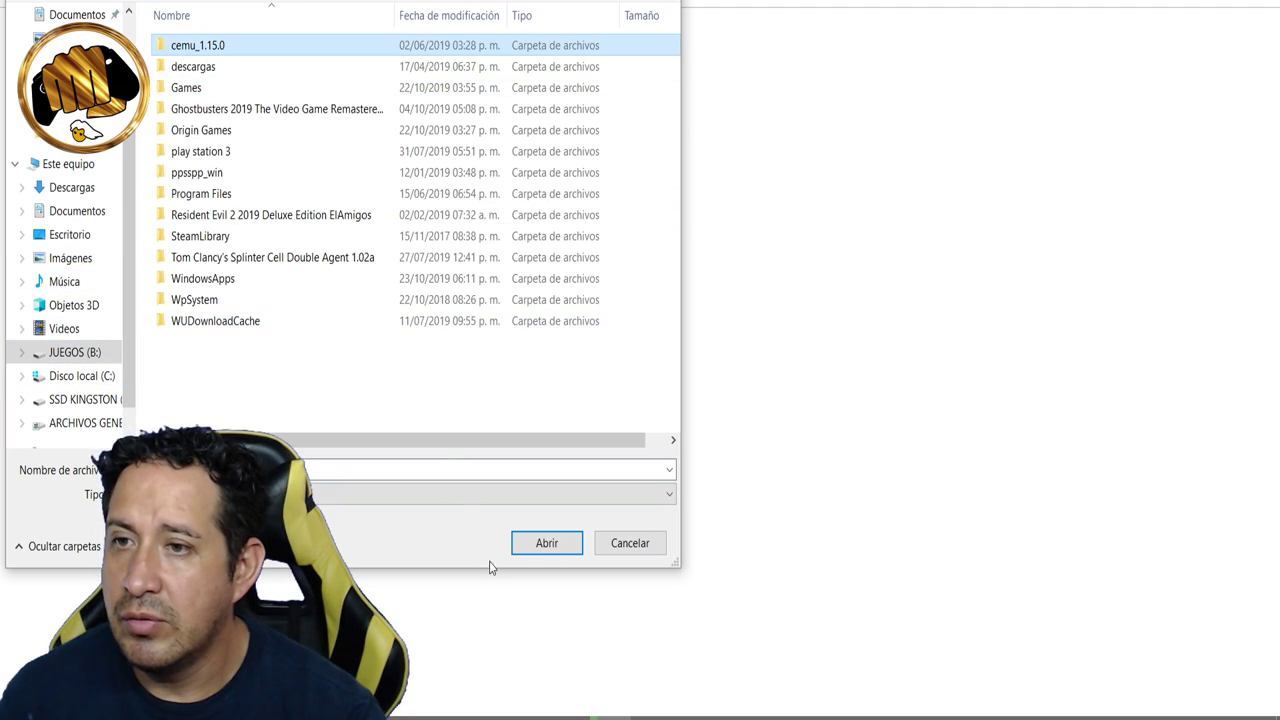
double_click(208, 50)
double_click(200, 88)
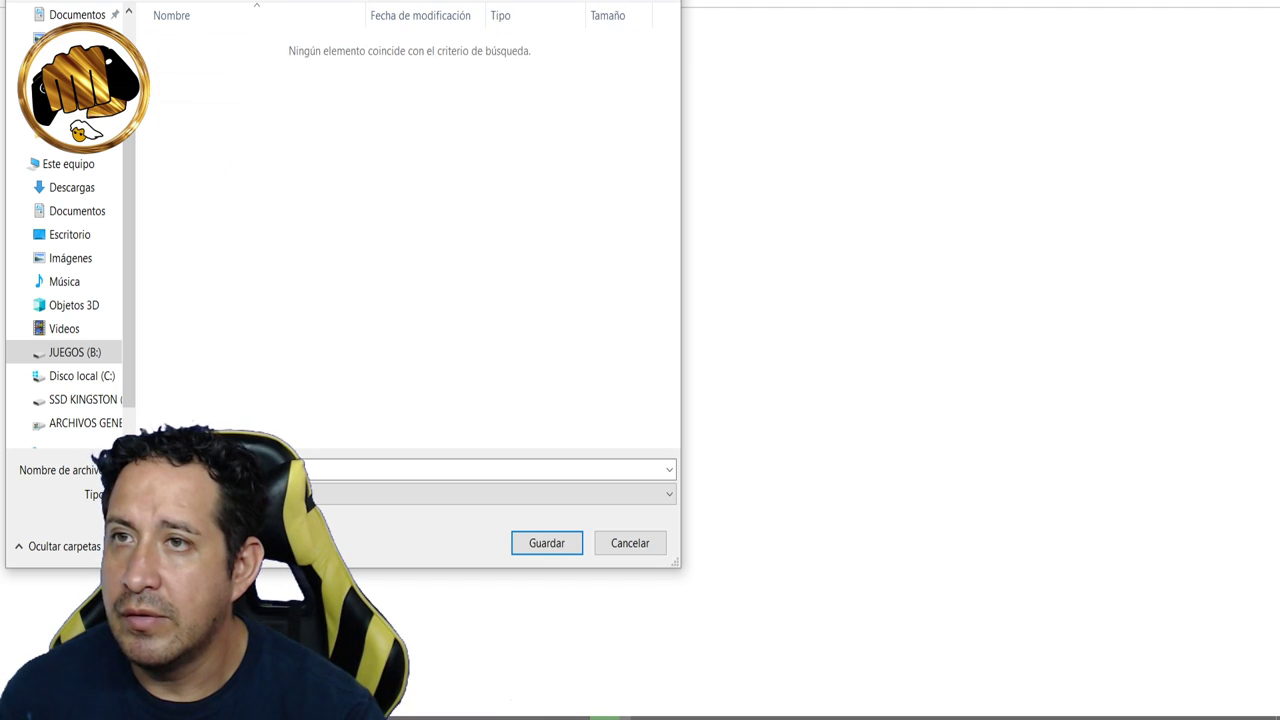
key("BackSpace")
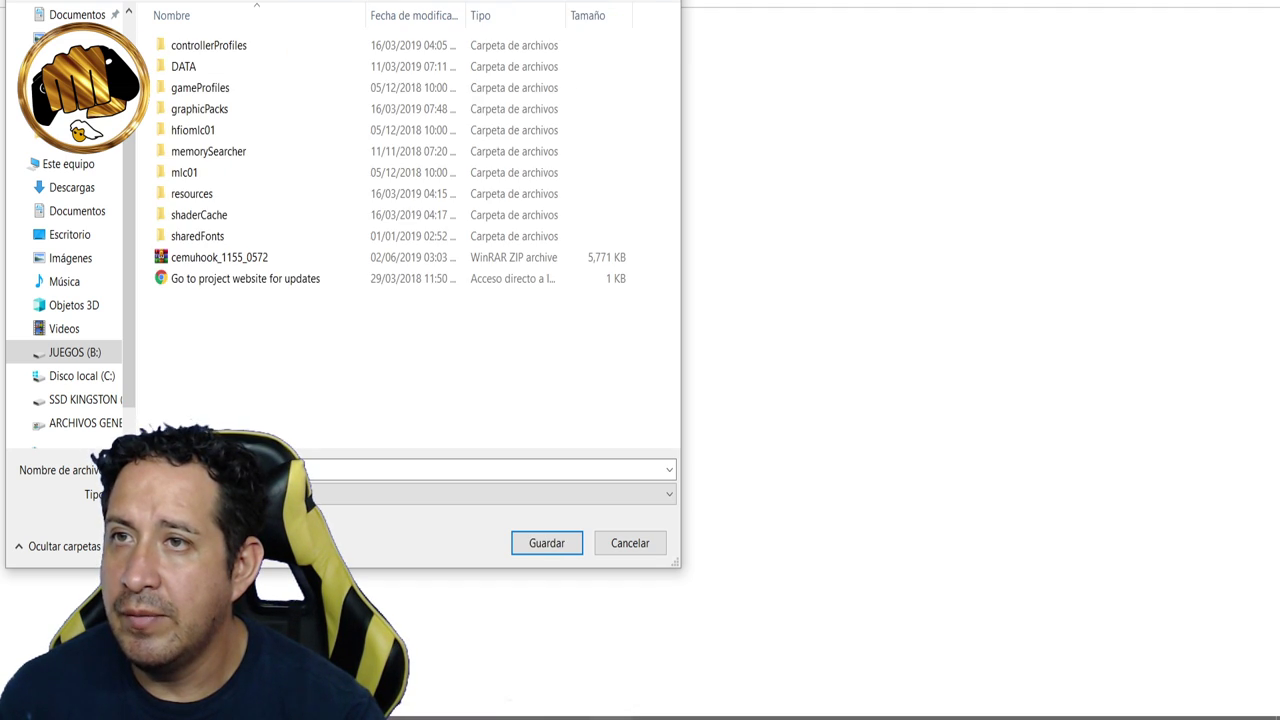
left_click(536, 544)
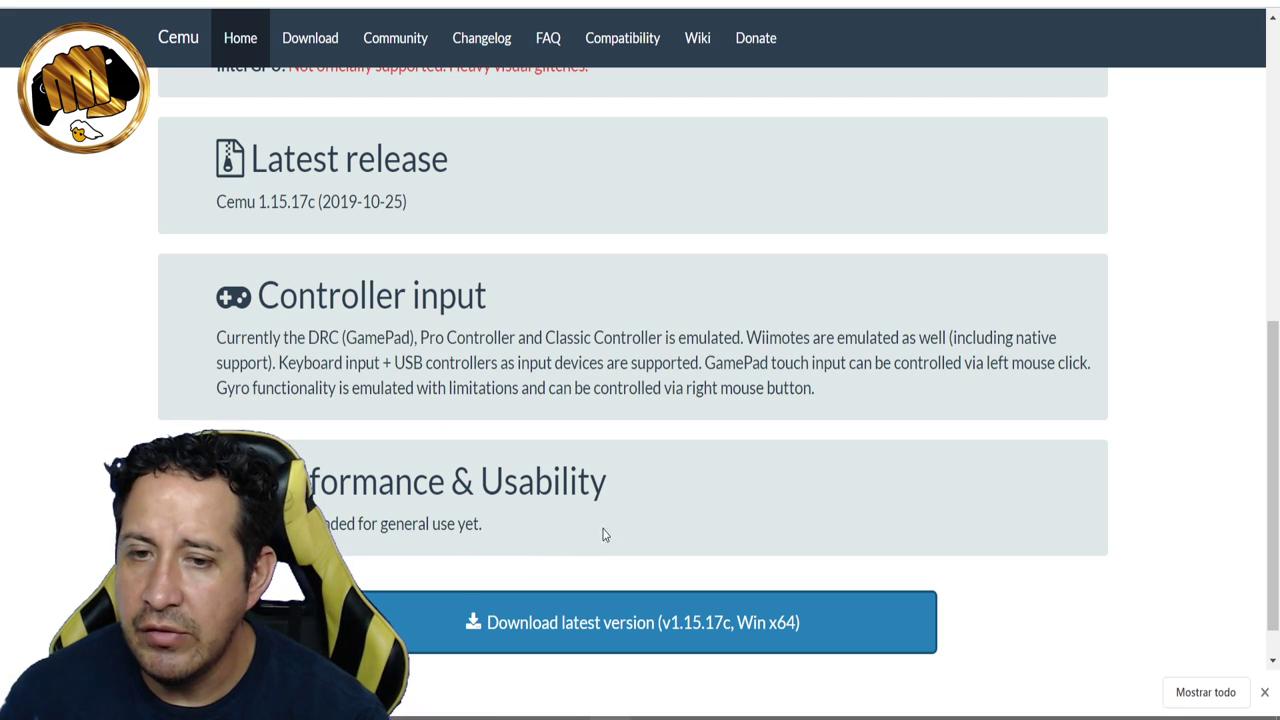
Step: Switch to Wii U USB Helper, minimizing the browser in front of it and repositioning the helper's window
scroll(603, 535, "down", 1)
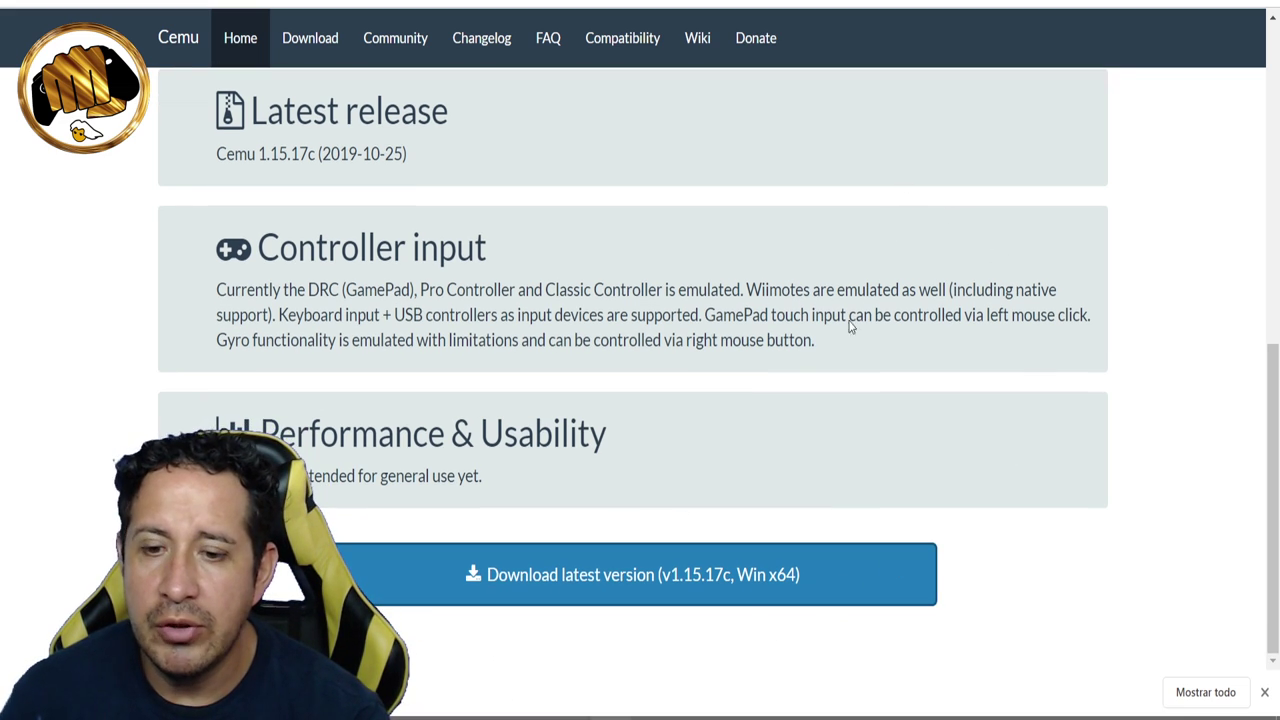
mouse_move(940, 716)
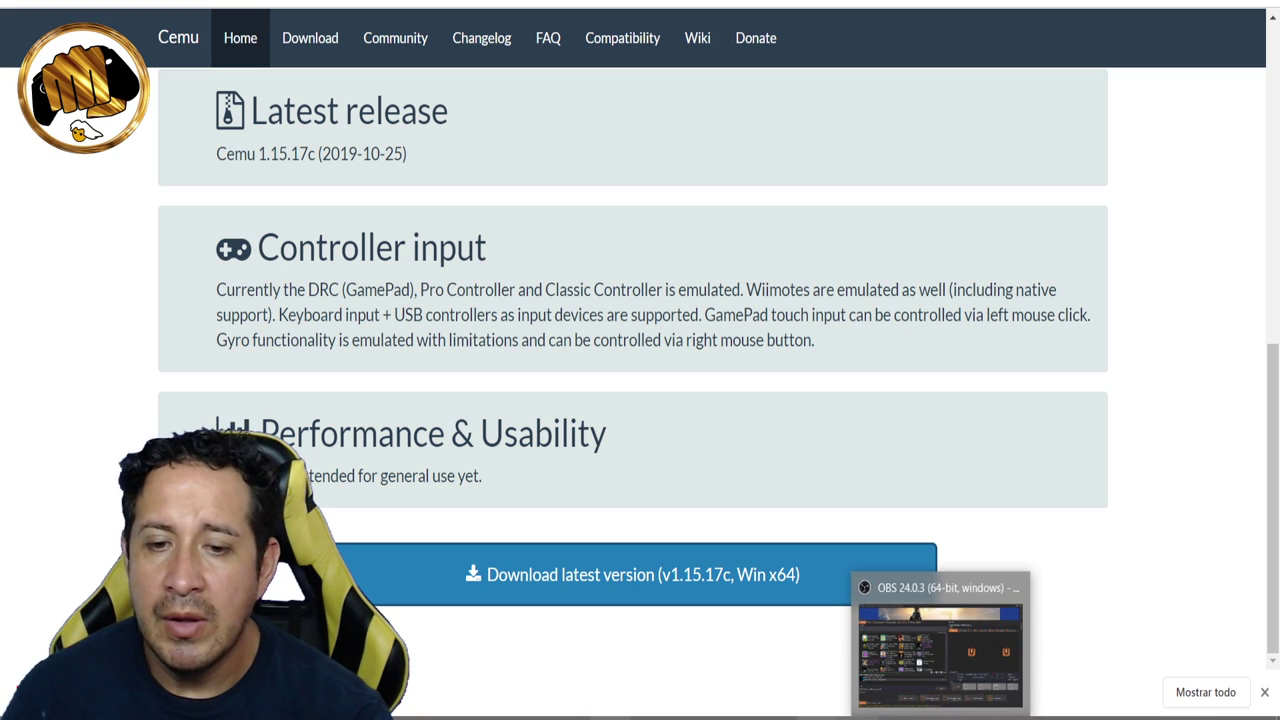
left_click(938, 716)
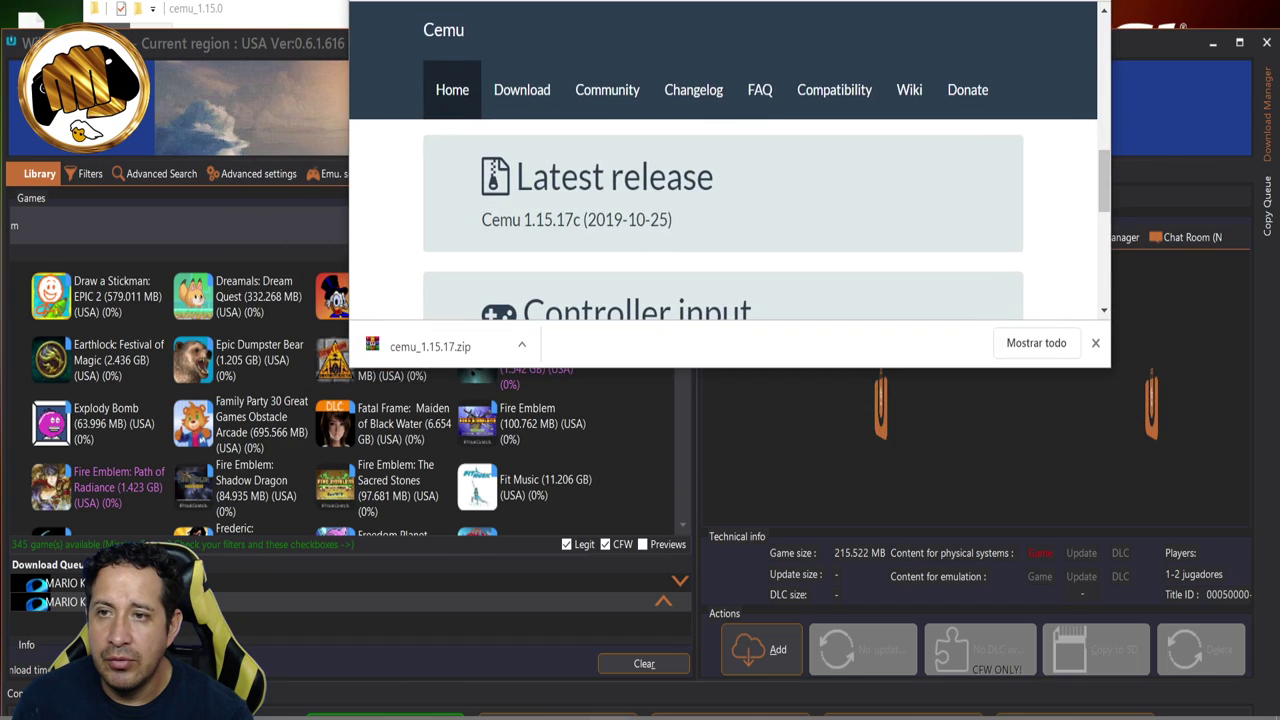
left_click_drag(1000, 12, 1045, 29)
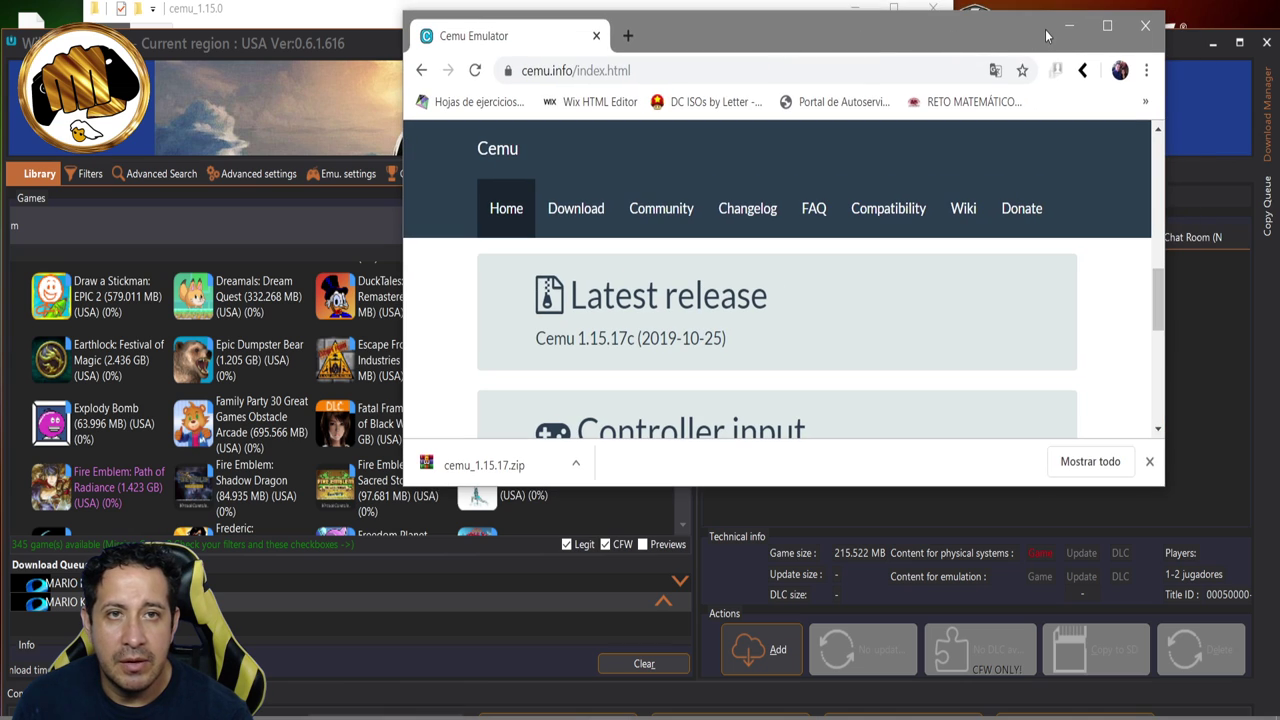
left_click(1069, 25)
left_click_drag(927, 43, 1063, 102)
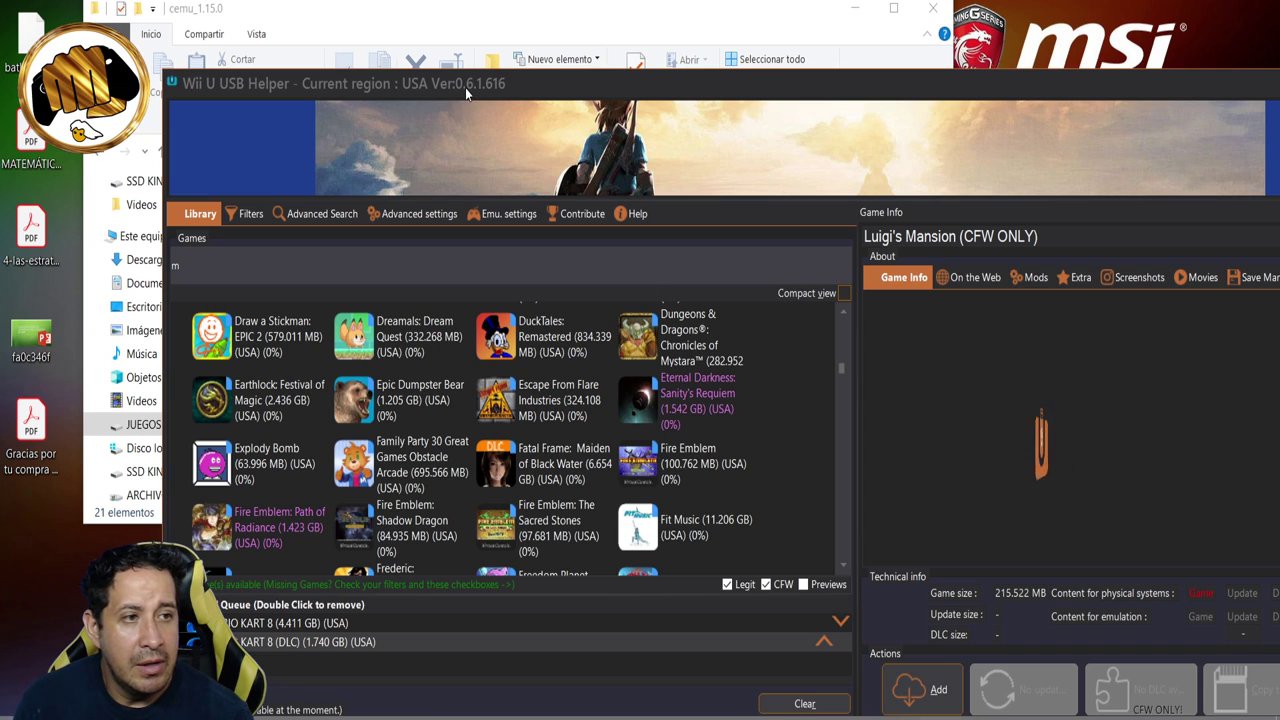
left_click_drag(1069, 87, 911, 38)
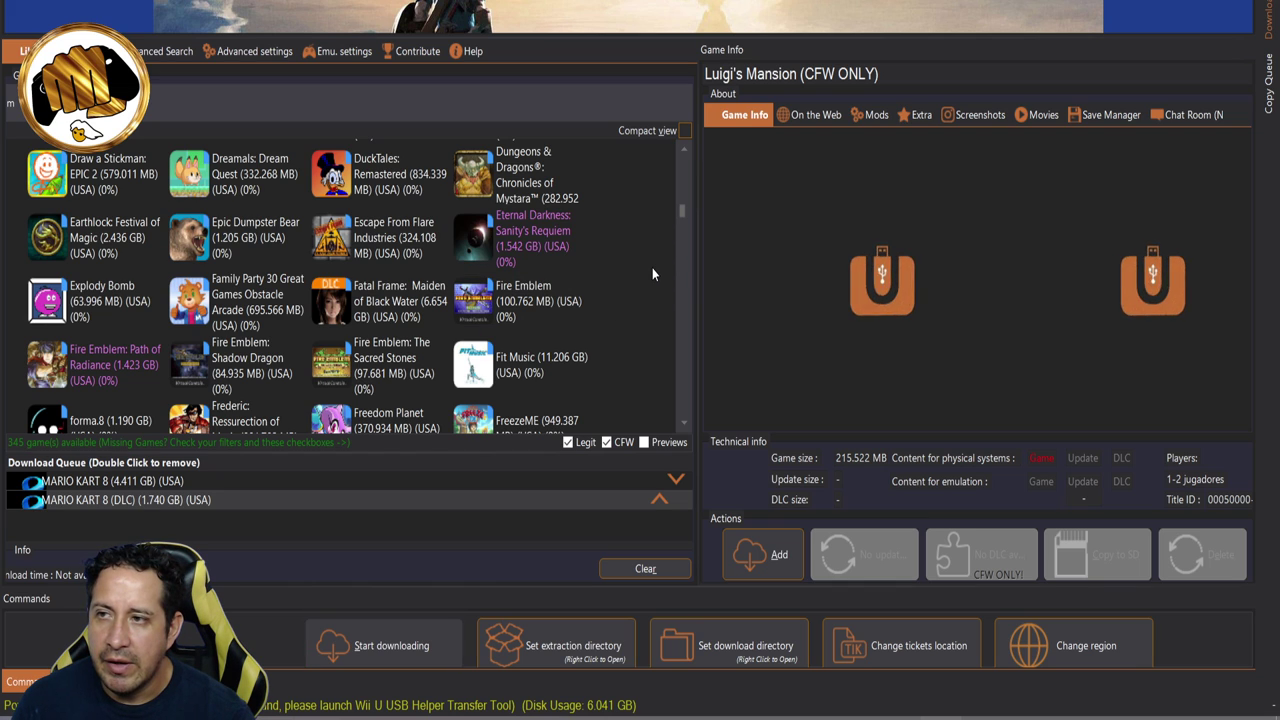
Step: Look through the game library, from the titles ready for emulation down to the Mario games that are not downloaded
scroll(652, 270, "down", 5)
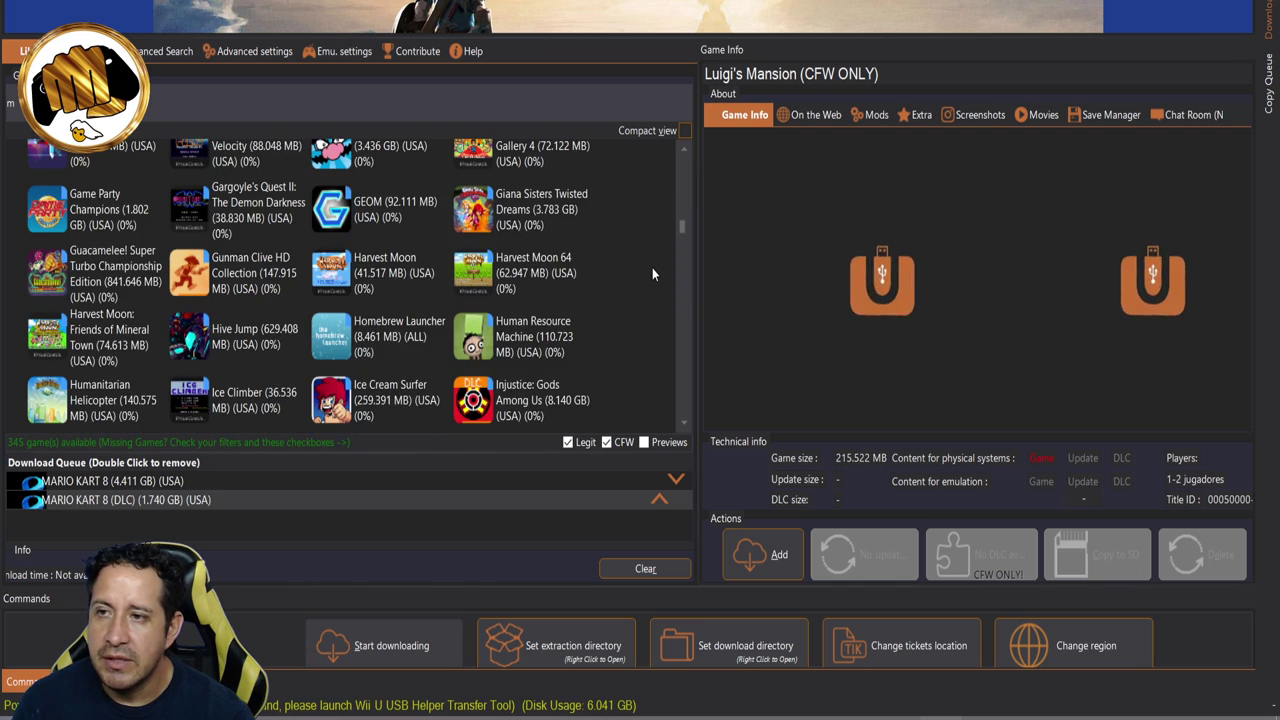
scroll(652, 270, "down", 10)
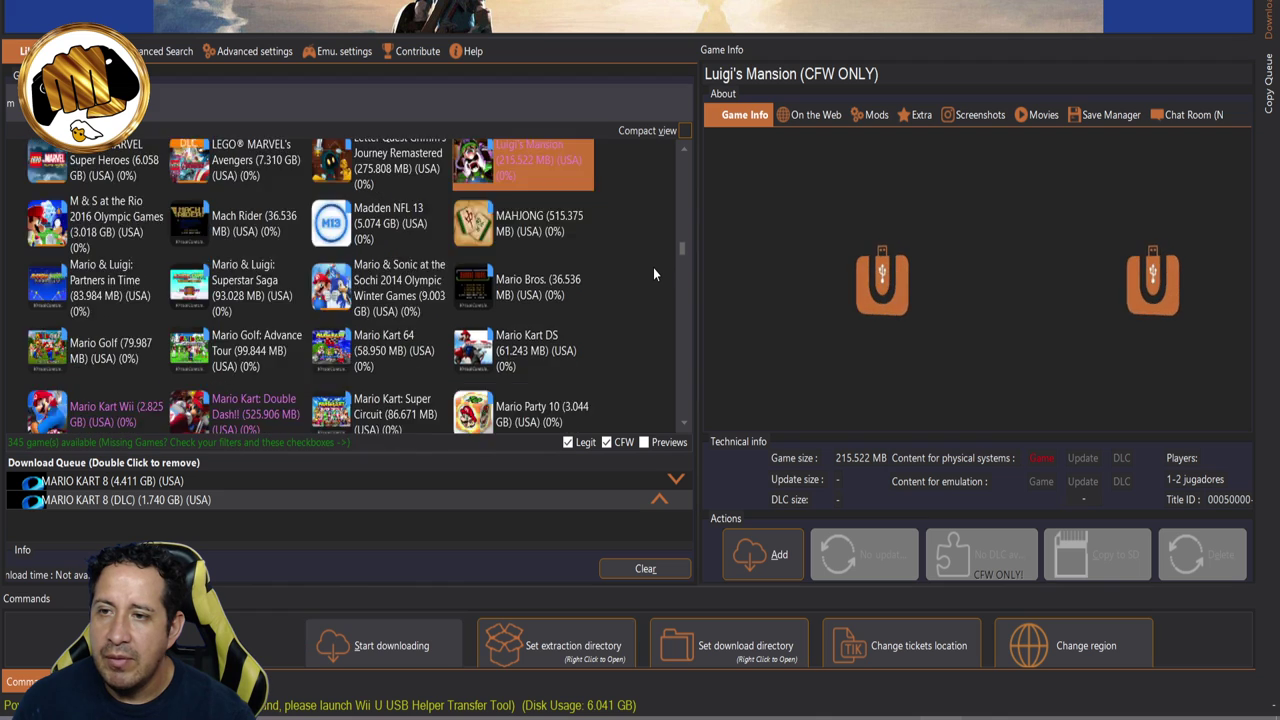
scroll(653, 267, "down", 1)
scroll(653, 267, "down", 2)
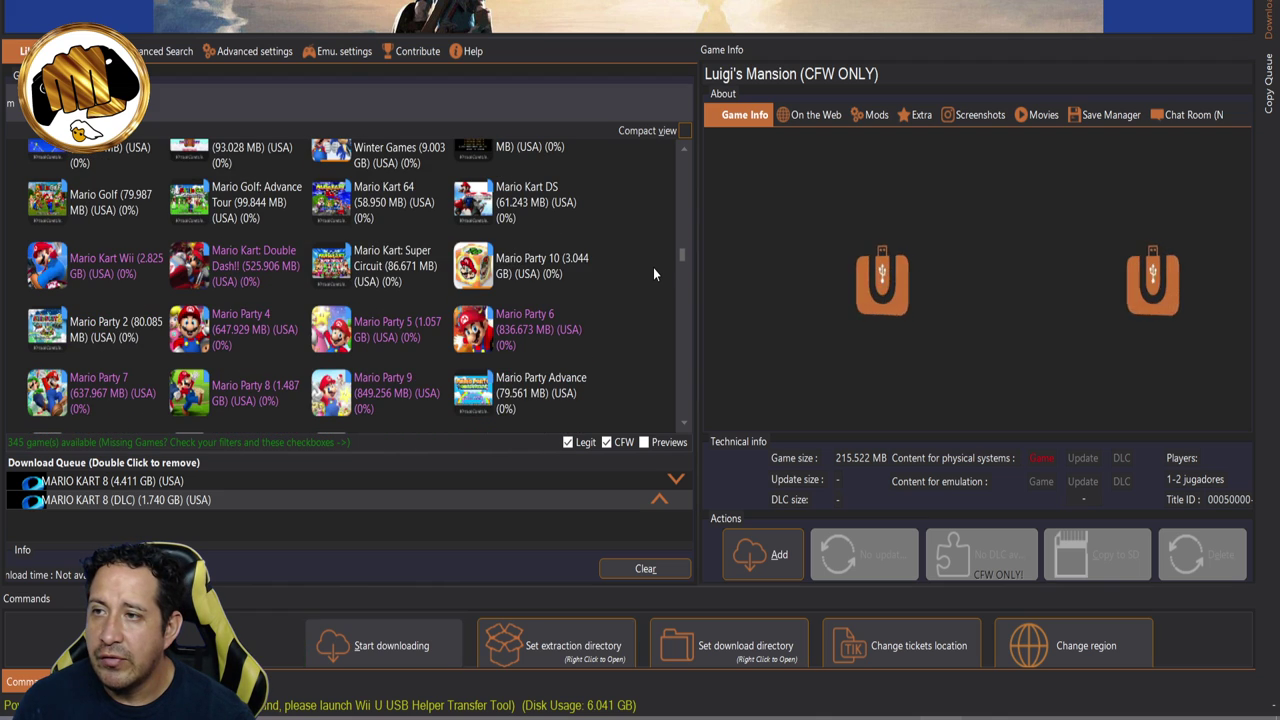
scroll(660, 275, "up", 12)
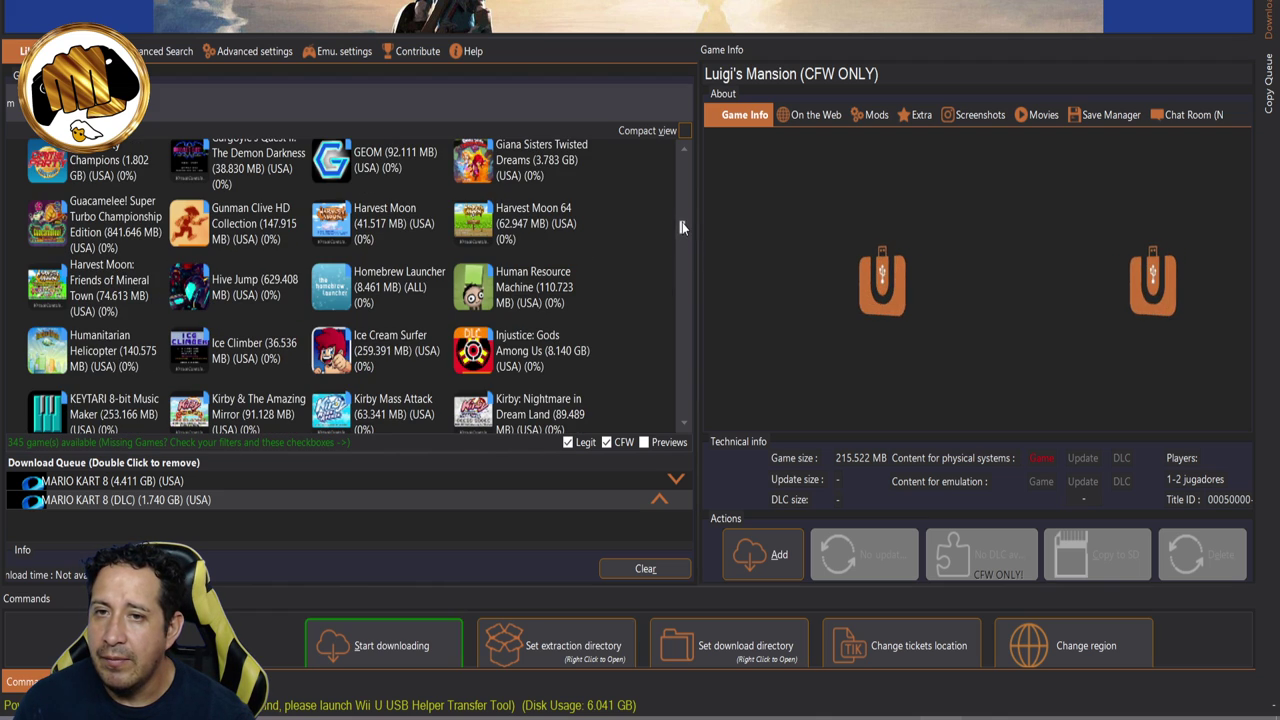
left_click_drag(682, 226, 682, 162)
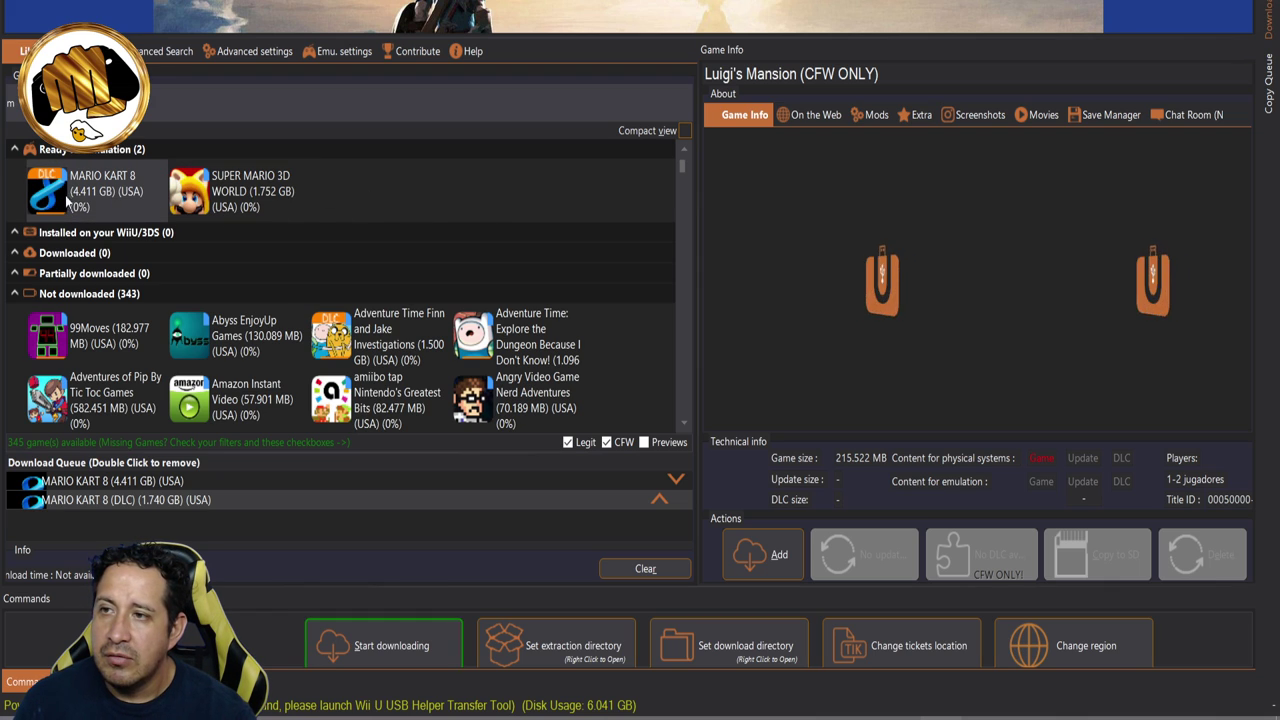
scroll(548, 313, "down", 1)
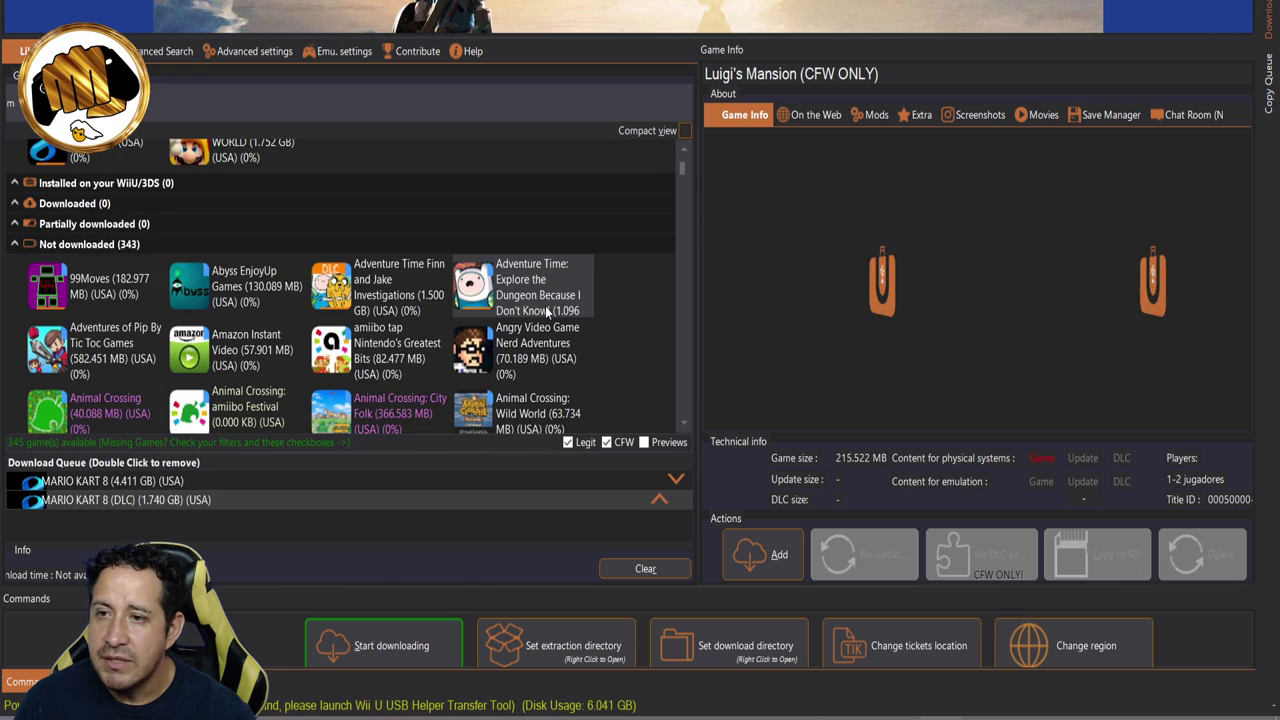
scroll(548, 313, "down", 12)
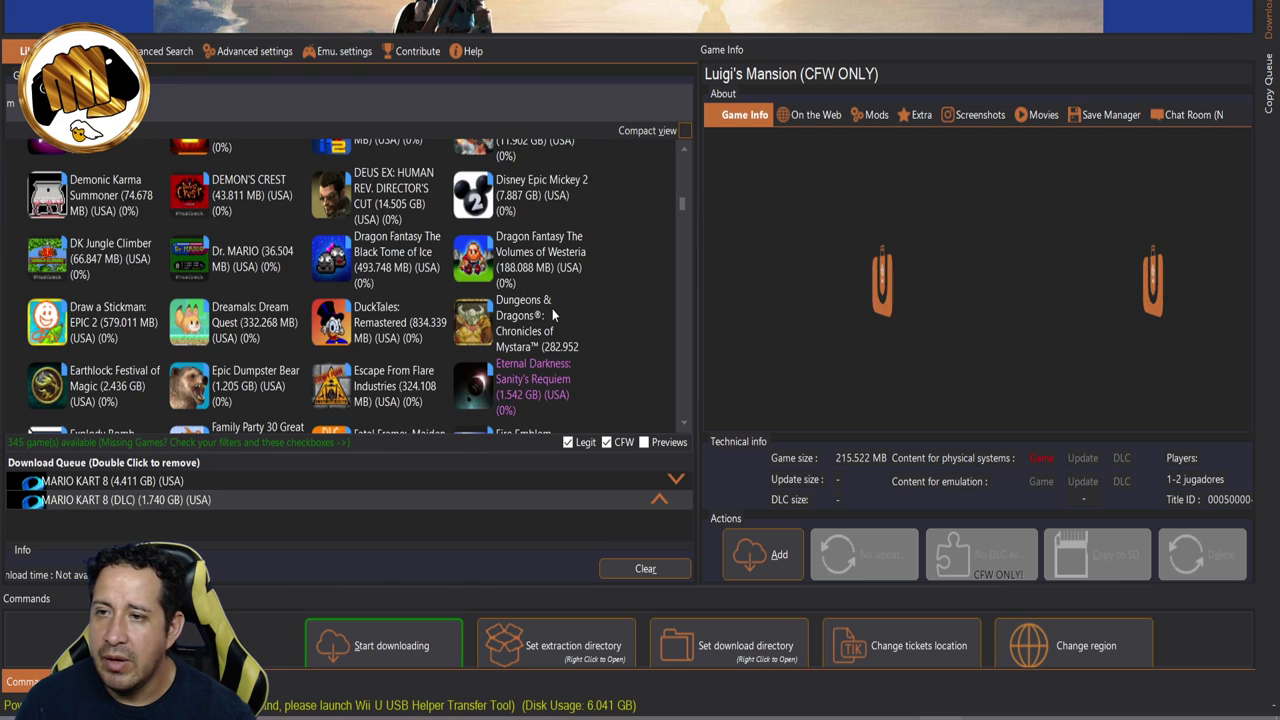
scroll(552, 312, "down", 5)
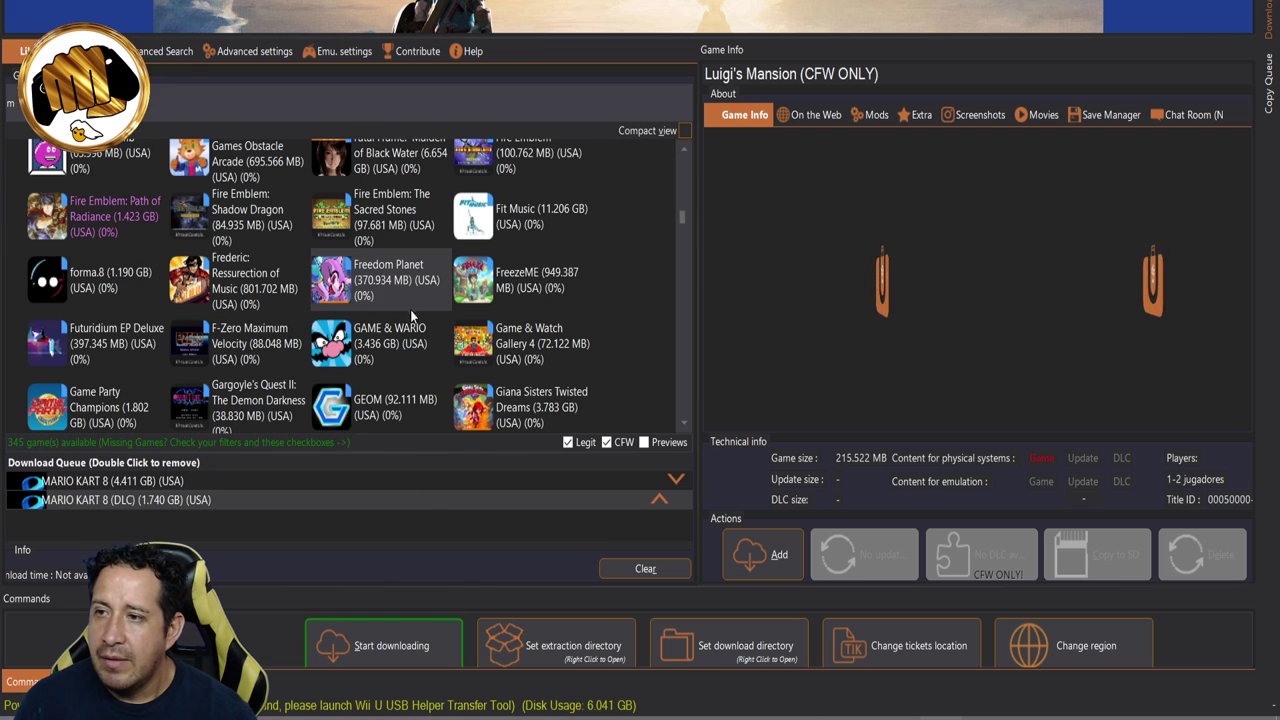
scroll(484, 286, "down", 10)
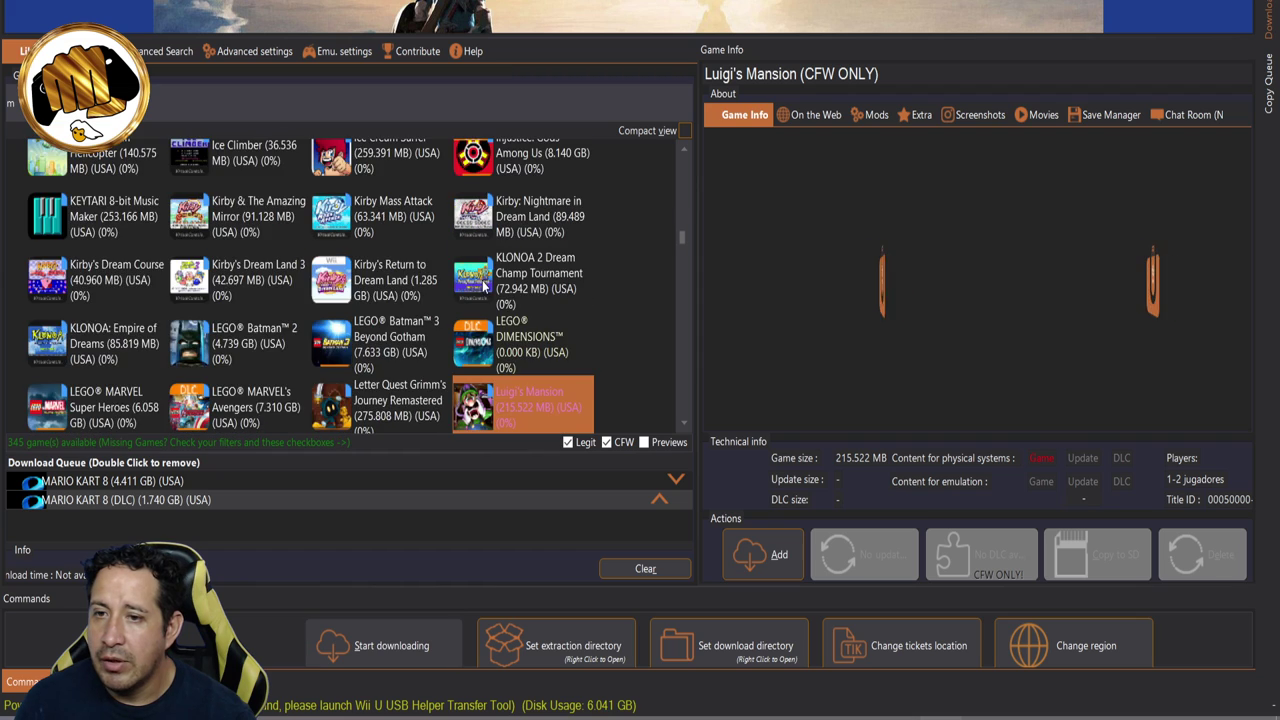
scroll(484, 286, "down", 3)
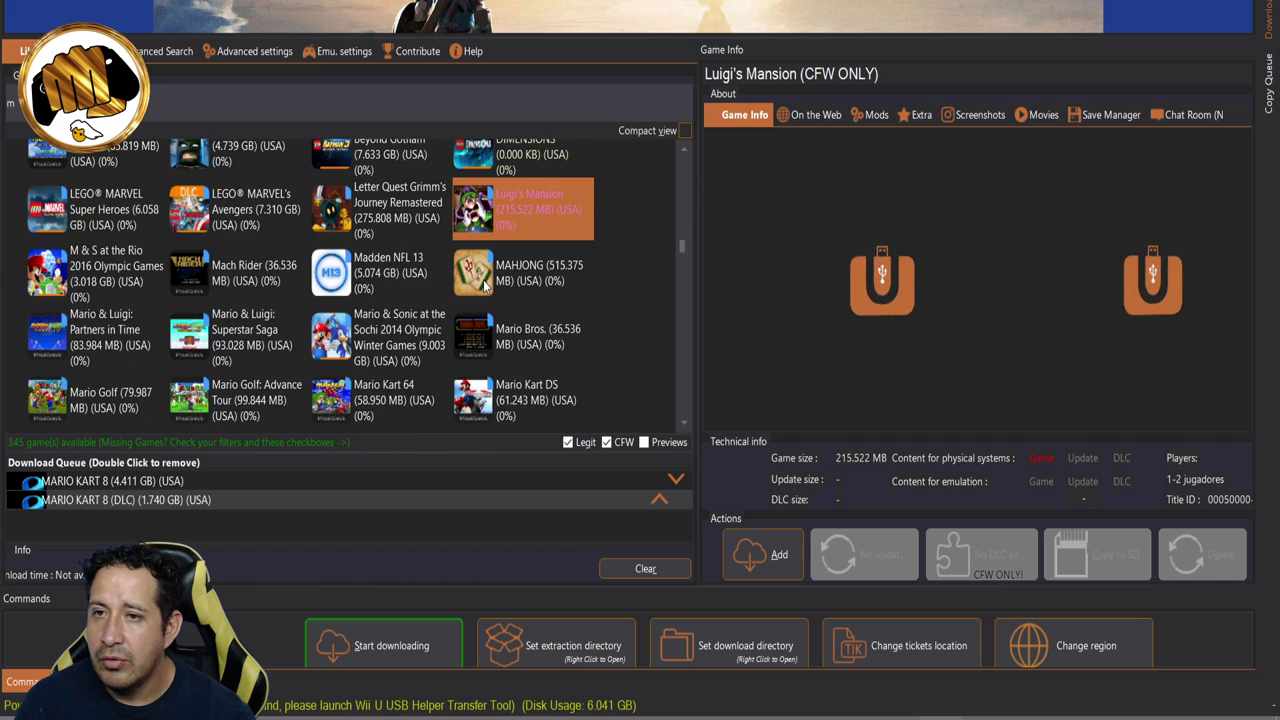
Step: Start downloading the queued MARIO KART 8 game and DLC, and abort the download
left_click(358, 647)
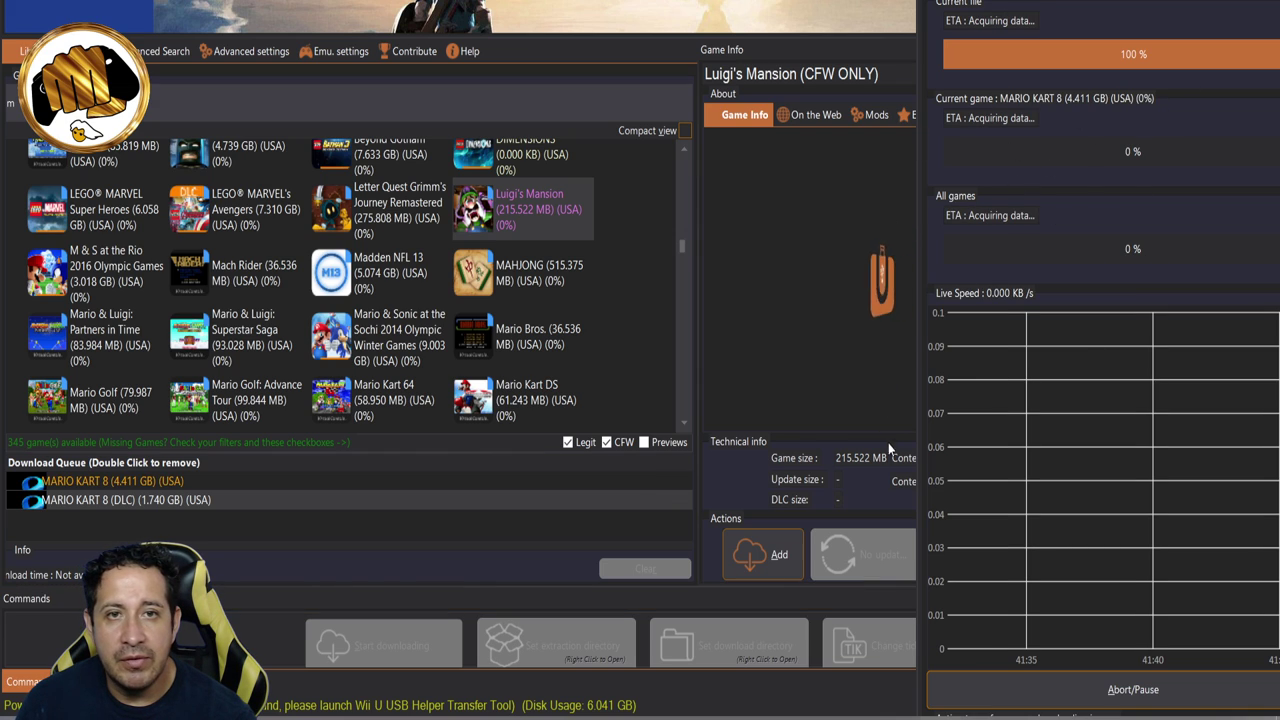
left_click(1135, 689)
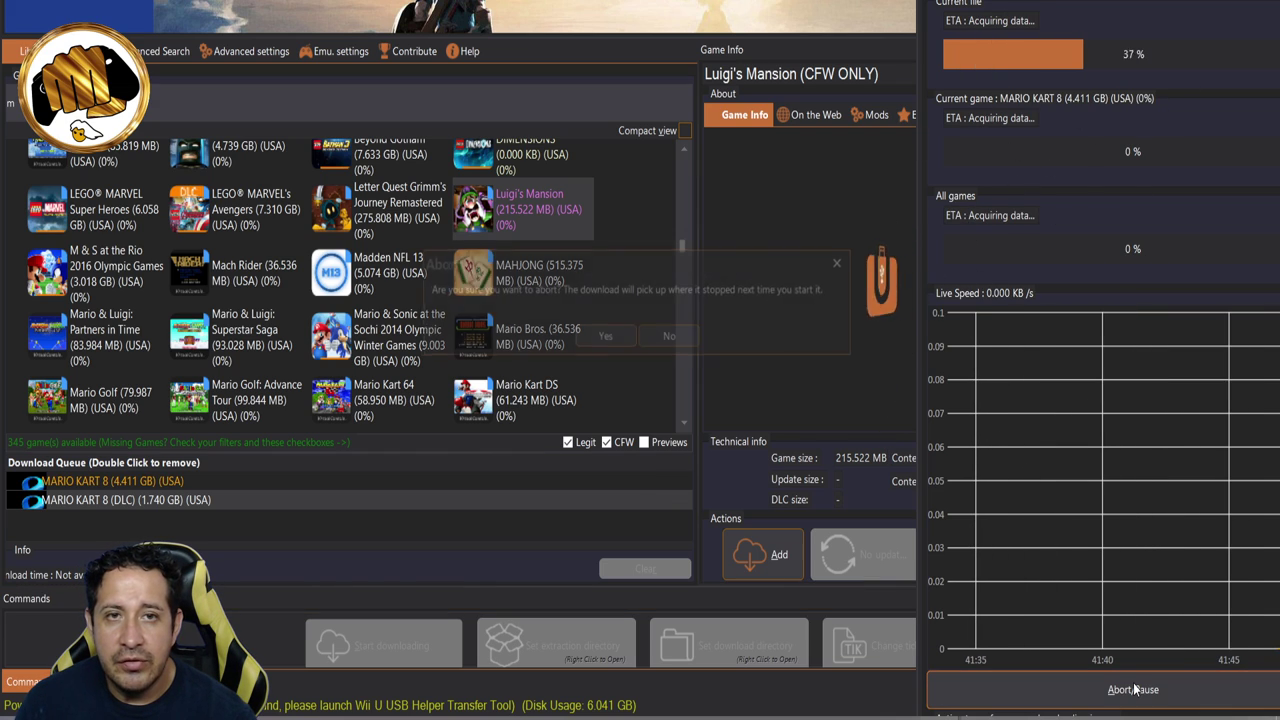
left_click(604, 336)
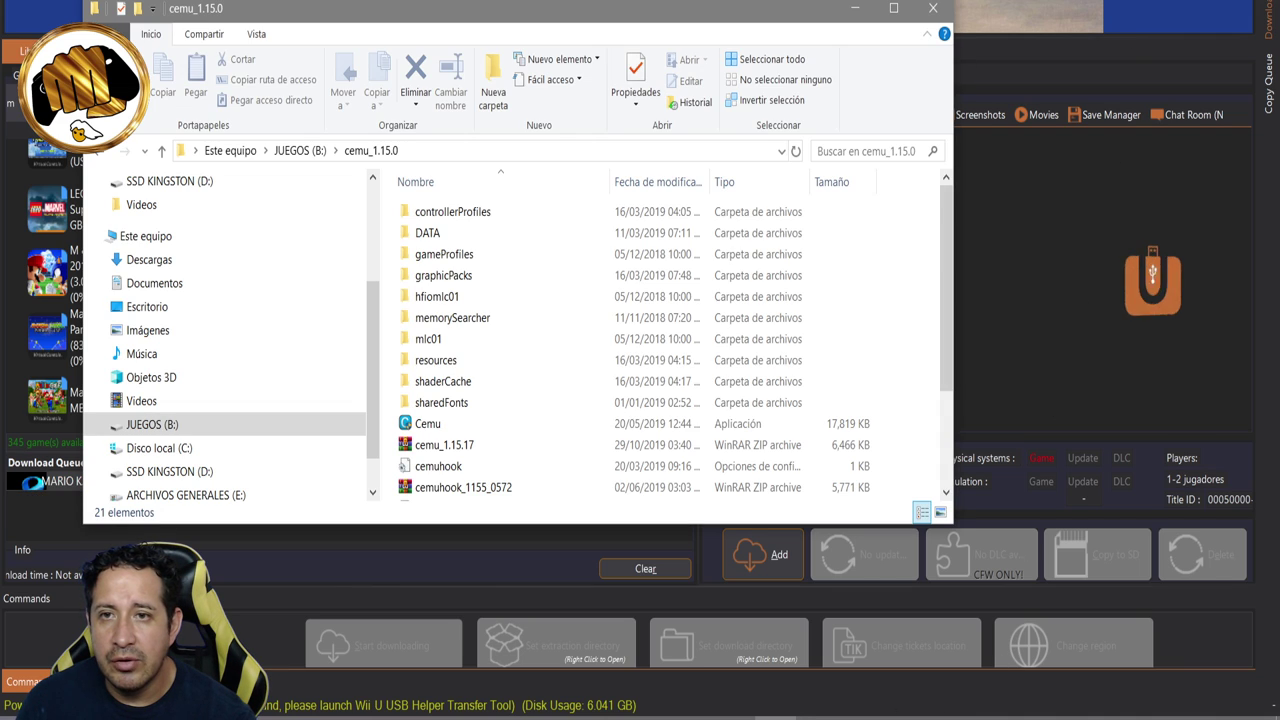
Step: Switch to the cemu_1.15.0 folder in File Explorer, maximized, and open the compatibility properties of the Cemu application
key("alt+Tab")
left_click(893, 10)
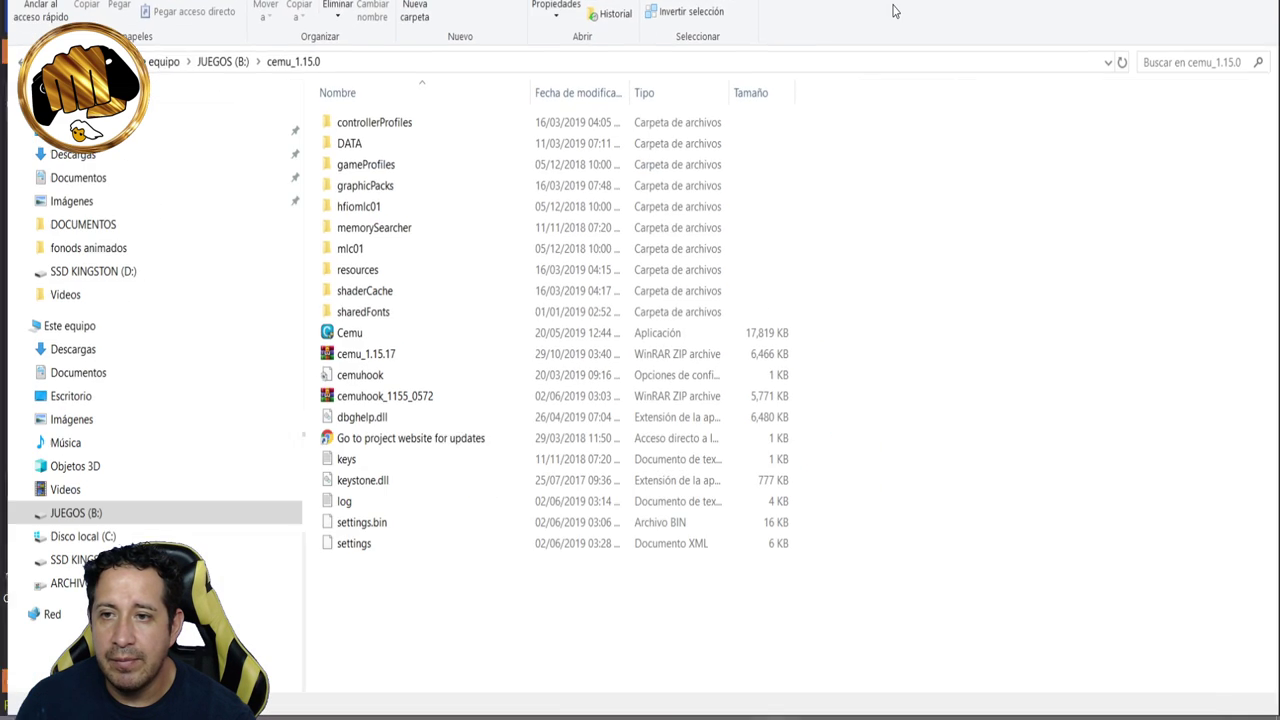
right_click(346, 338)
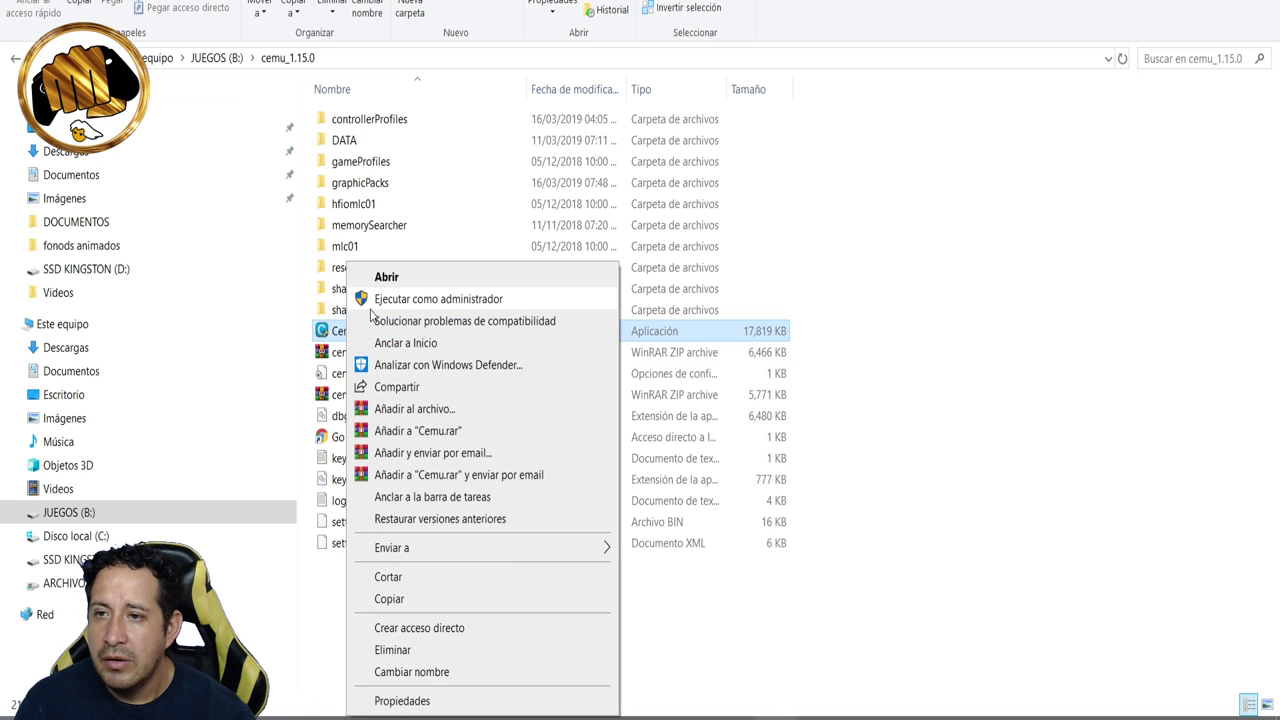
left_click(398, 701)
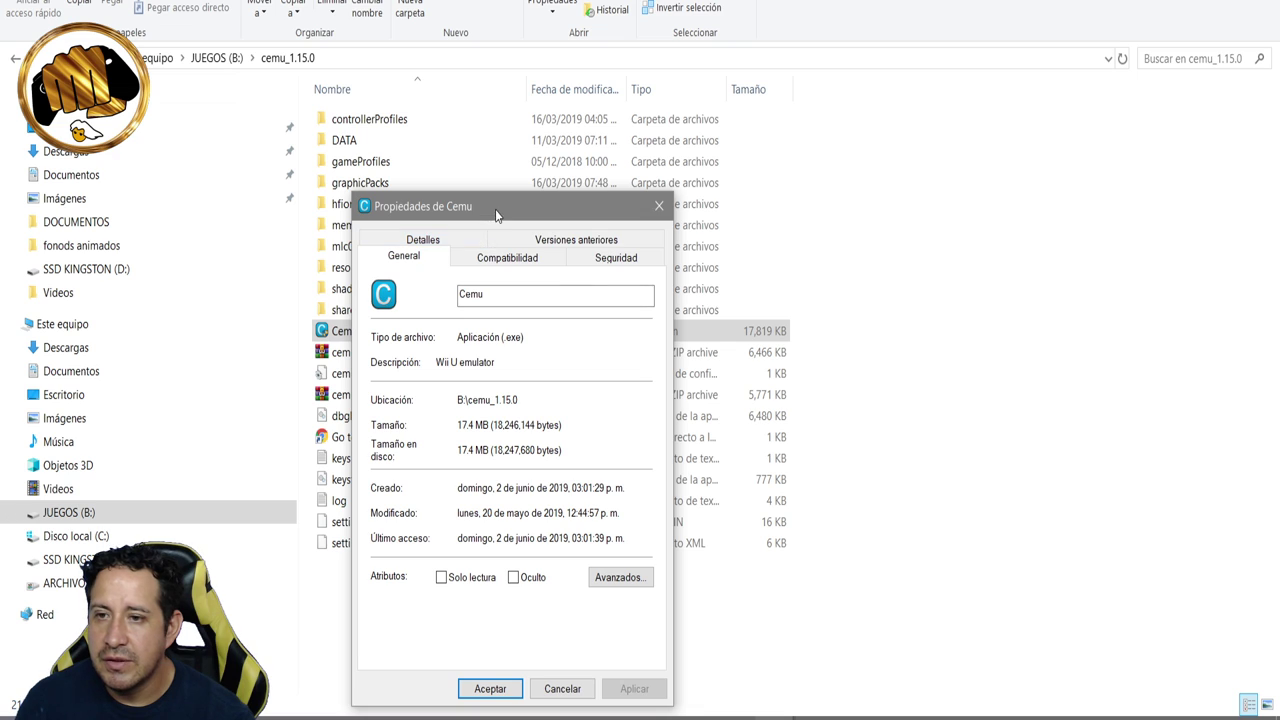
left_click_drag(495, 209, 596, 86)
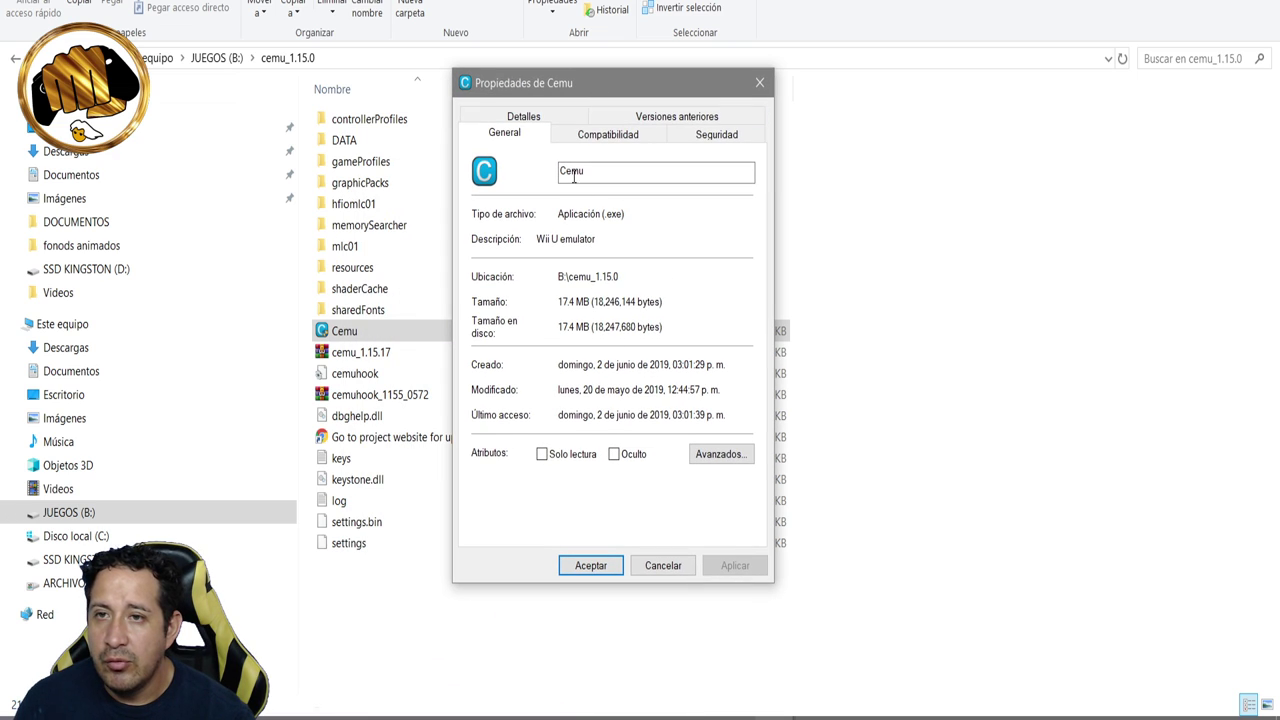
left_click(574, 136)
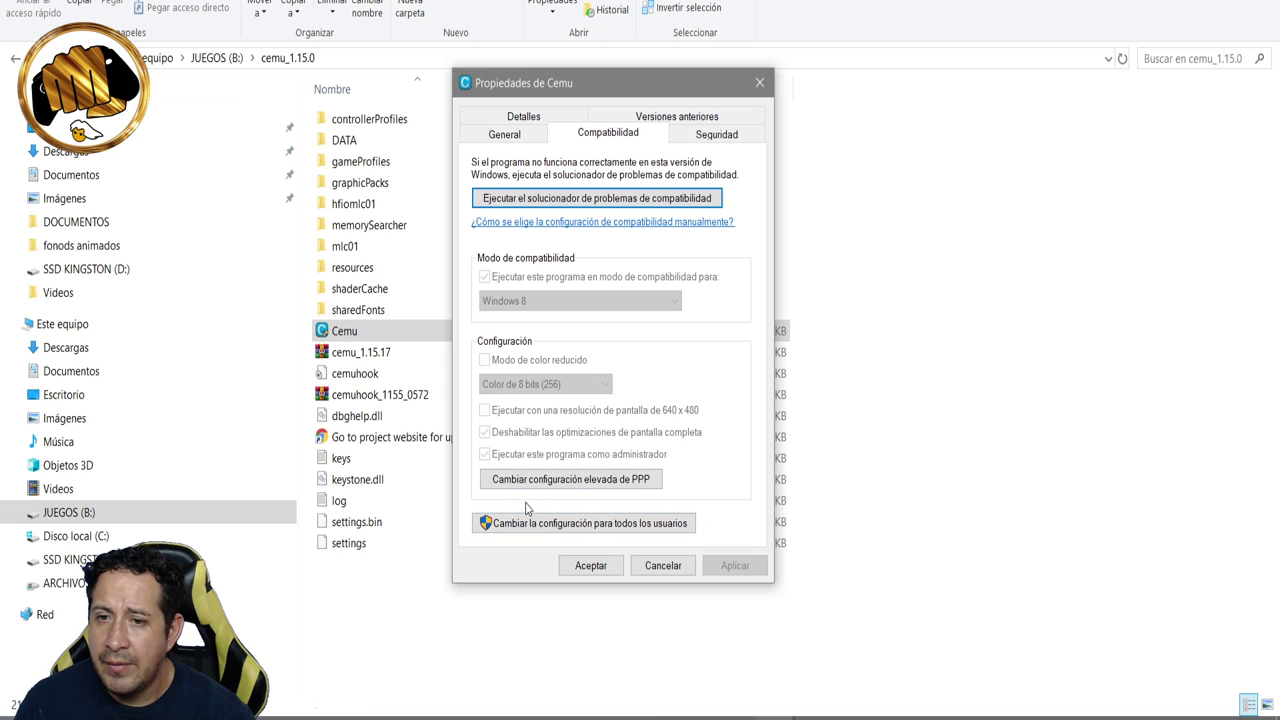
Step: Review Cemu's high-DPI settings and its all-users compatibility mode, full-screen, administrator and high-DPI options, accepting each dialog
left_click(549, 480)
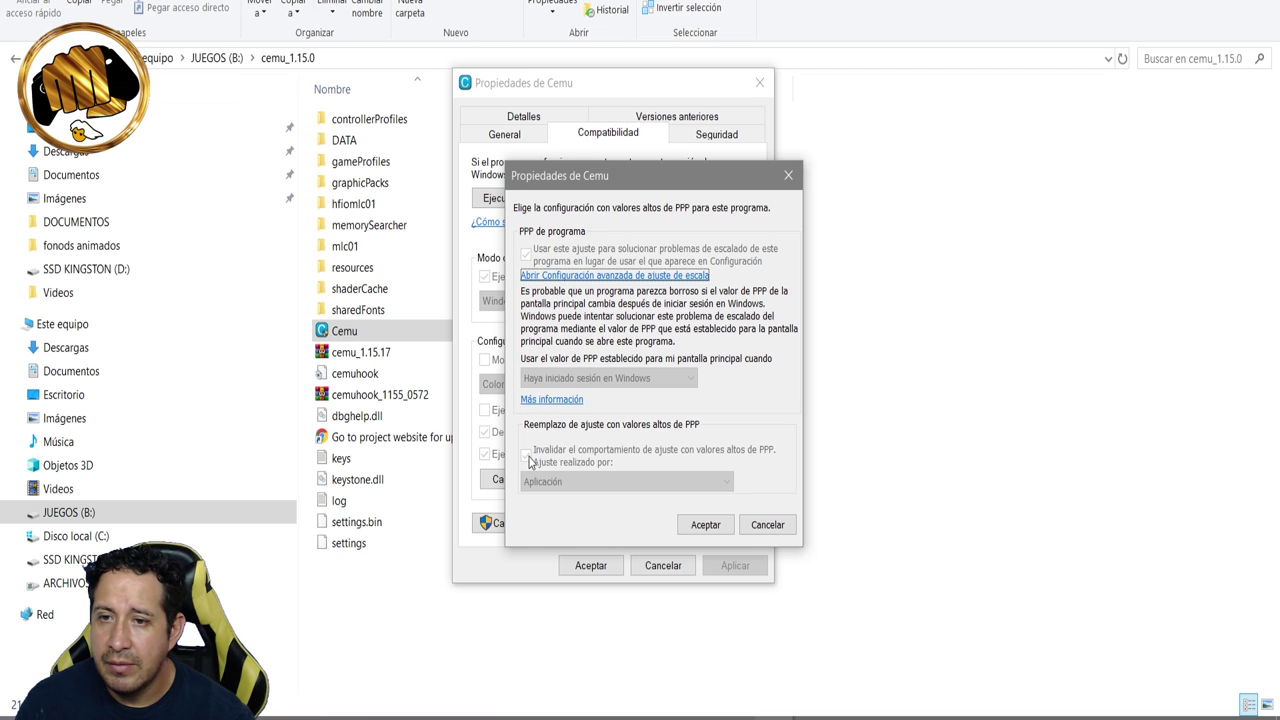
left_click(678, 526)
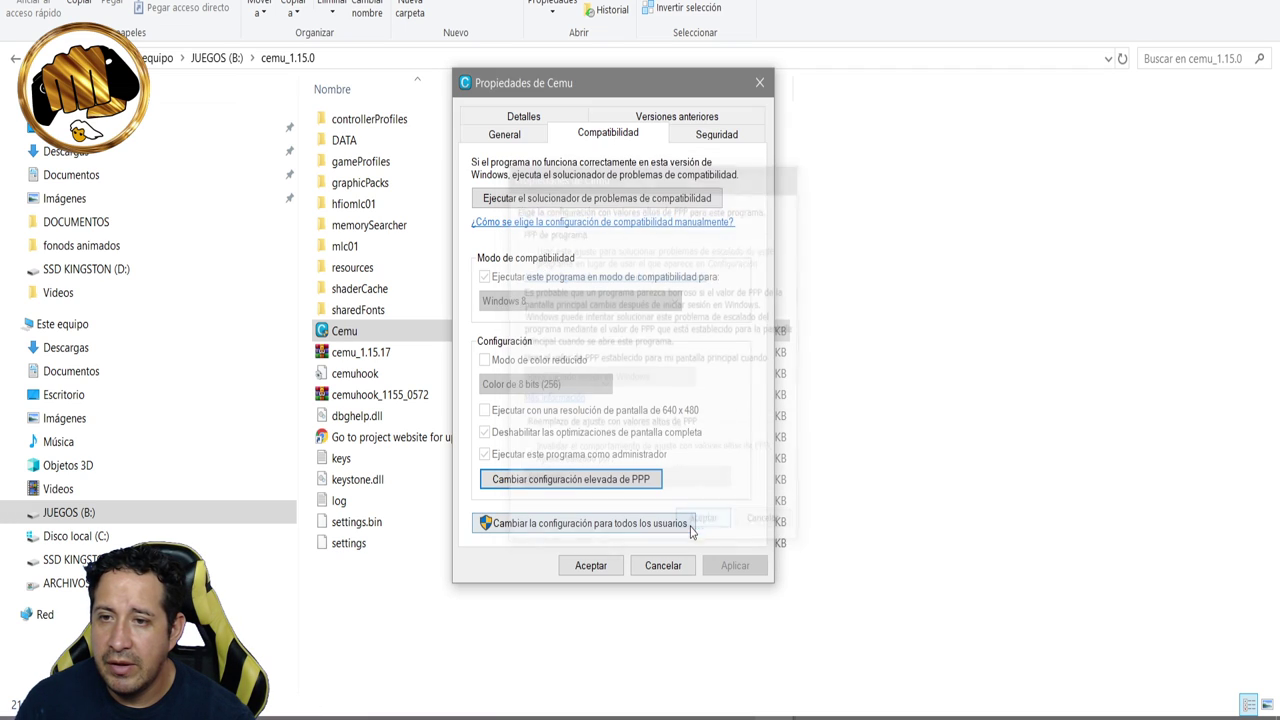
left_click(525, 524)
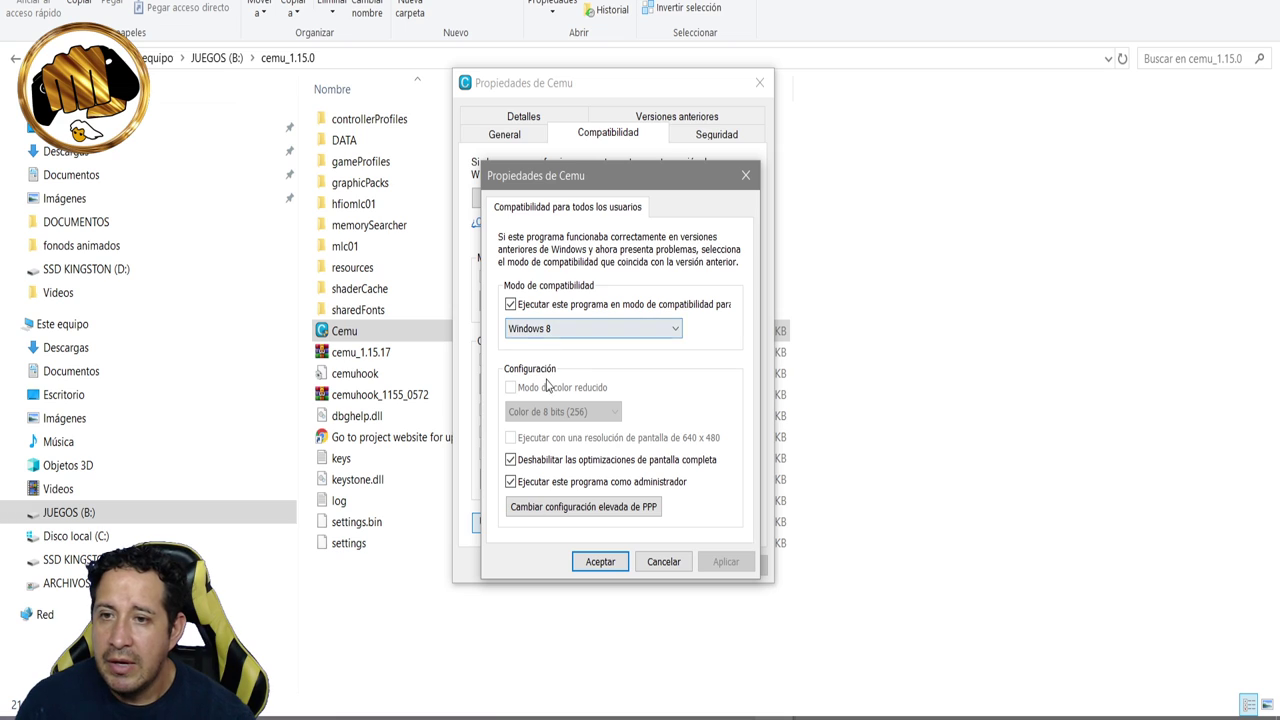
left_click(557, 332)
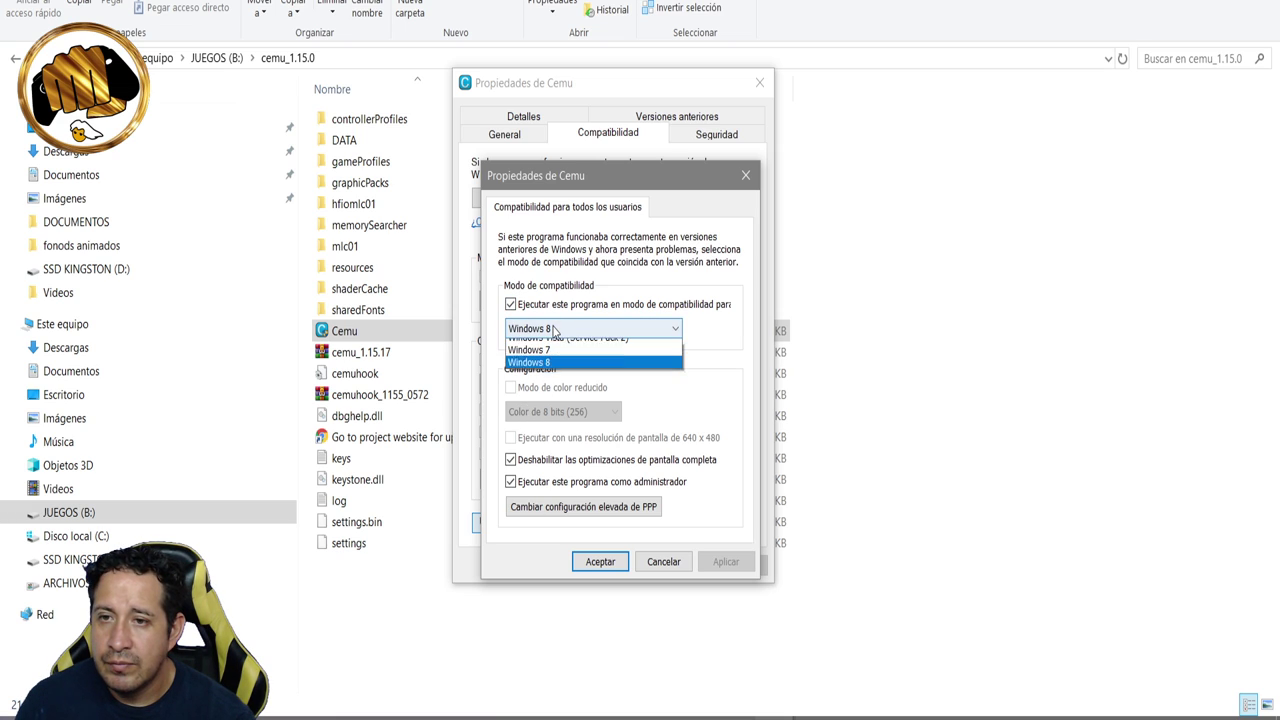
left_click(555, 332)
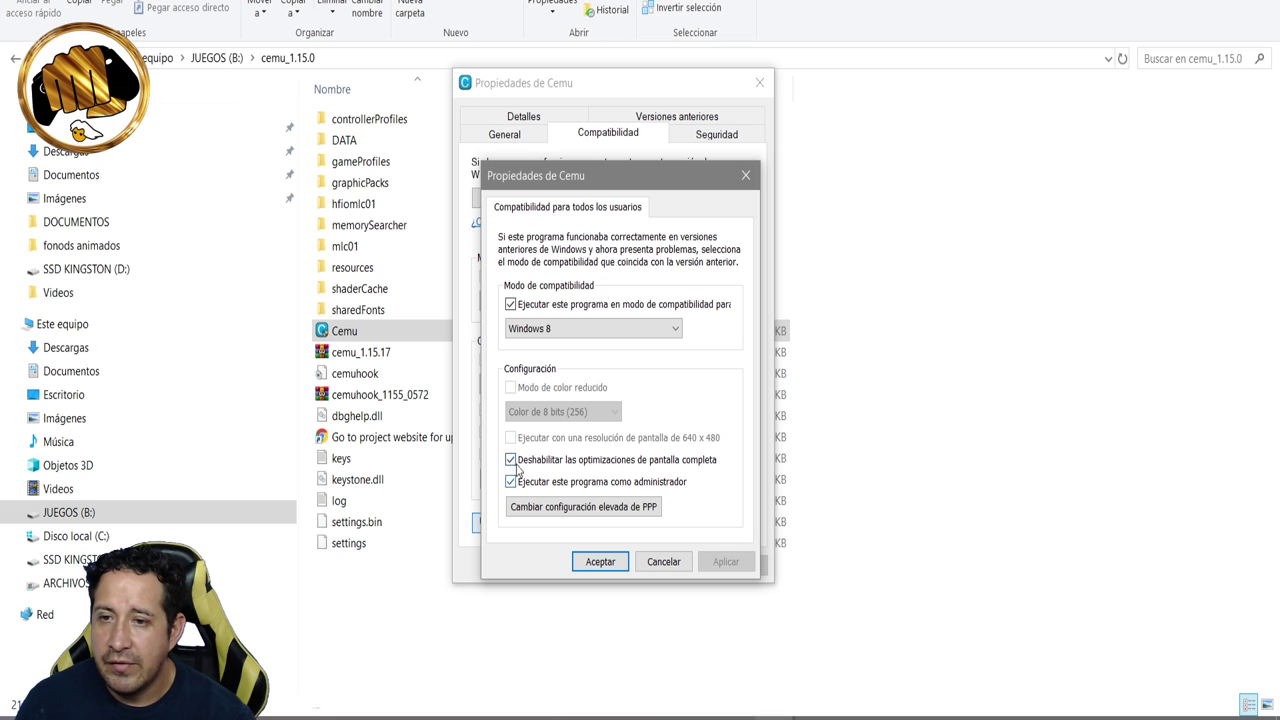
left_click(545, 507)
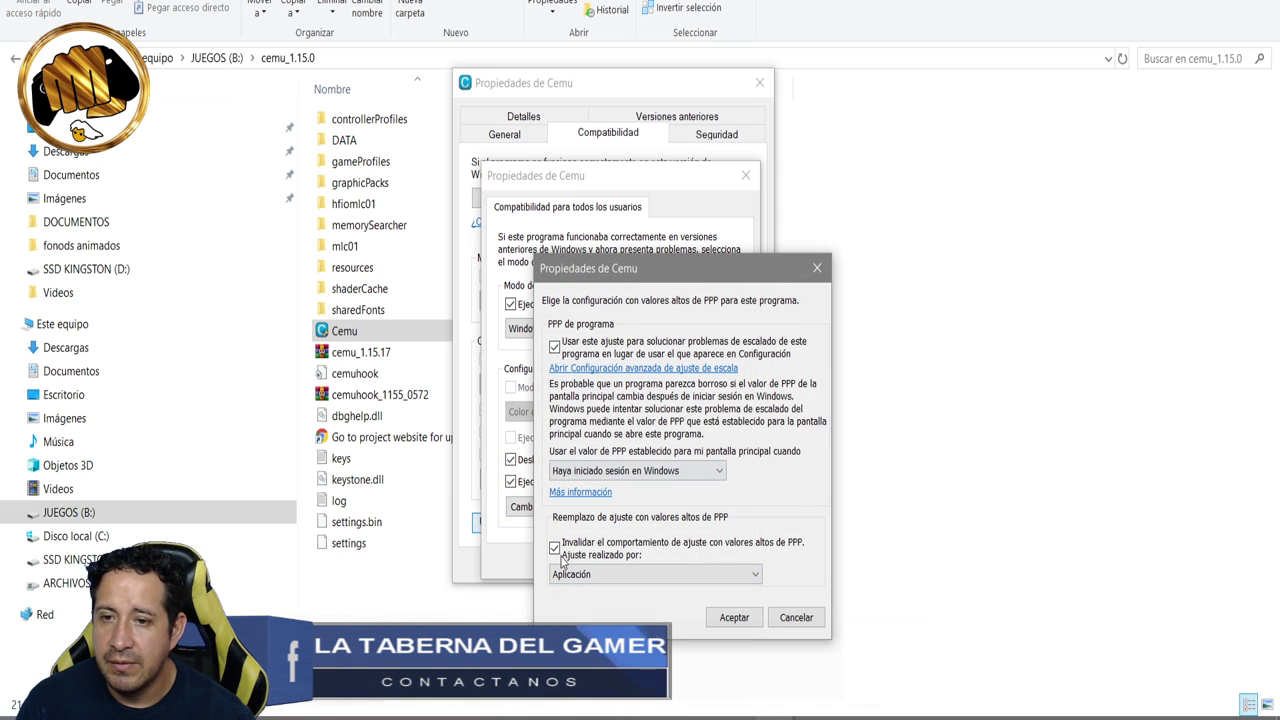
left_click(728, 620)
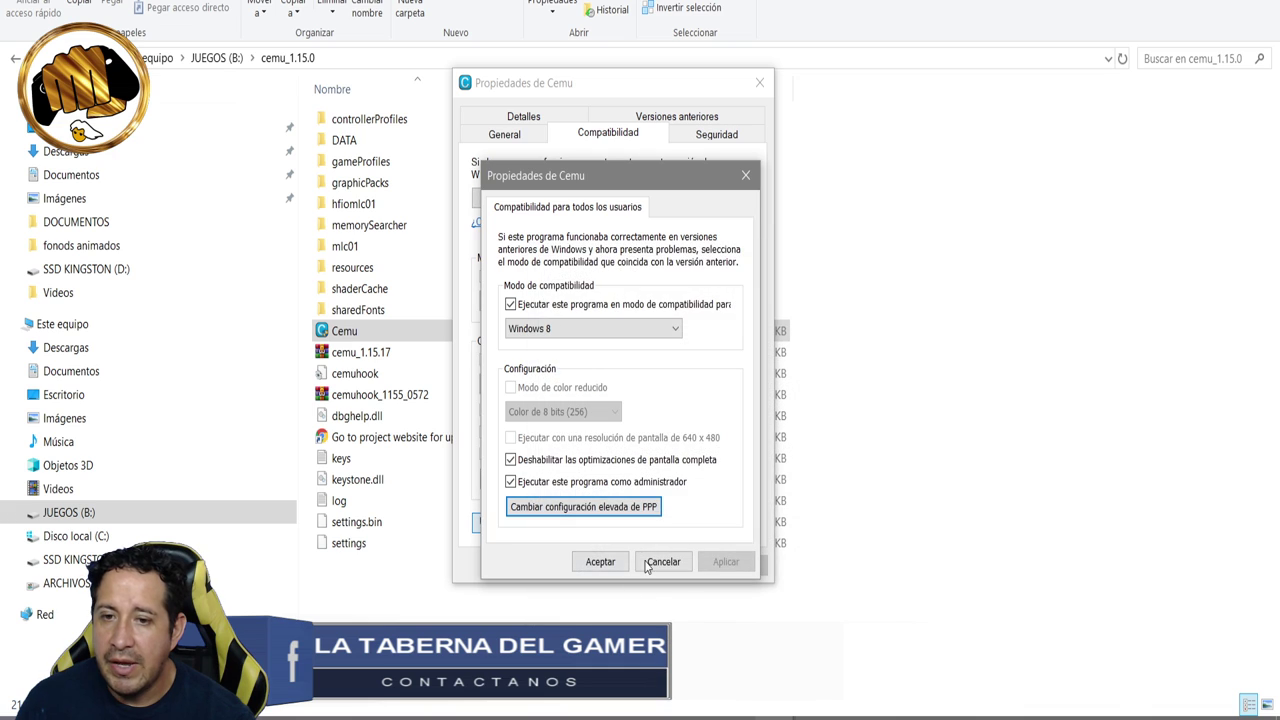
left_click(602, 562)
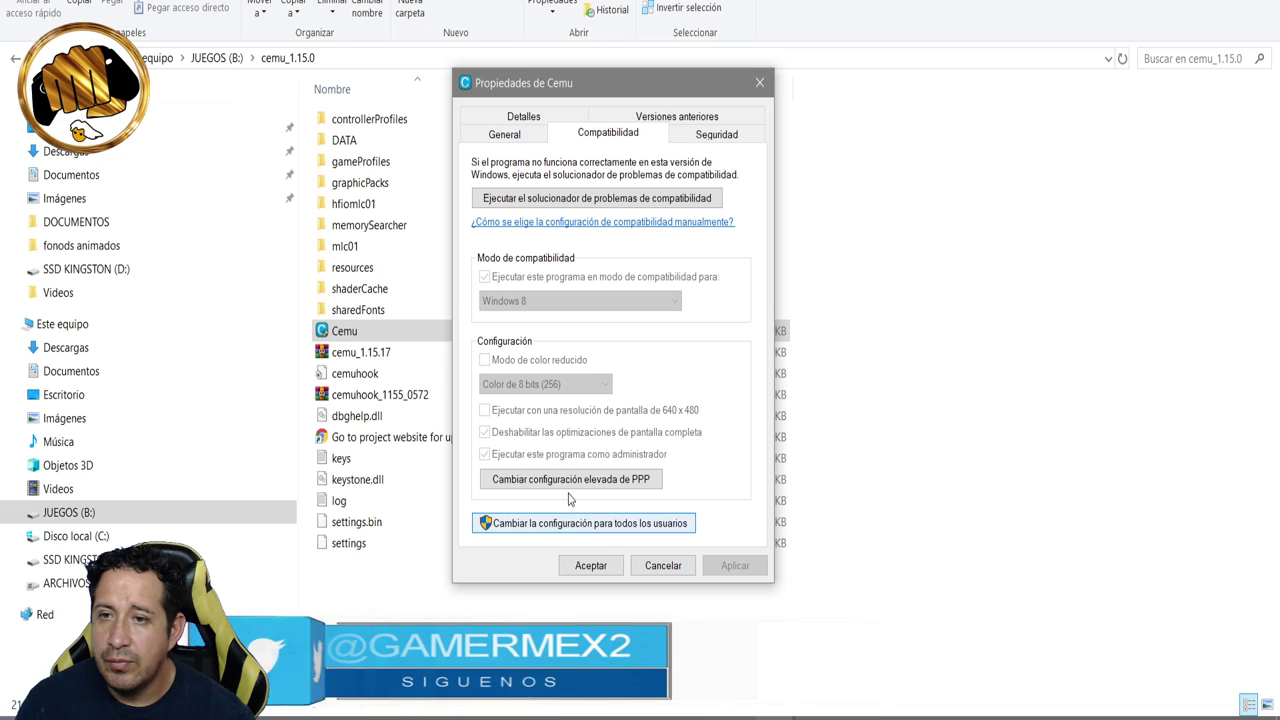
Step: Check the general and details information of the Cemu application, return to its compatibility settings and accept the properties
left_click(508, 134)
left_click(538, 118)
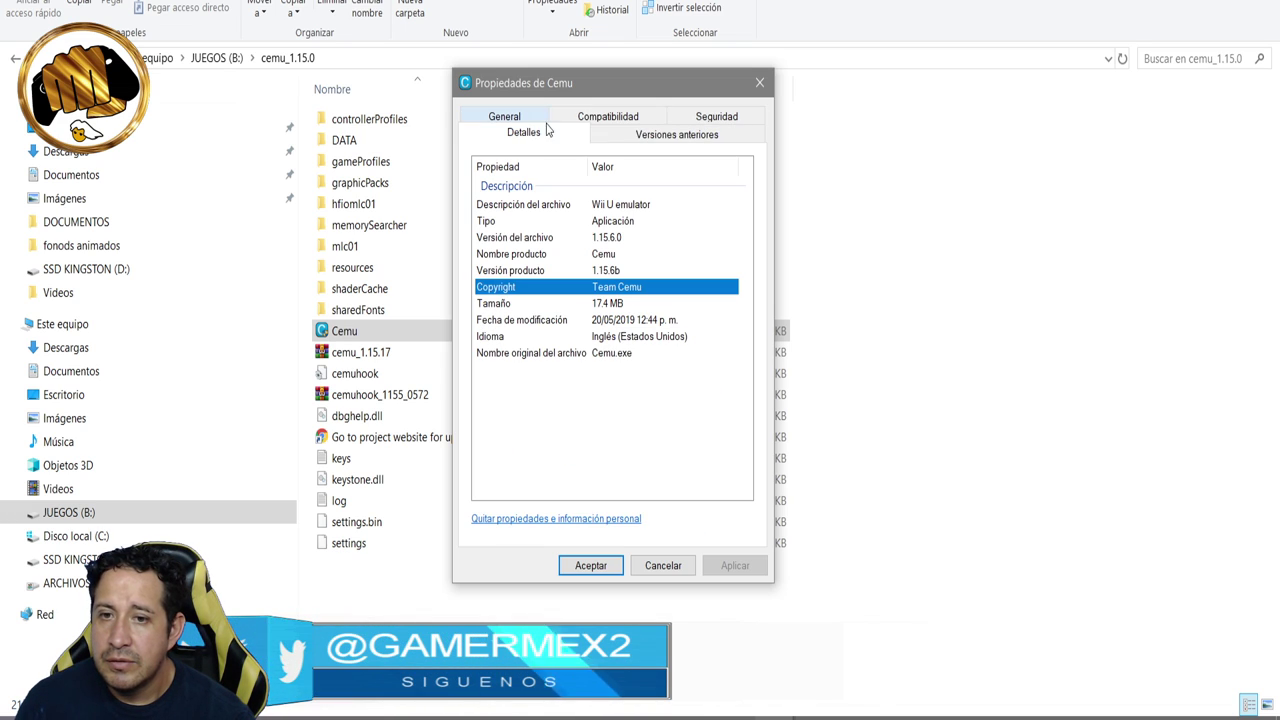
left_click(610, 117)
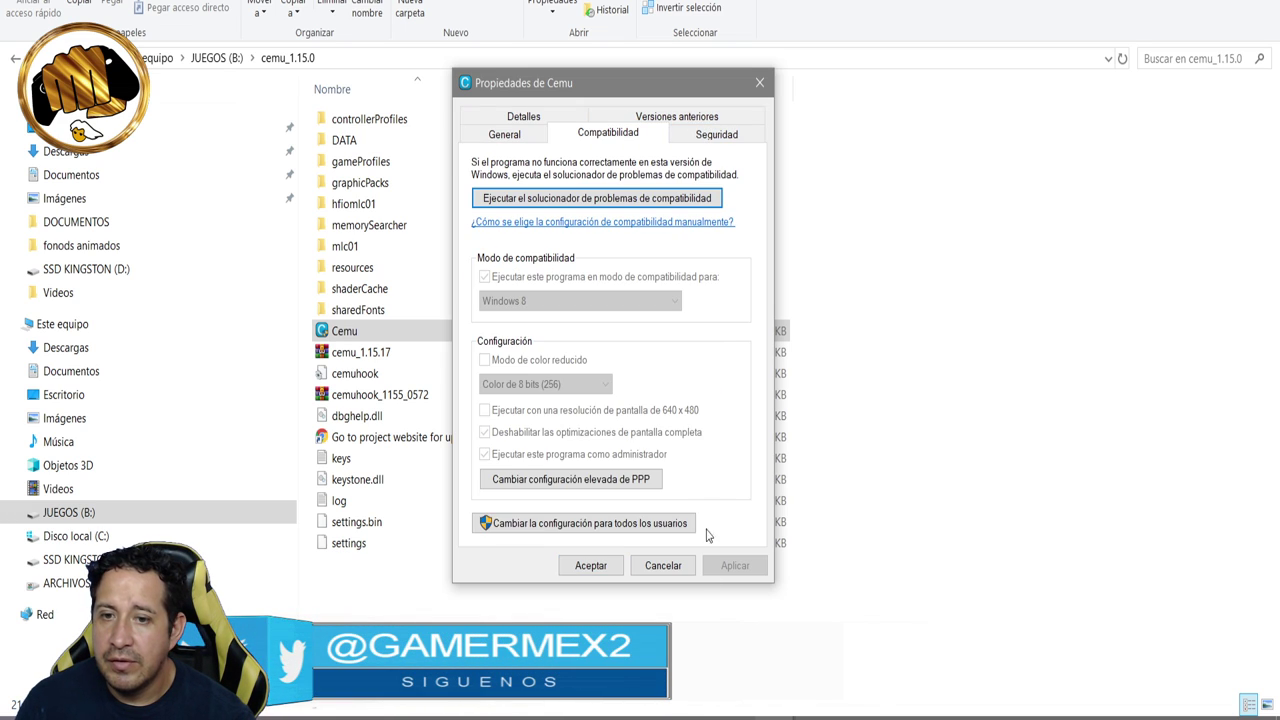
left_click(590, 565)
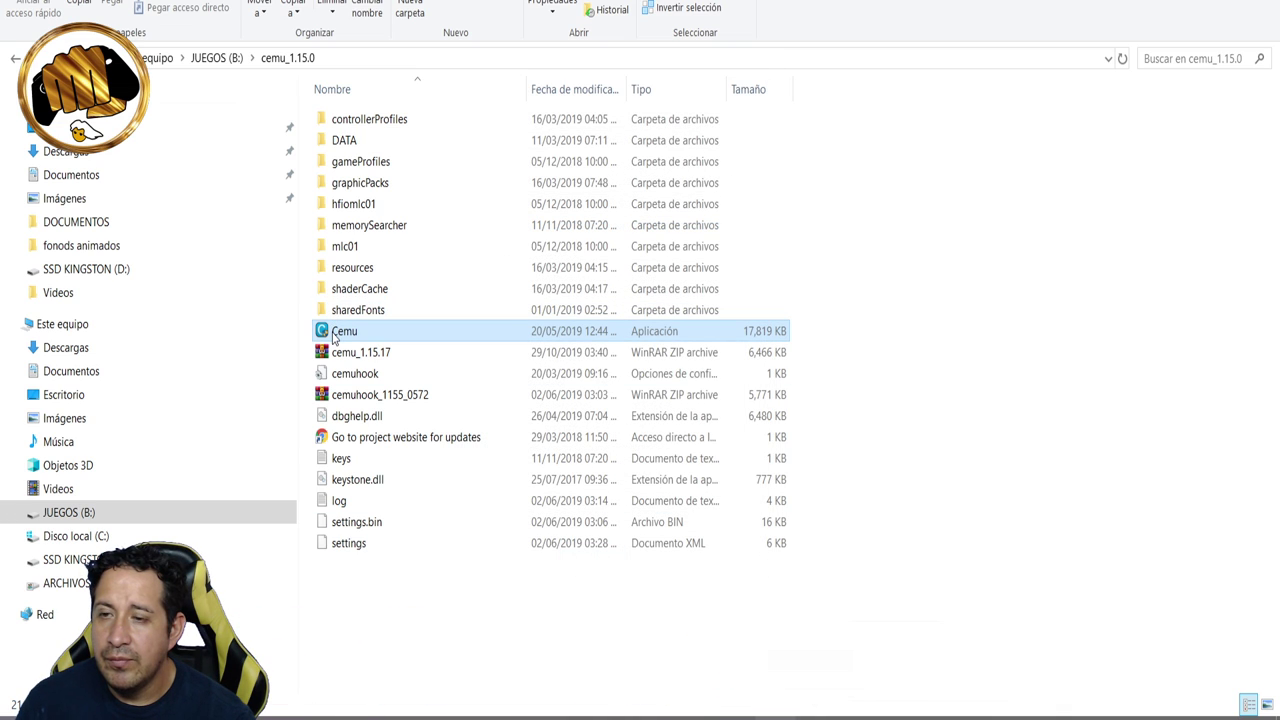
Step: Launch the Cemu application from the cemu_1.15.0 folder, allow the permission prompt, and move its window fully into view
right_click(334, 333)
left_click(422, 299)
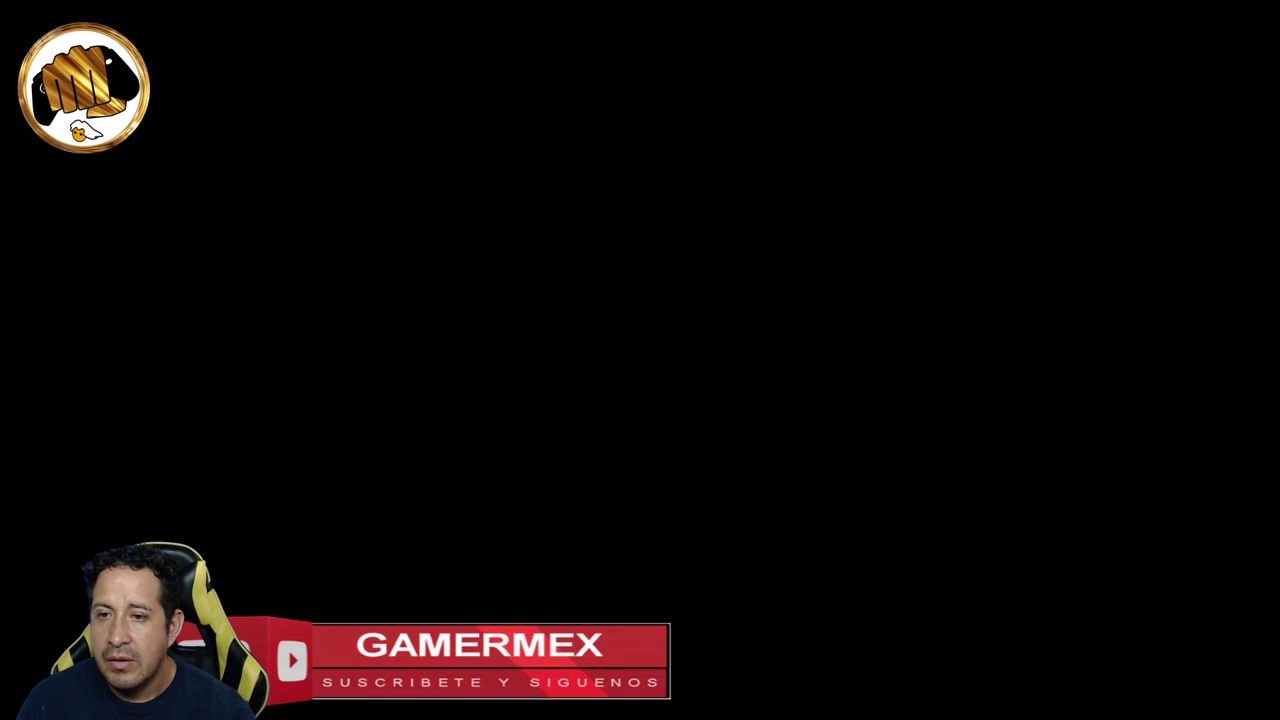
left_click(527, 460)
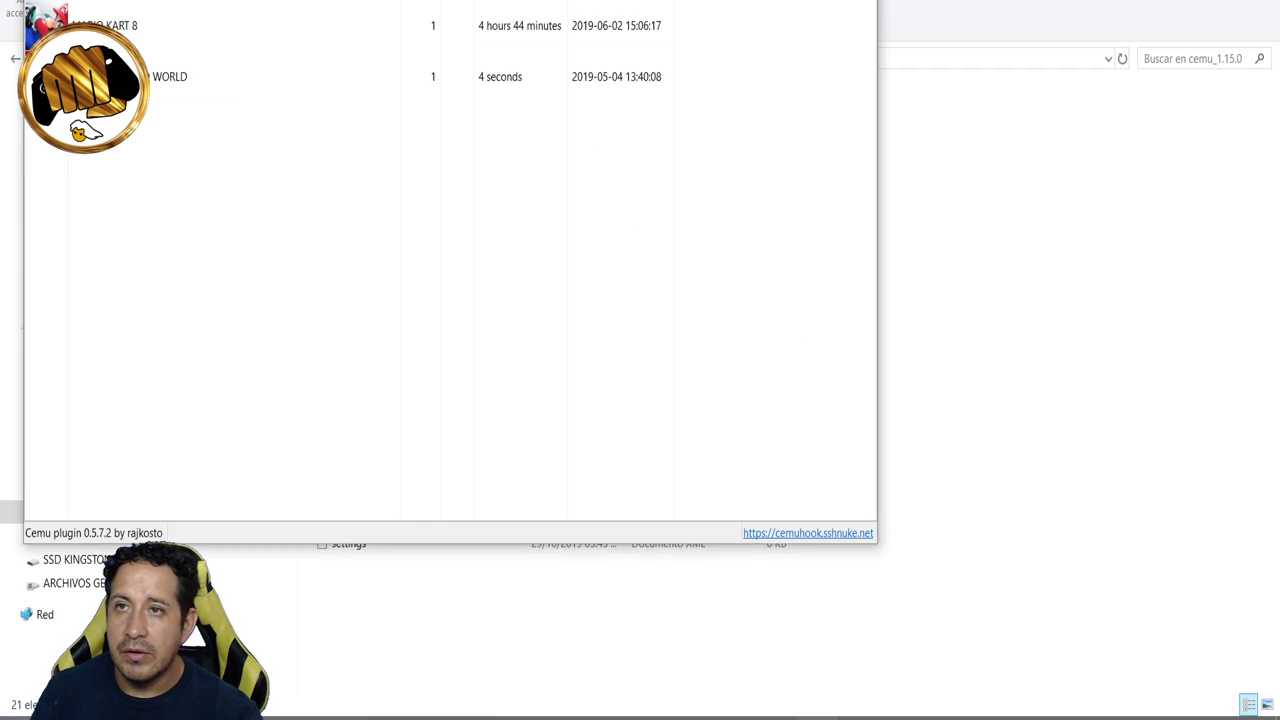
left_click_drag(450, 0, 765, 77)
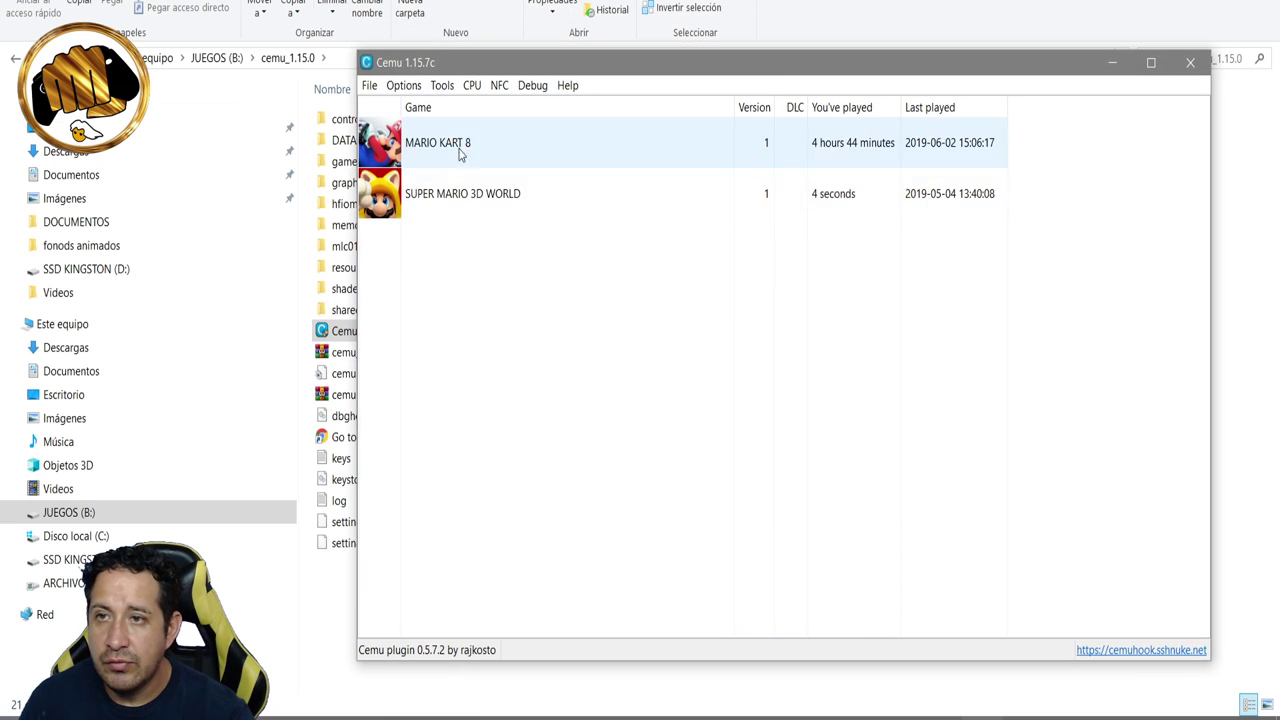
Step: Start loading a game and browse to B:\cemu_1.15.0\DATA\EMULATORS\Cemu\GAMES\SUPER MARIO 3D WORLD [ARDE01]
left_click(369, 86)
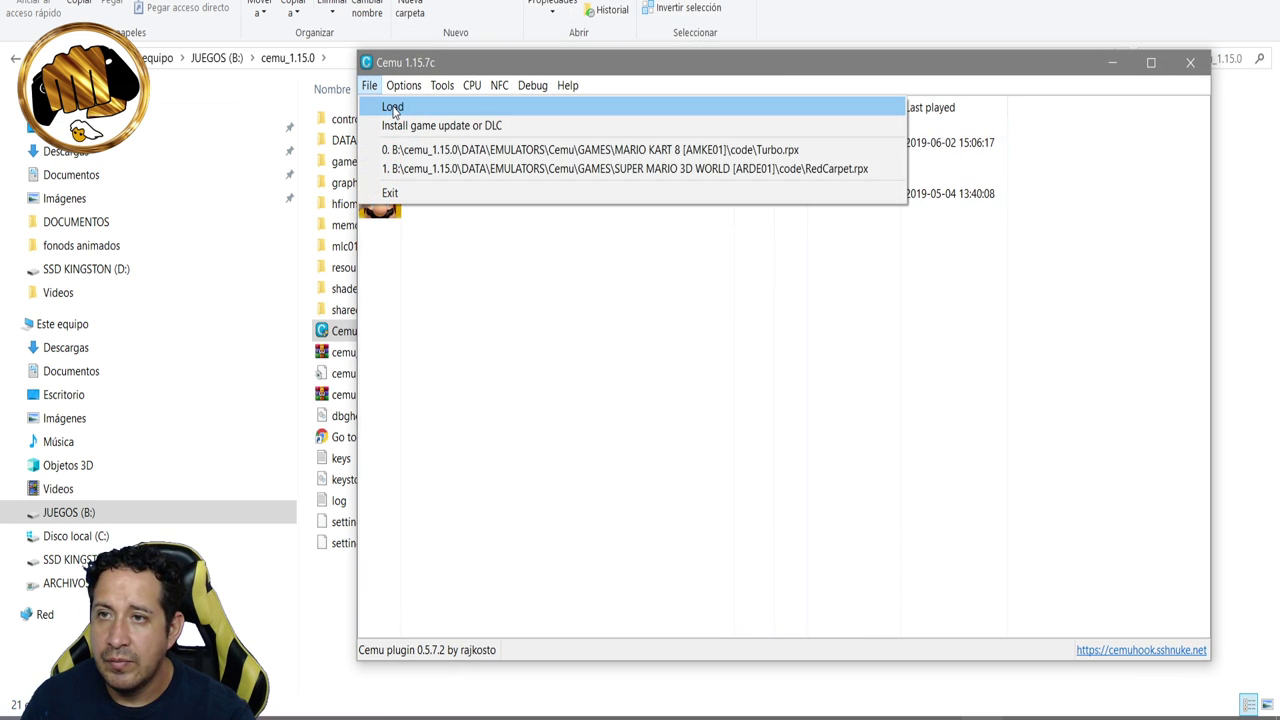
left_click(388, 106)
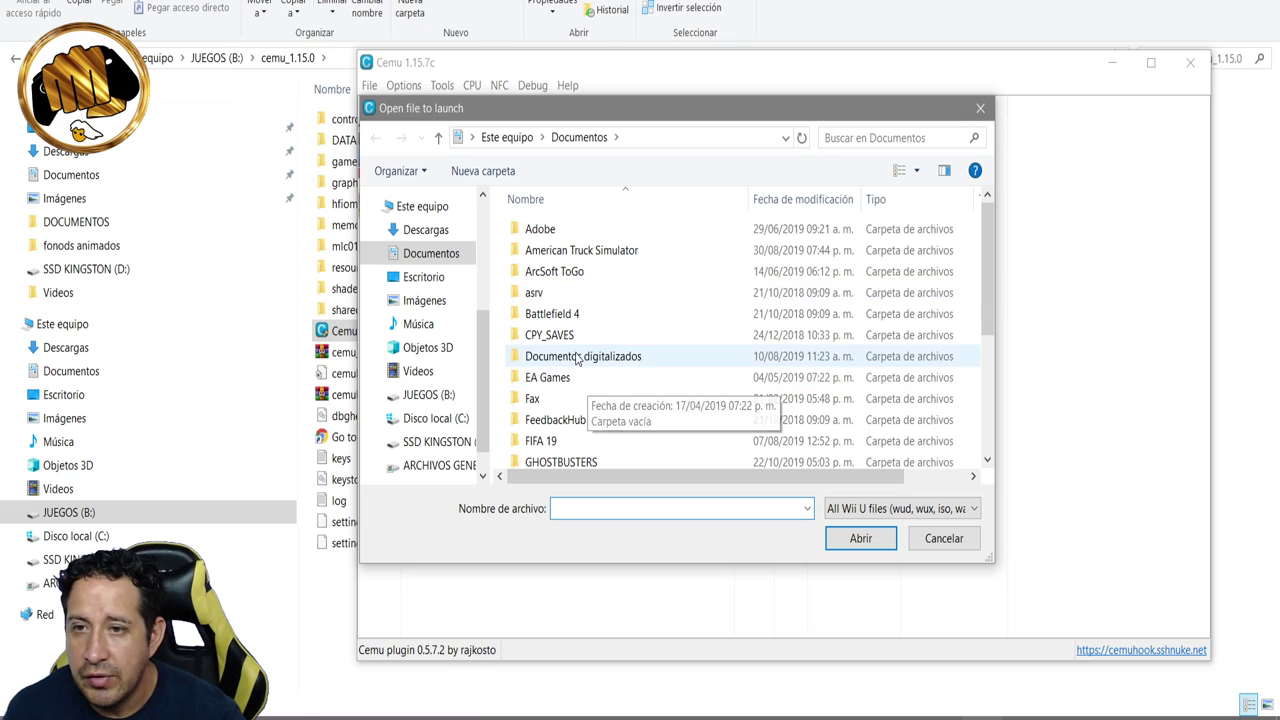
scroll(590, 380, "down", 1)
scroll(590, 383, "up", 1)
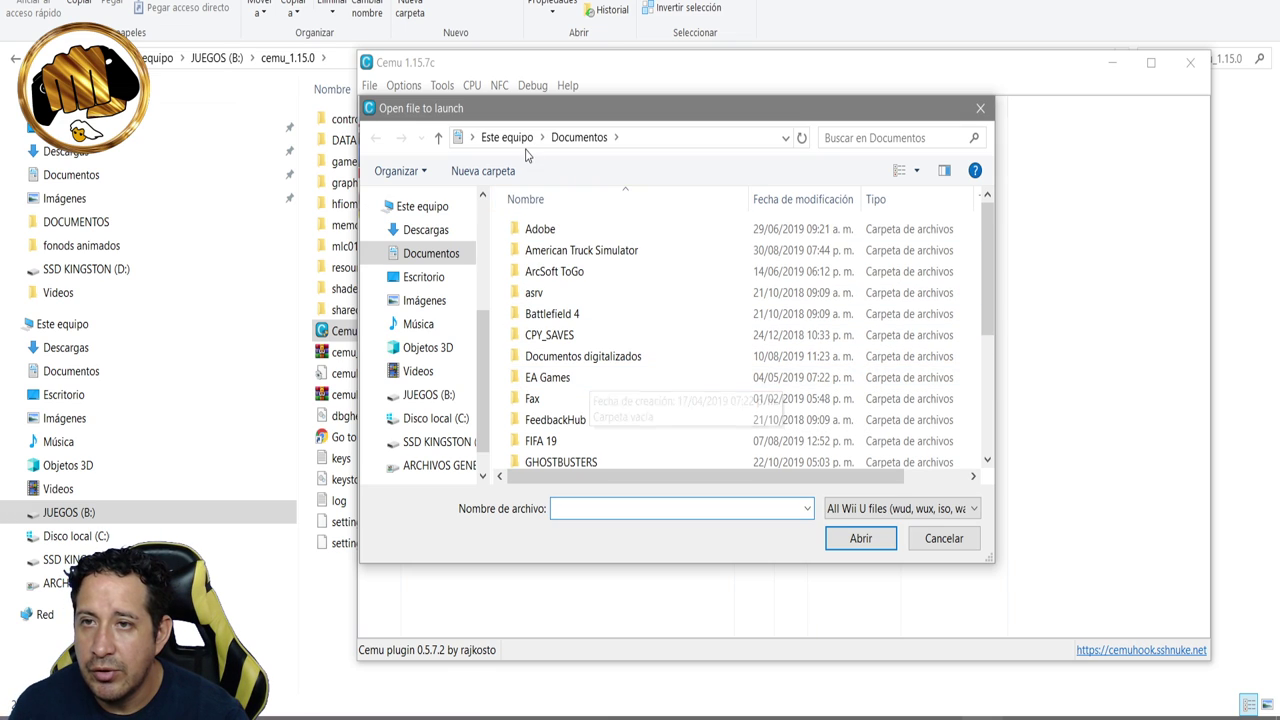
left_click(425, 396)
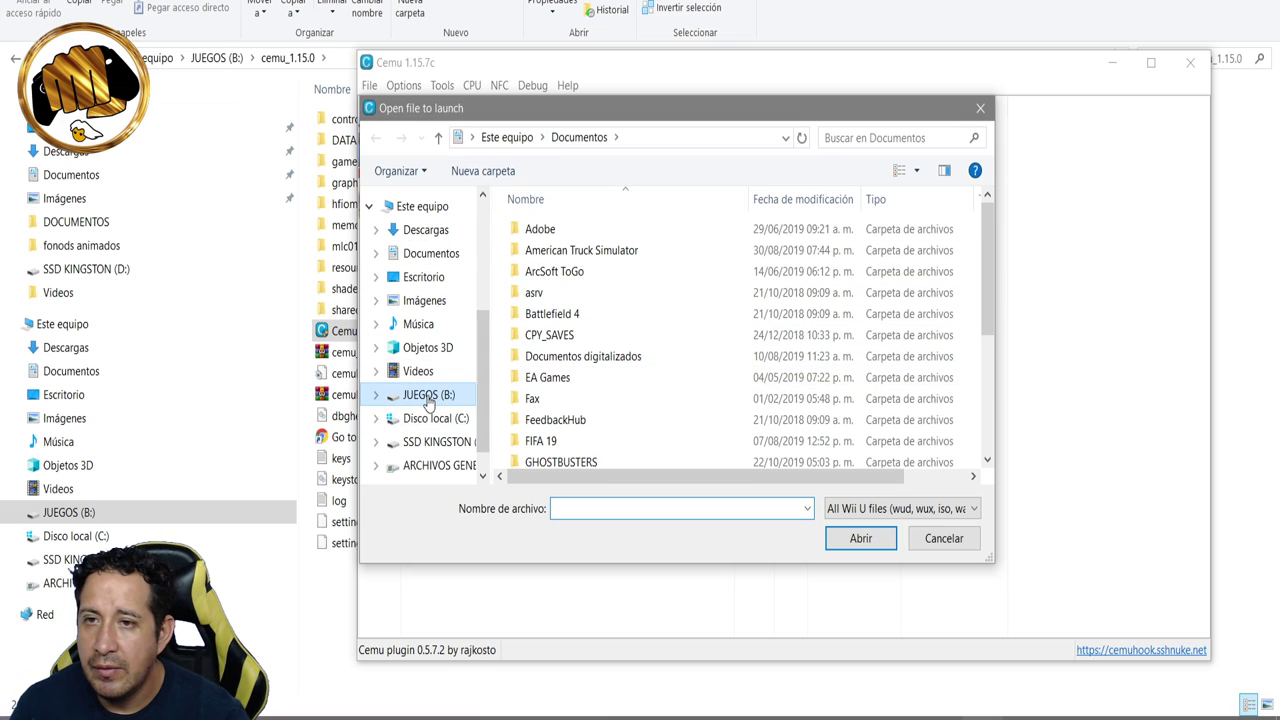
double_click(549, 237)
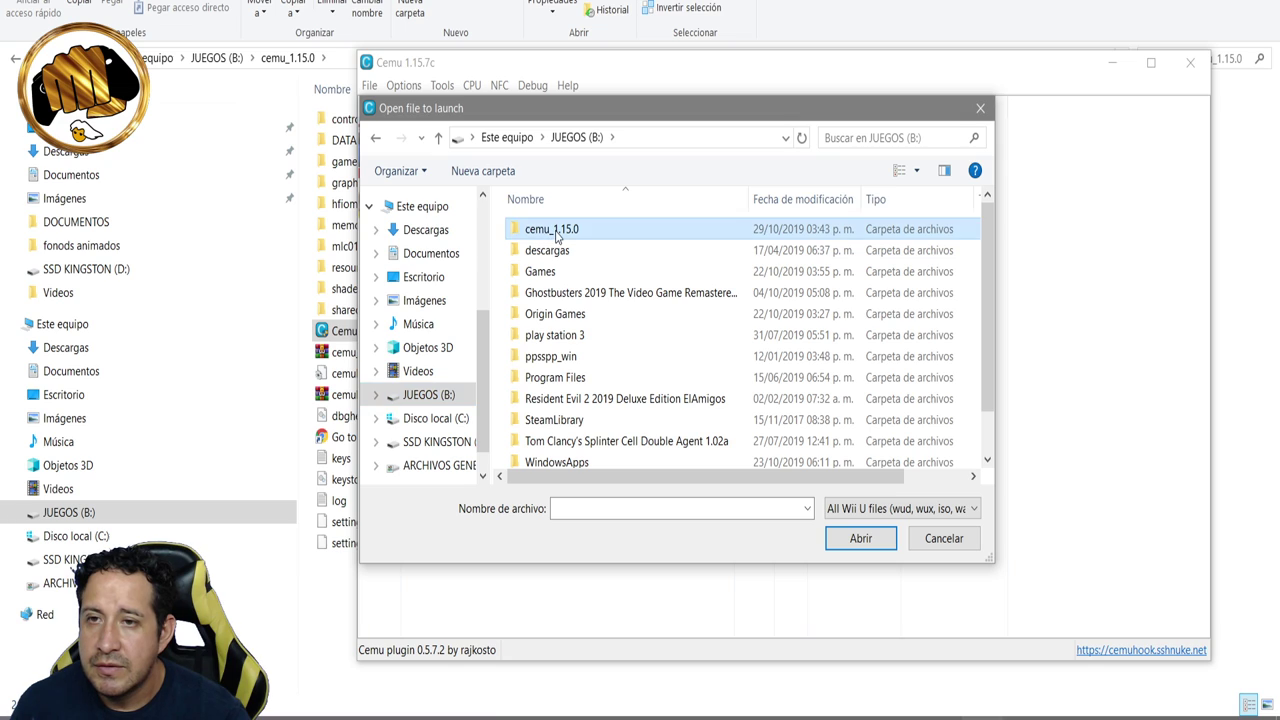
double_click(547, 252)
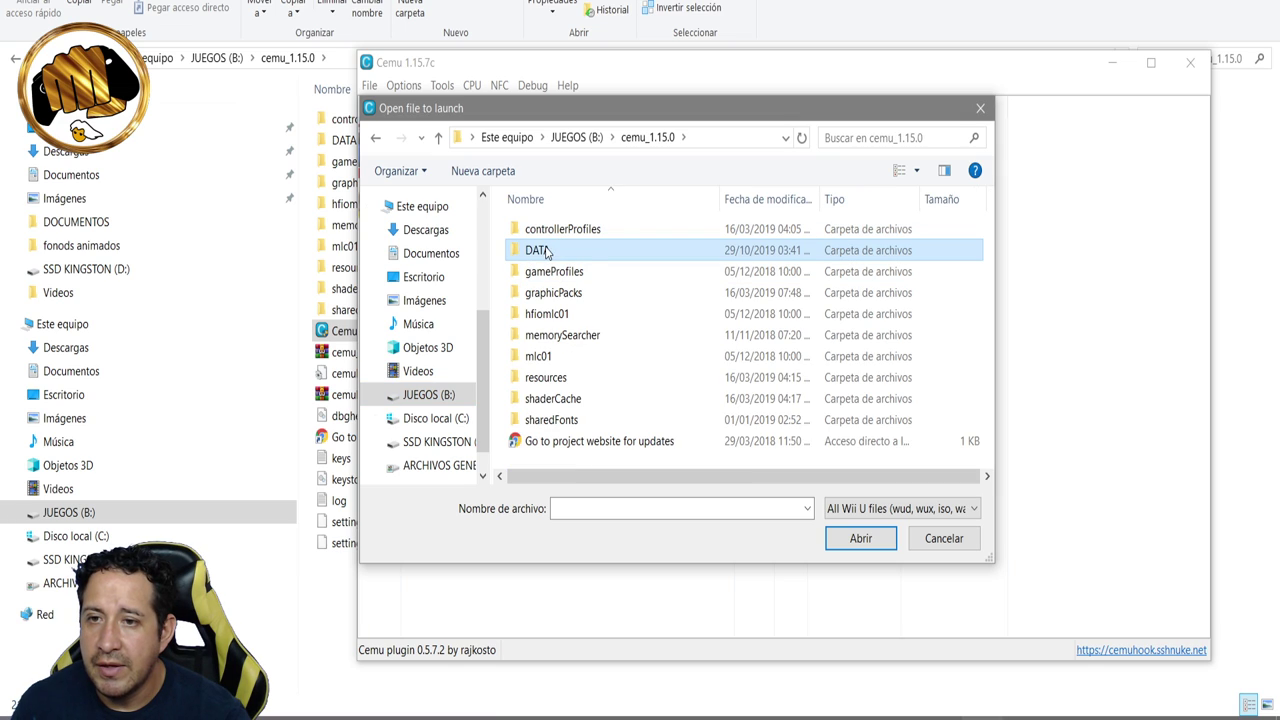
left_click(558, 234)
double_click(558, 234)
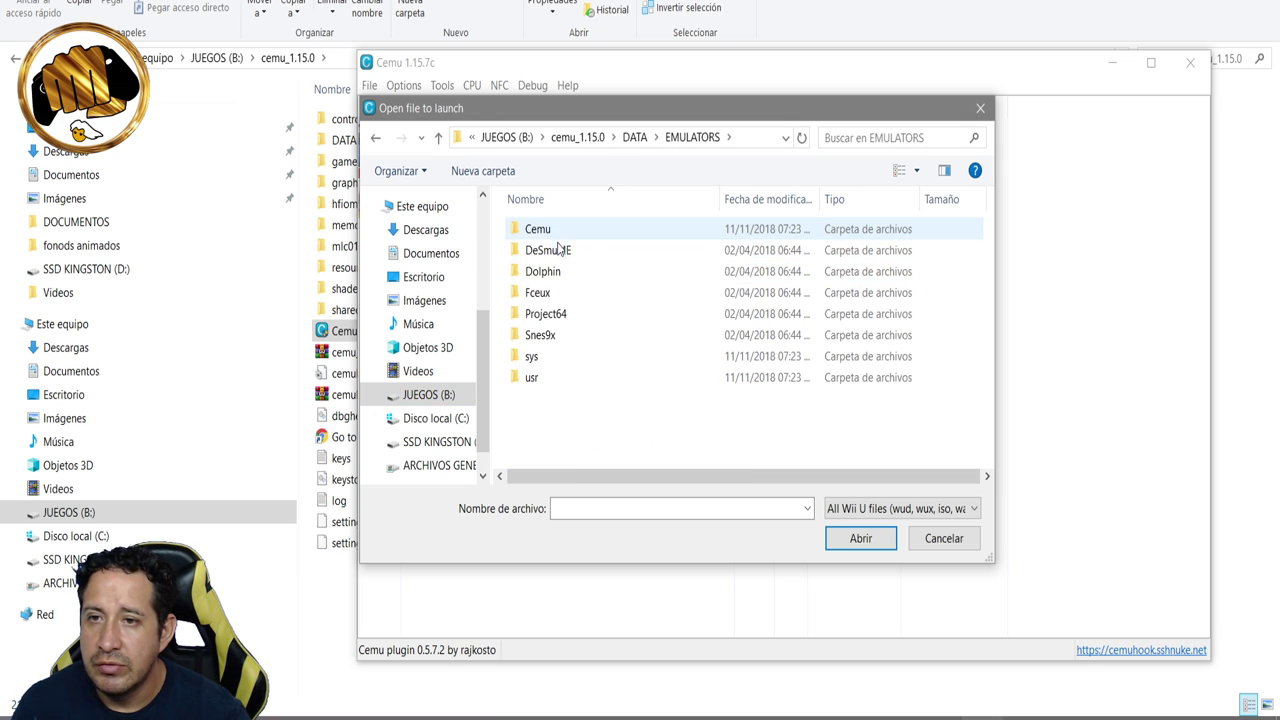
double_click(533, 231)
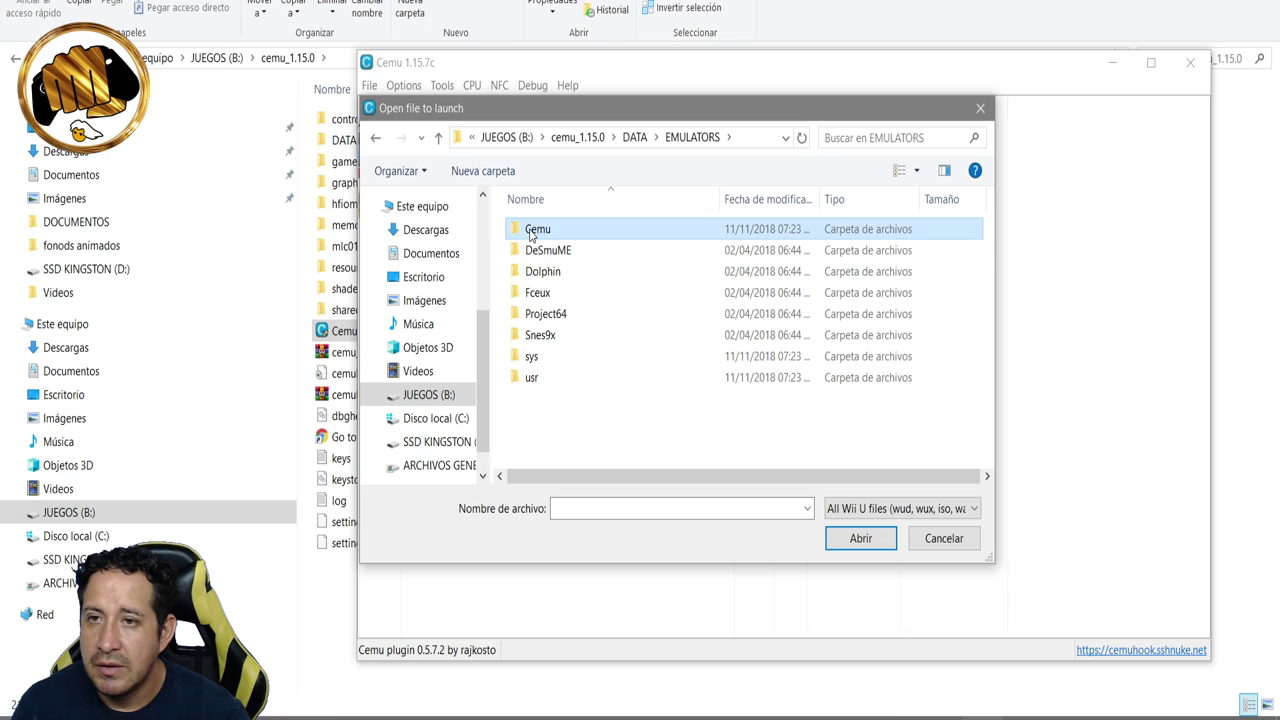
left_click(541, 253)
double_click(541, 253)
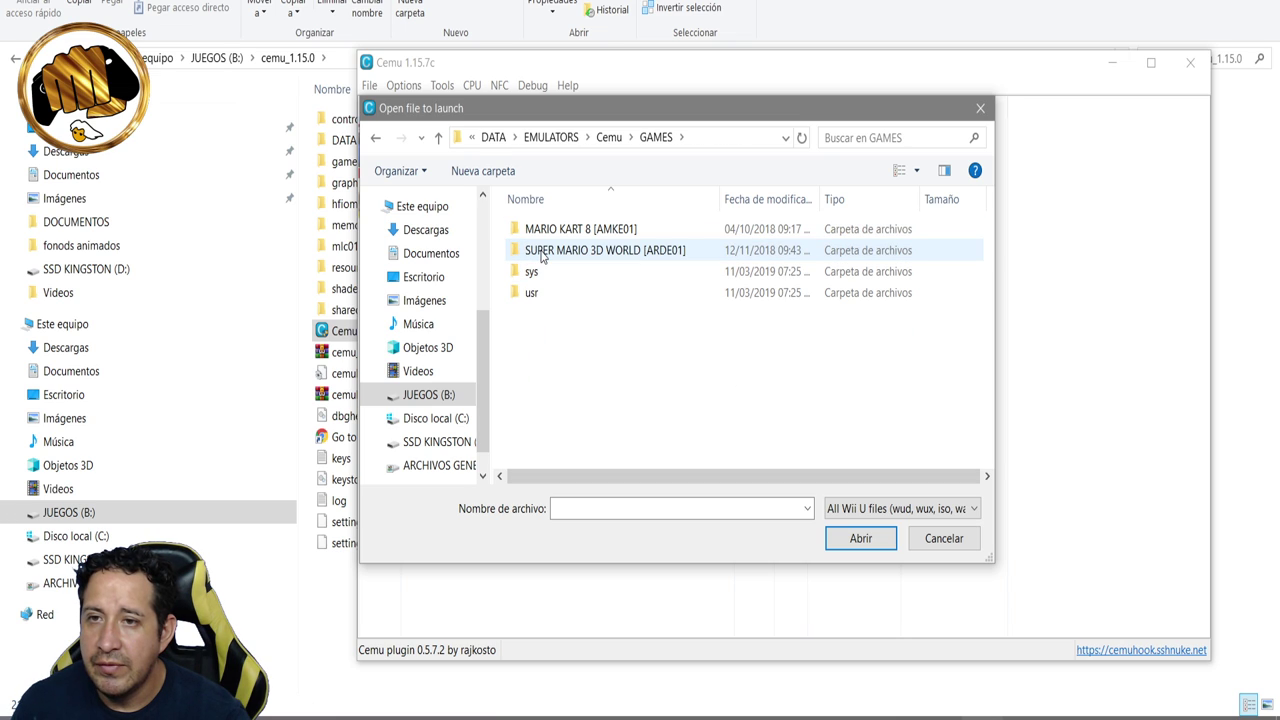
double_click(562, 252)
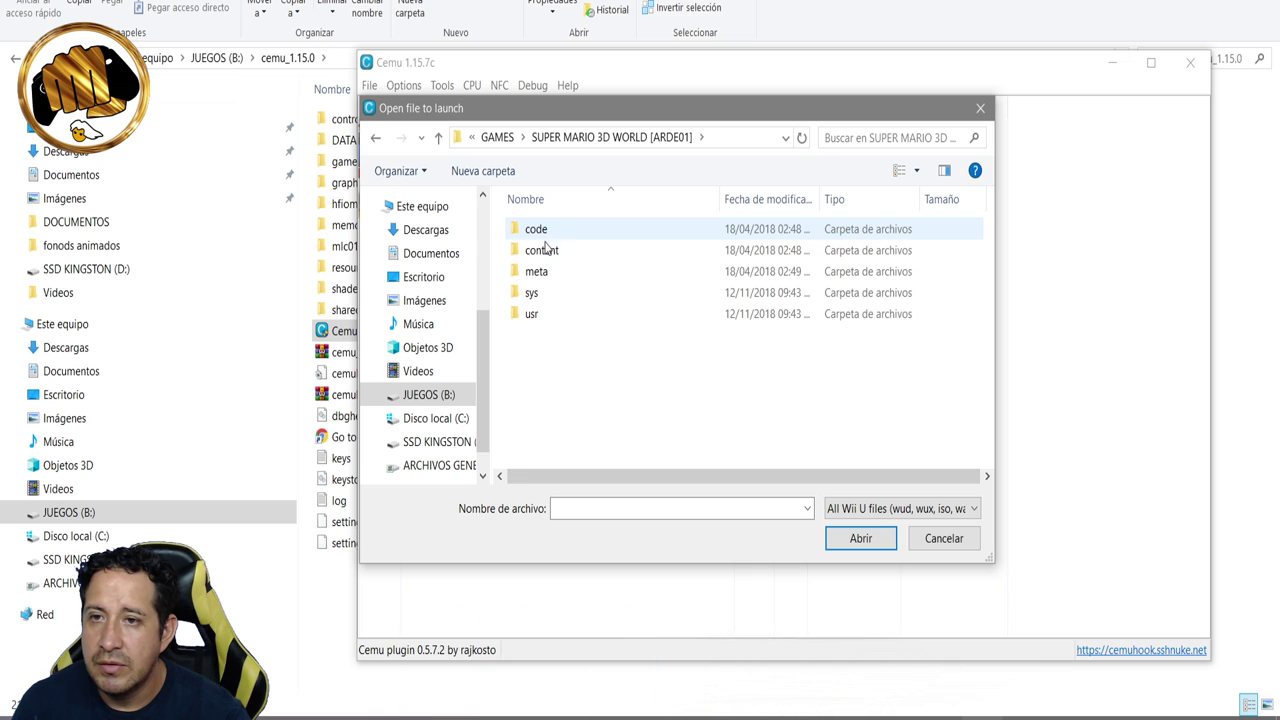
Step: Look through the game's code, content, meta, sys and usr subfolders for loadable files
double_click(549, 232)
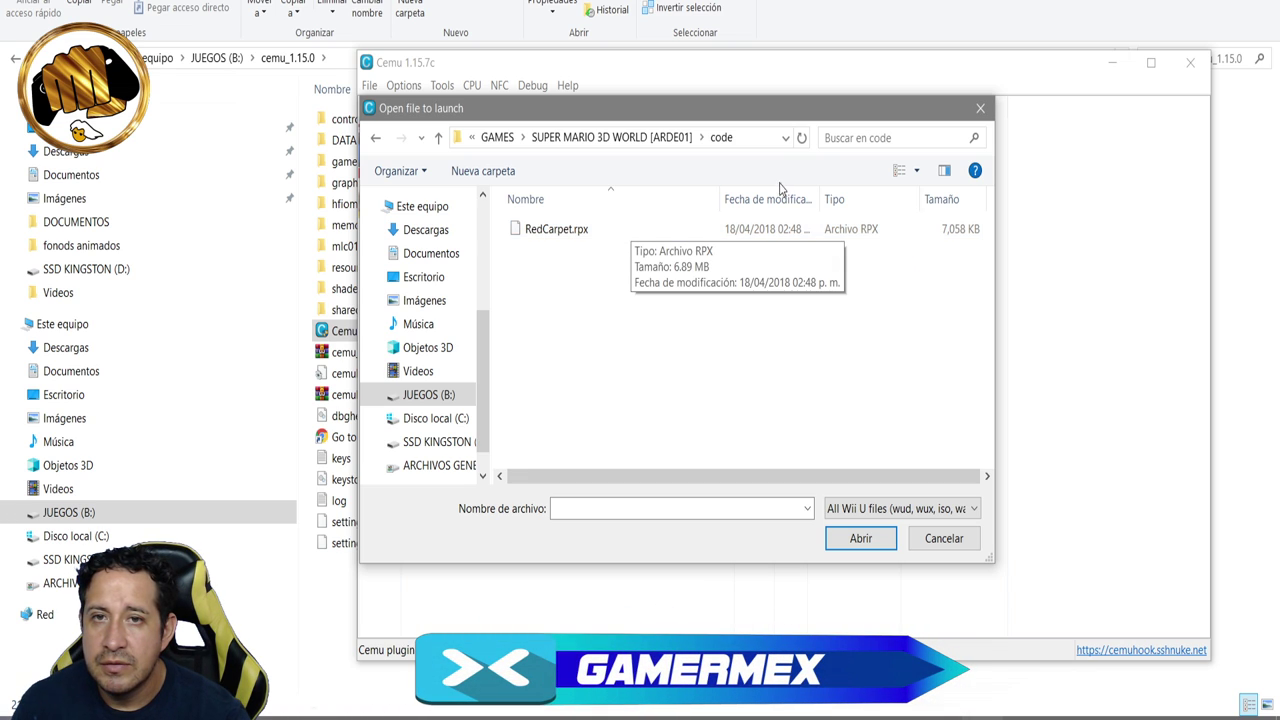
left_click(438, 138)
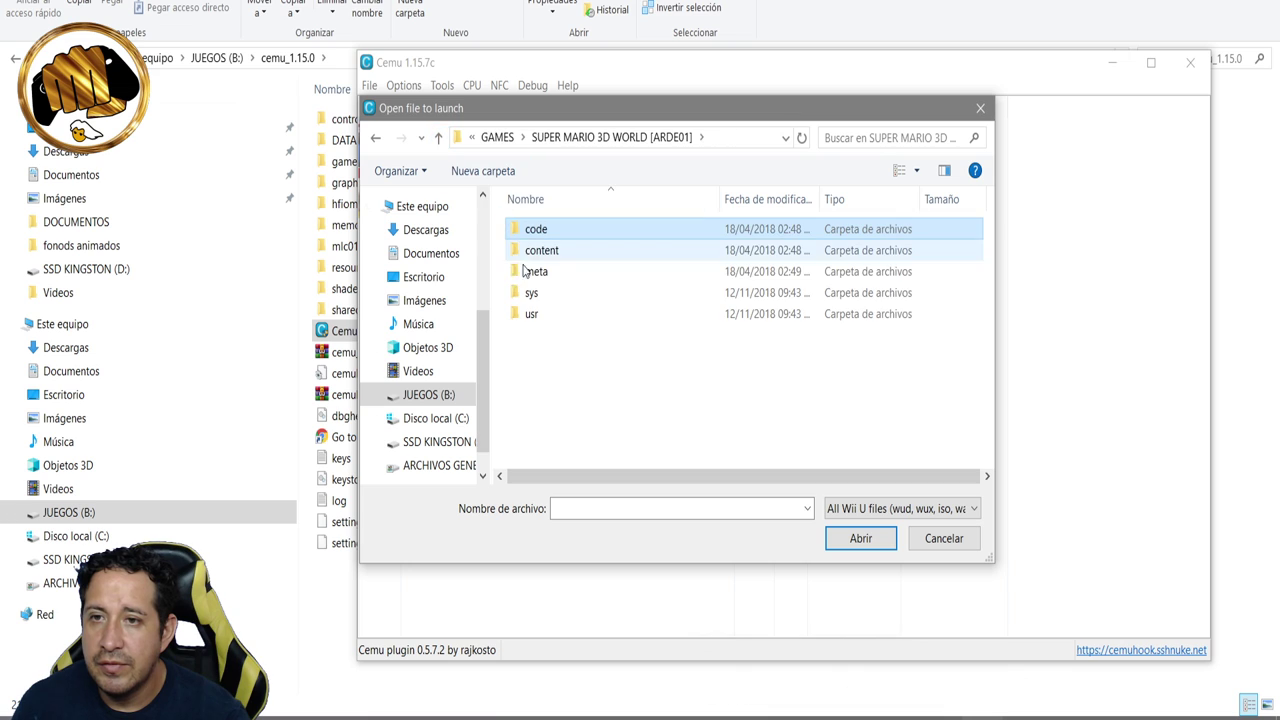
double_click(551, 252)
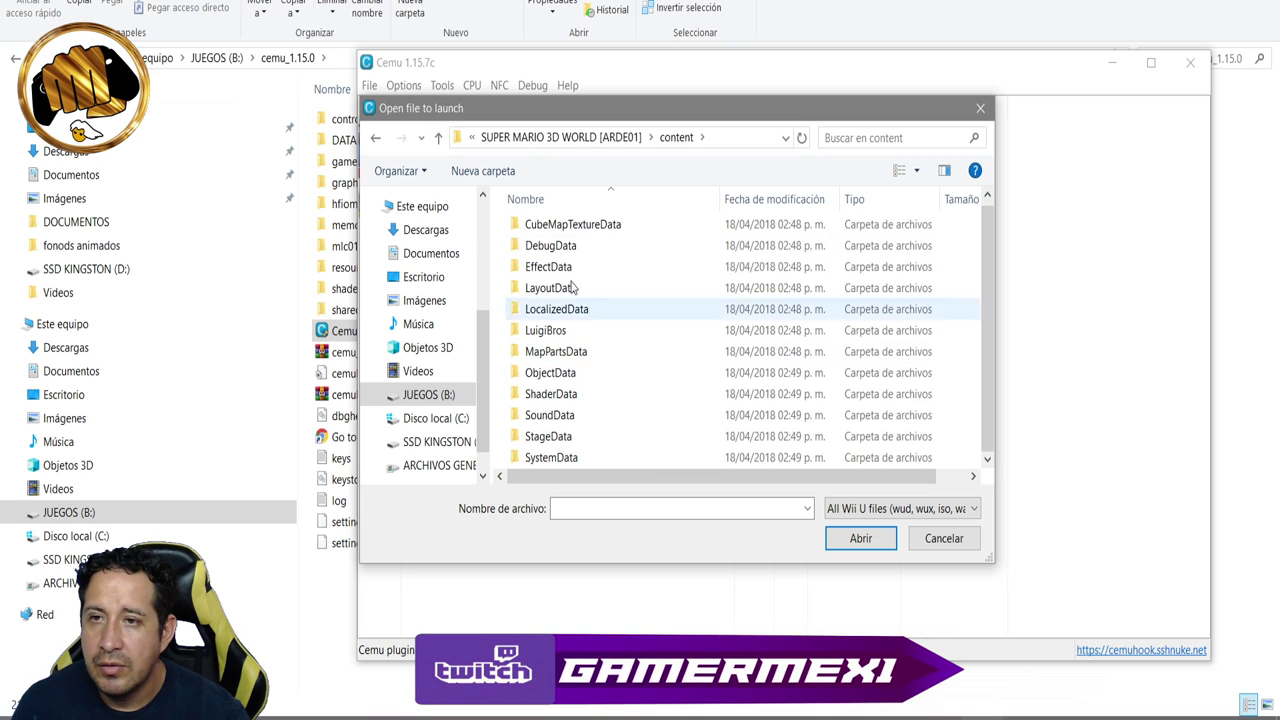
left_click(438, 138)
double_click(557, 277)
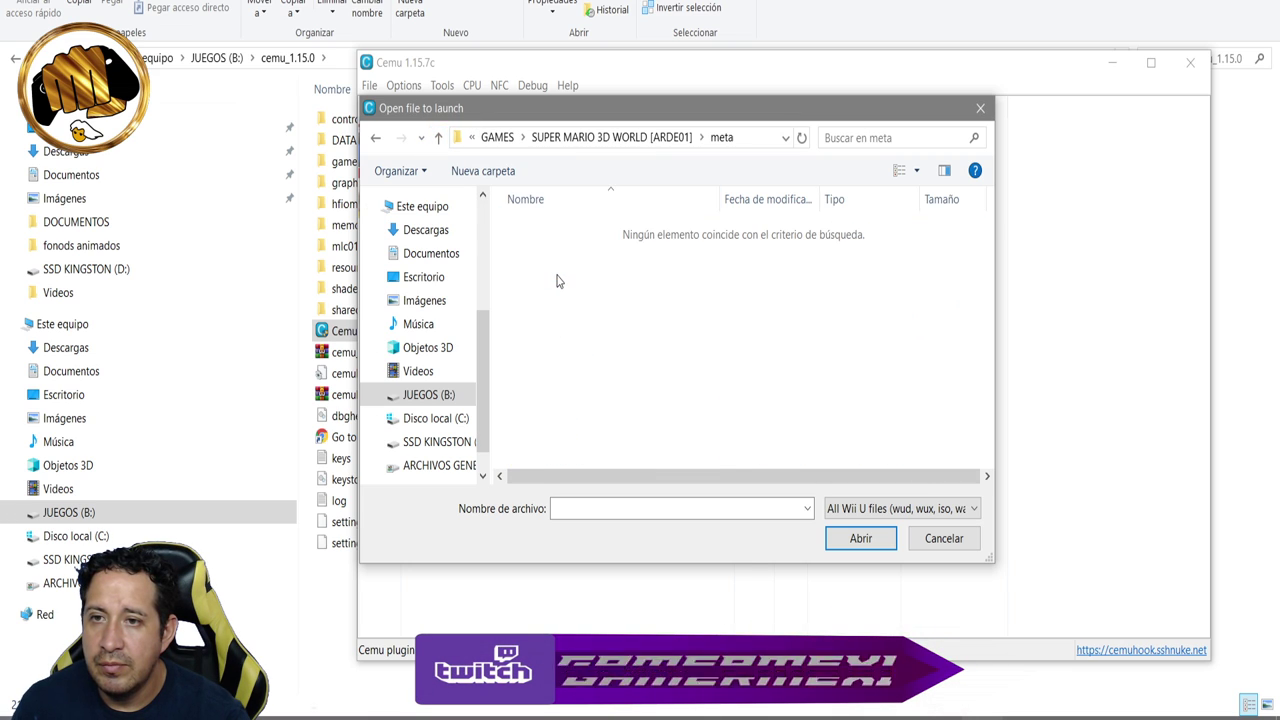
left_click(436, 136)
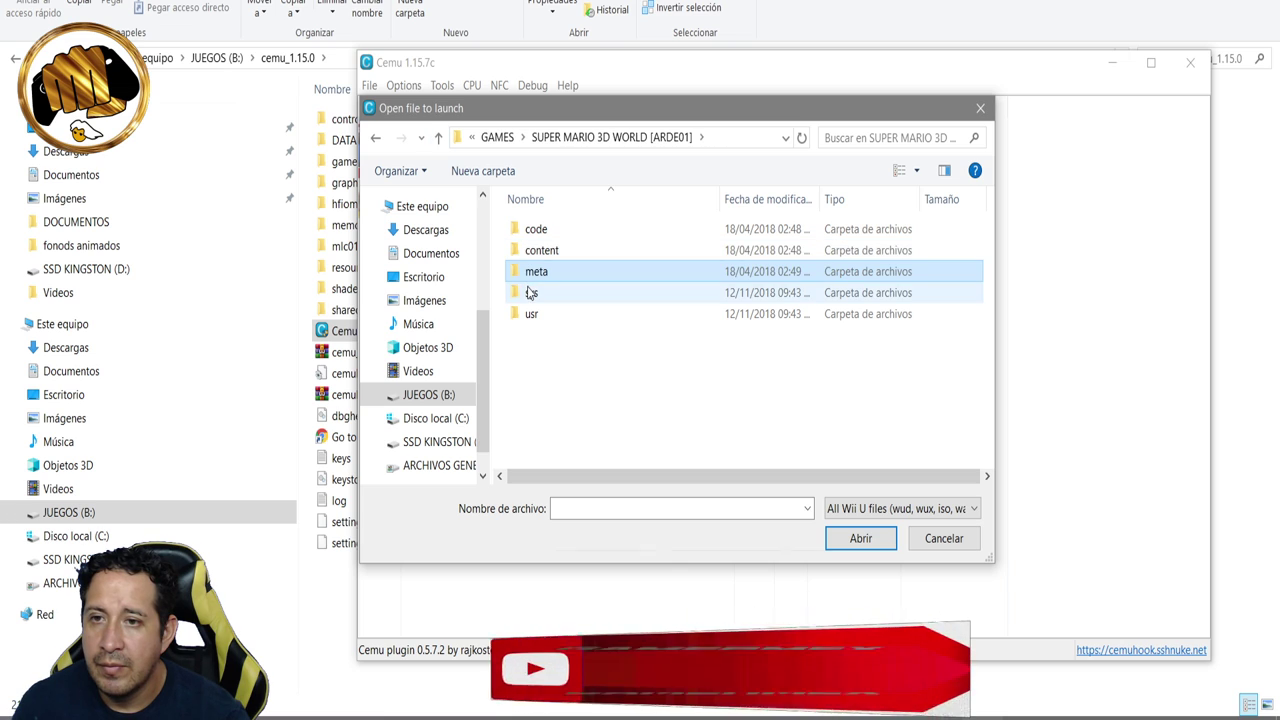
double_click(531, 292)
left_click(438, 138)
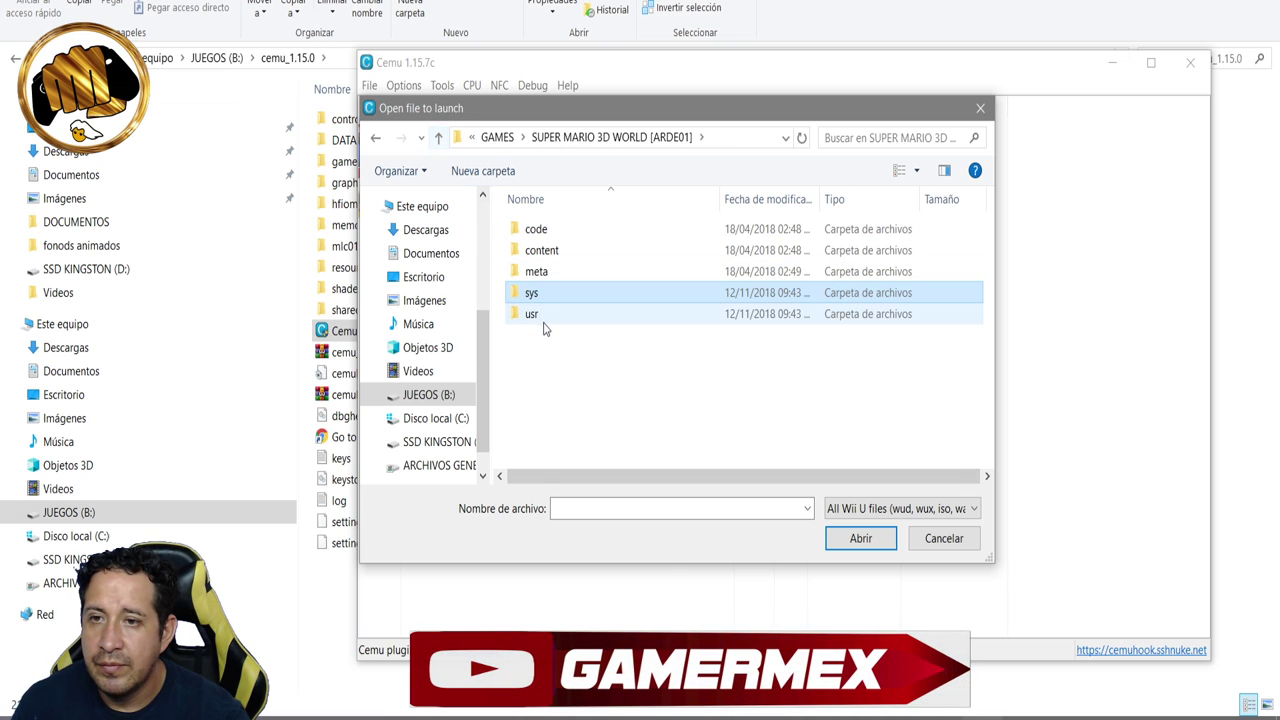
double_click(540, 314)
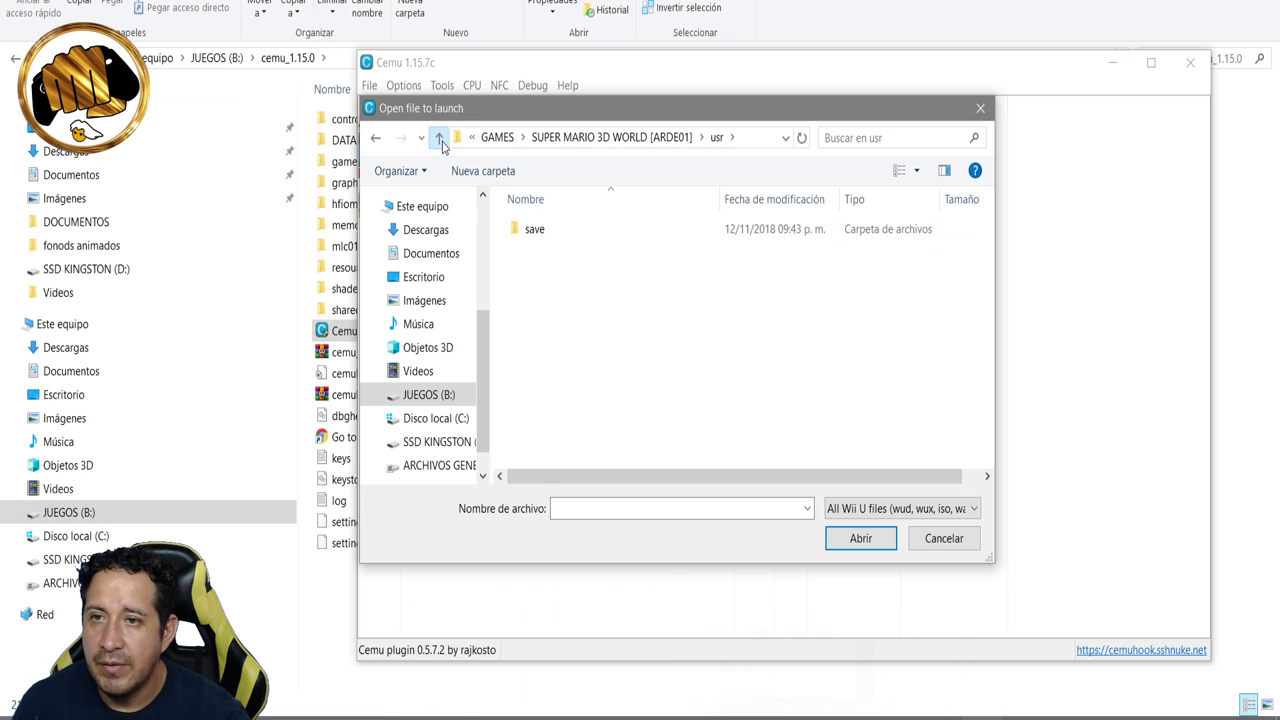
left_click(438, 137)
Step: Load RedCarpet.rpx from the code folder of SUPER MARIO 3D WORLD
left_click(533, 233)
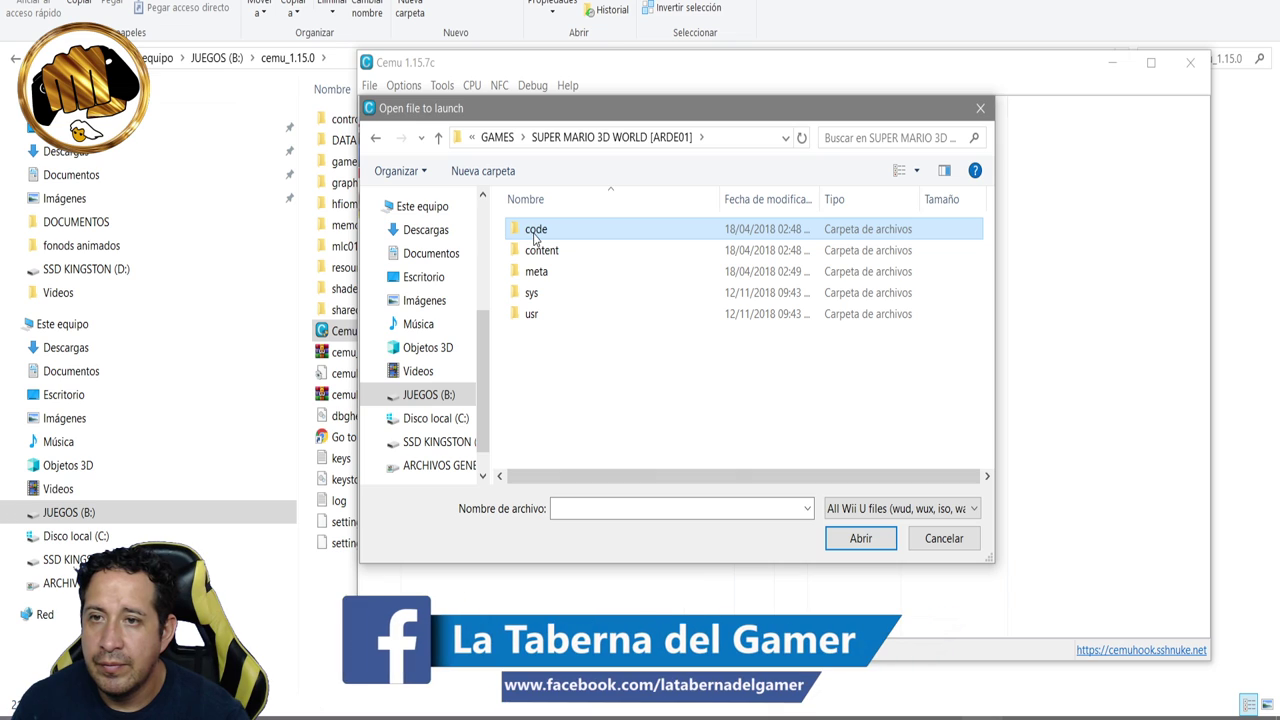
double_click(535, 233)
left_click(539, 232)
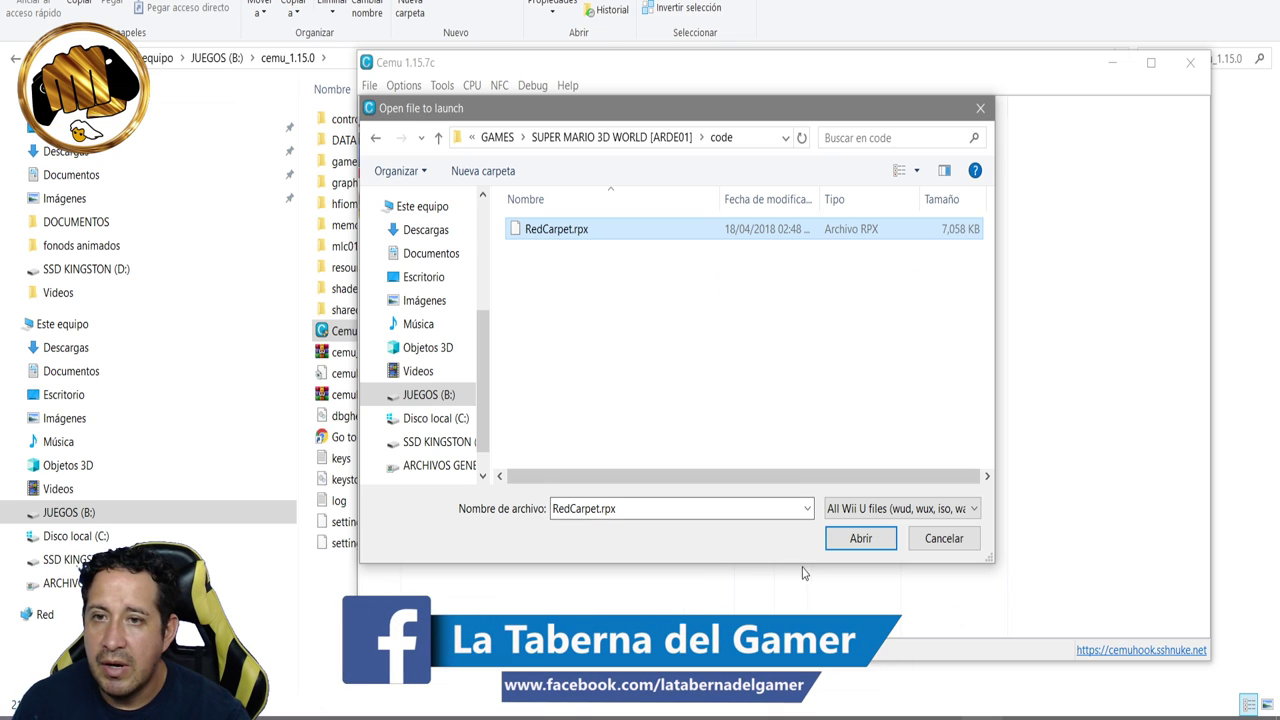
left_click(860, 538)
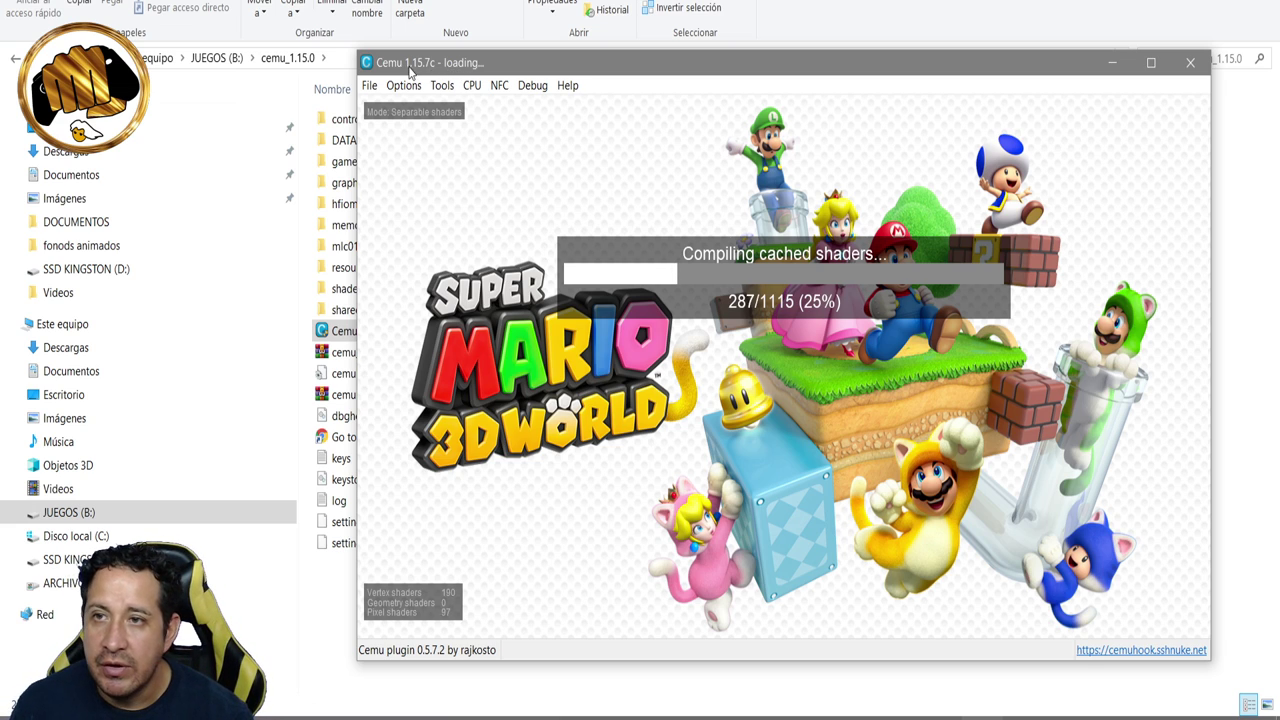
left_click(369, 85)
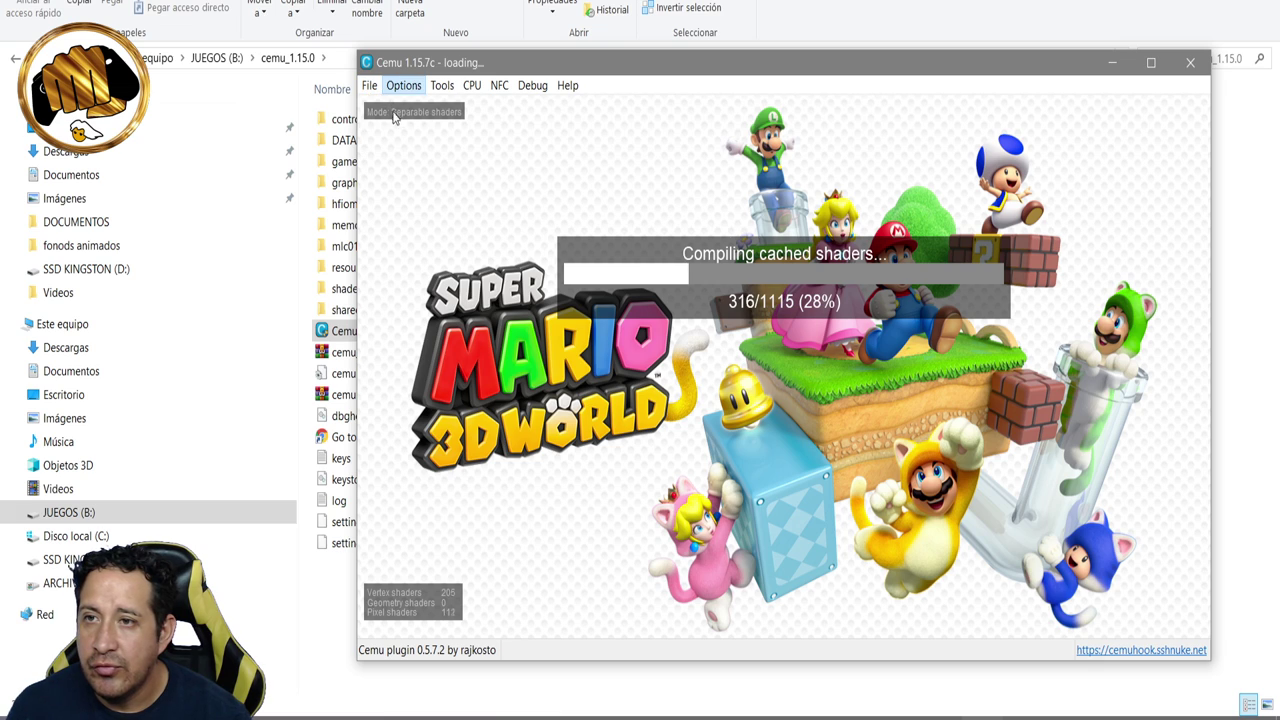
Step: Open the general settings and look over the interface options, MLC path and game paths
left_click(368, 88)
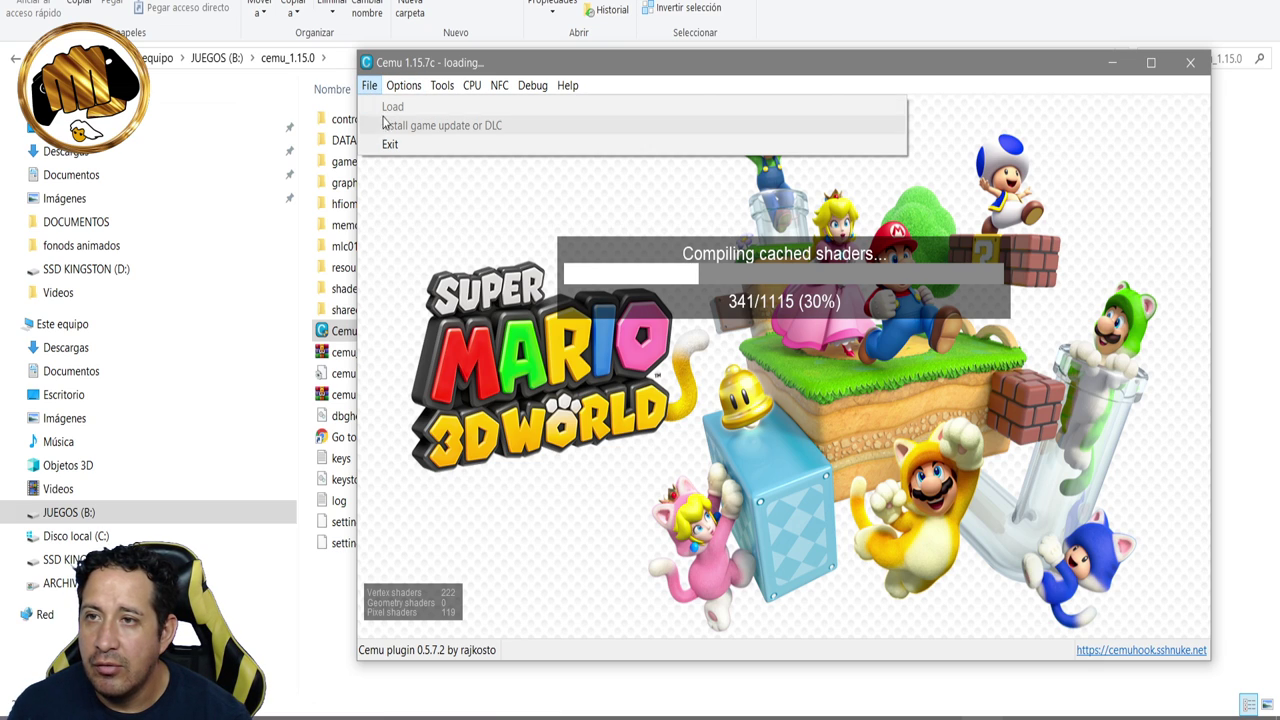
left_click(402, 88)
left_click(401, 88)
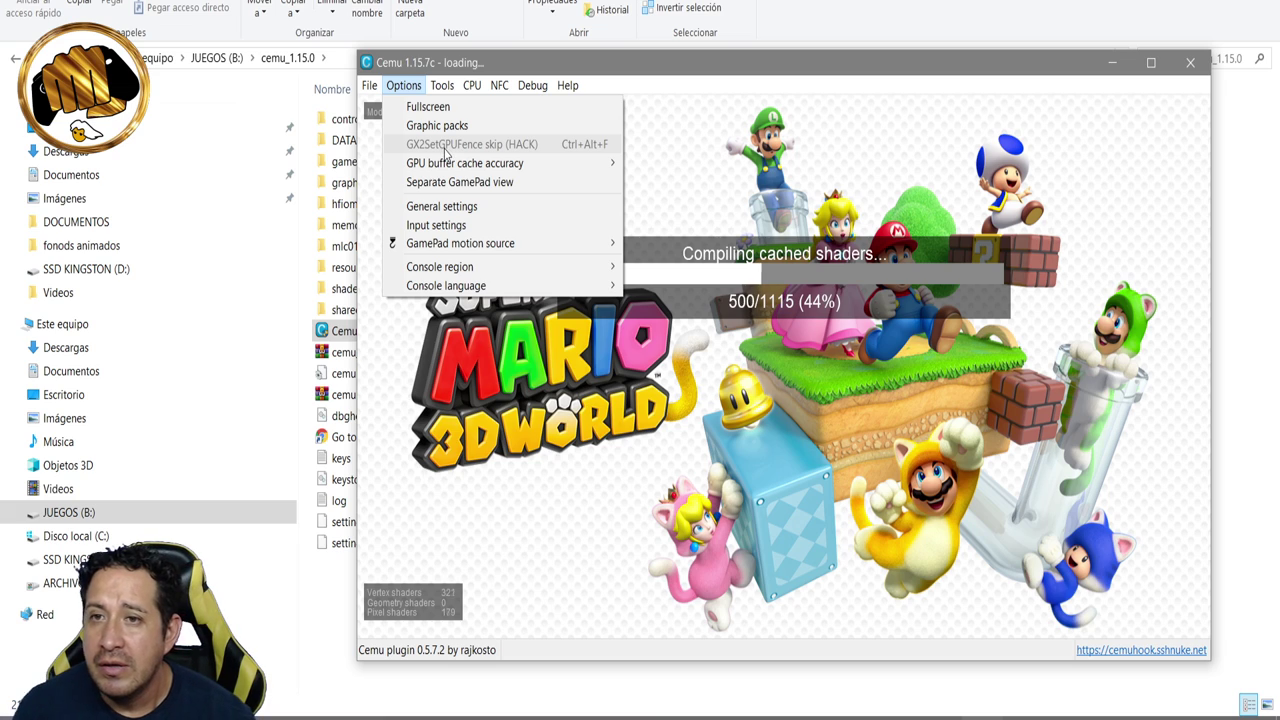
mouse_move(446, 166)
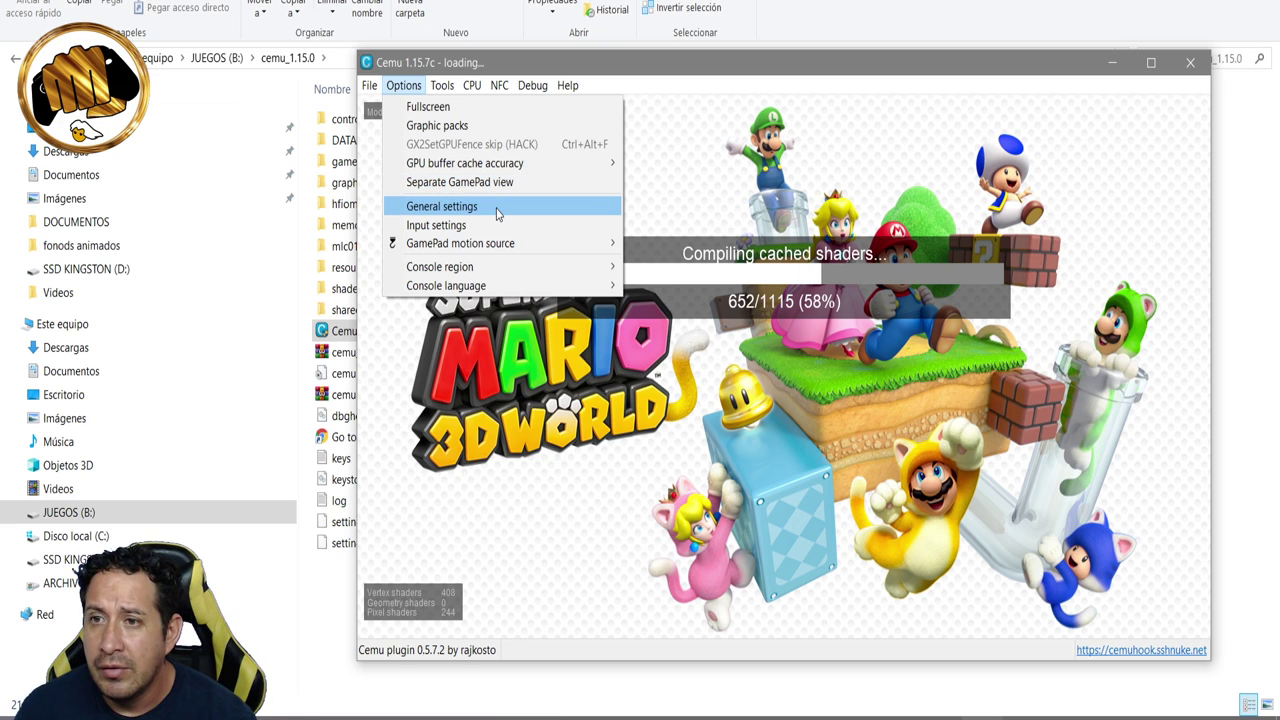
left_click(497, 208)
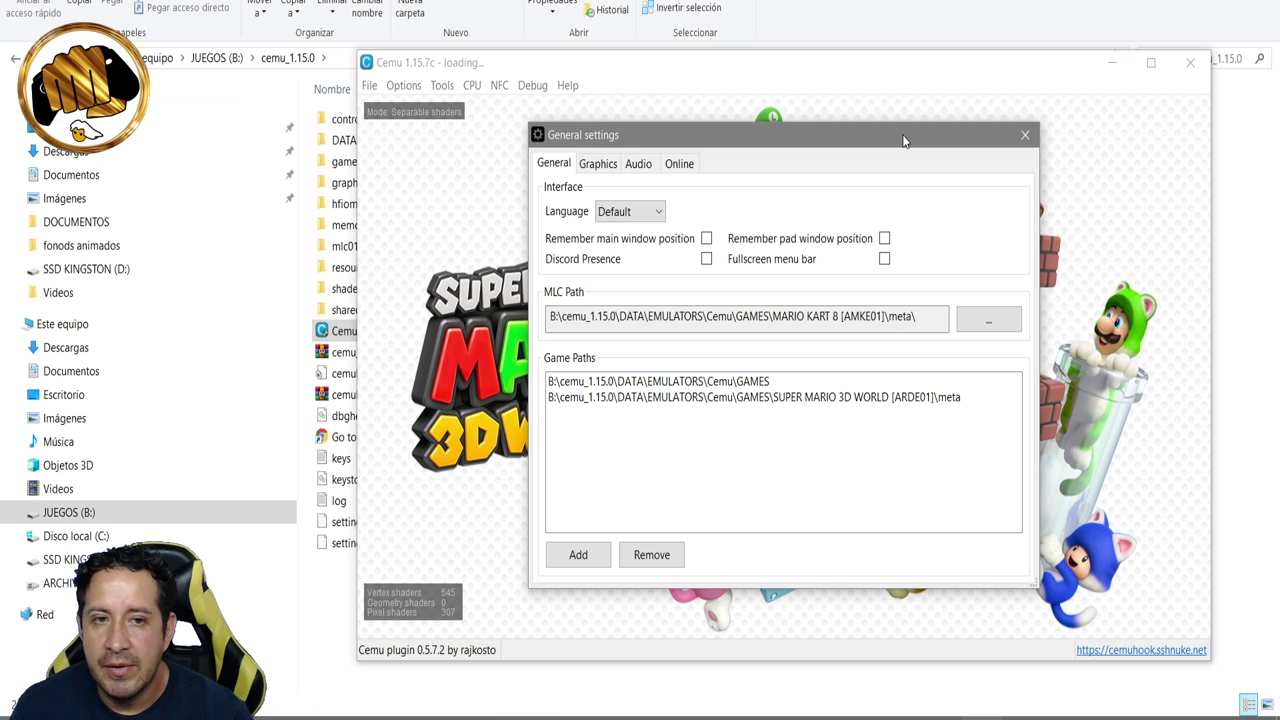
left_click_drag(909, 131, 534, 138)
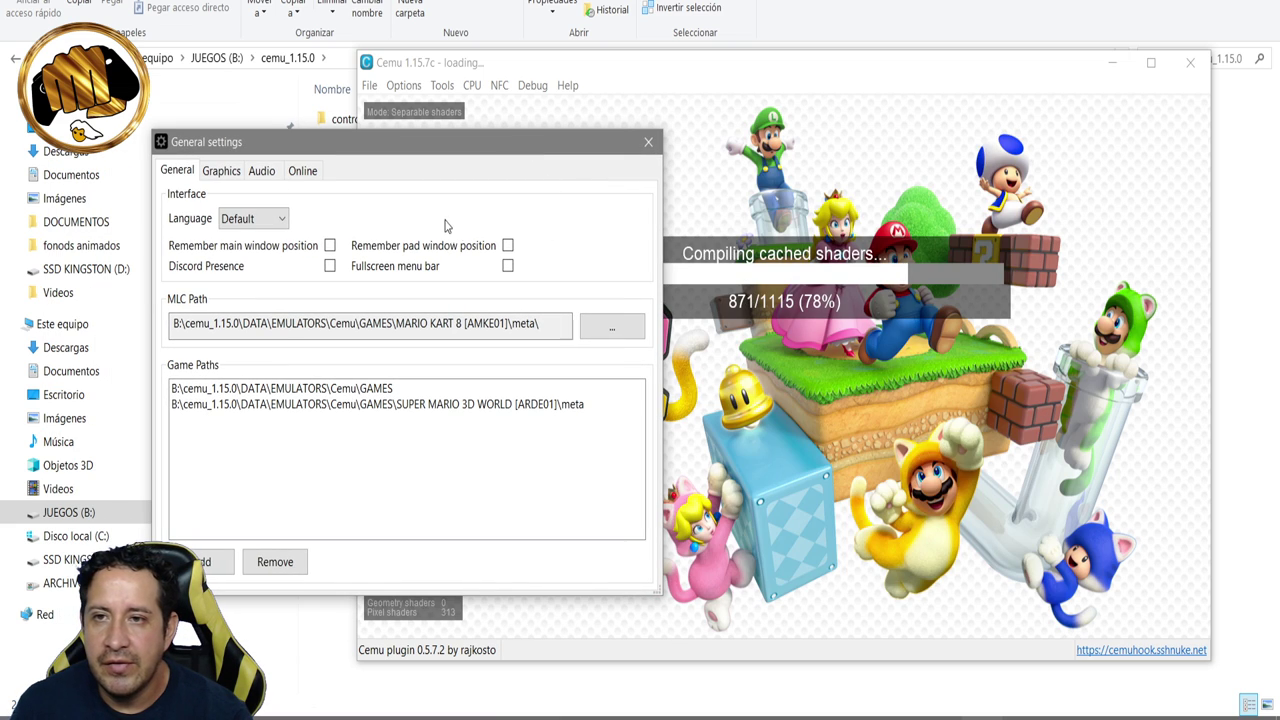
left_click_drag(455, 150, 749, 117)
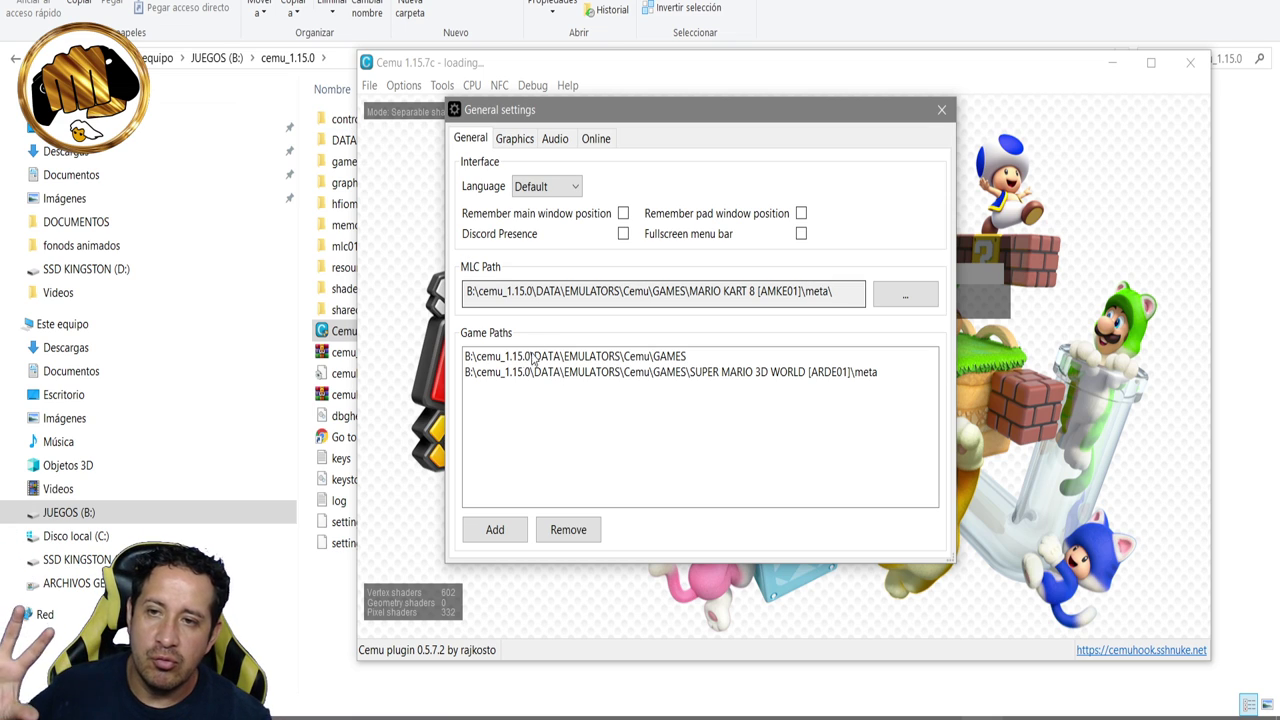
Step: Review the graphics settings, including the graphics API, sync options, upscale and downscale filters, fullscreen scaling and overlay
left_click(518, 140)
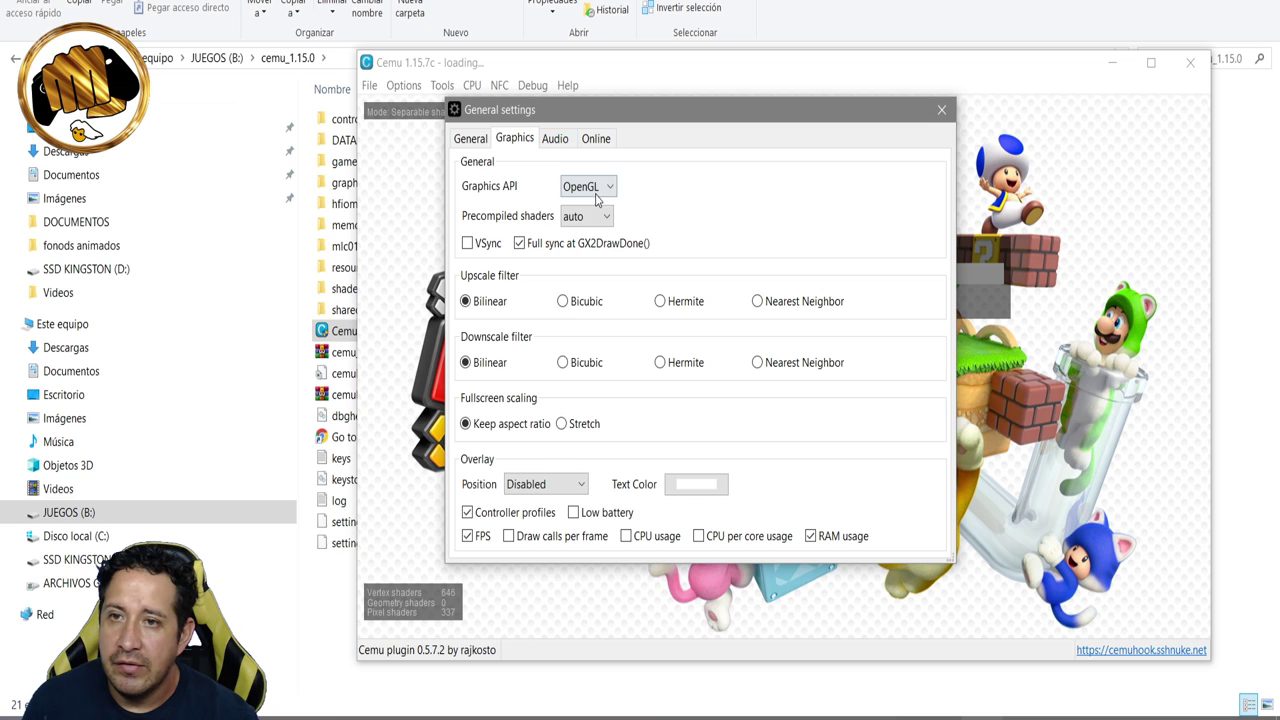
left_click(597, 200)
left_click(590, 200)
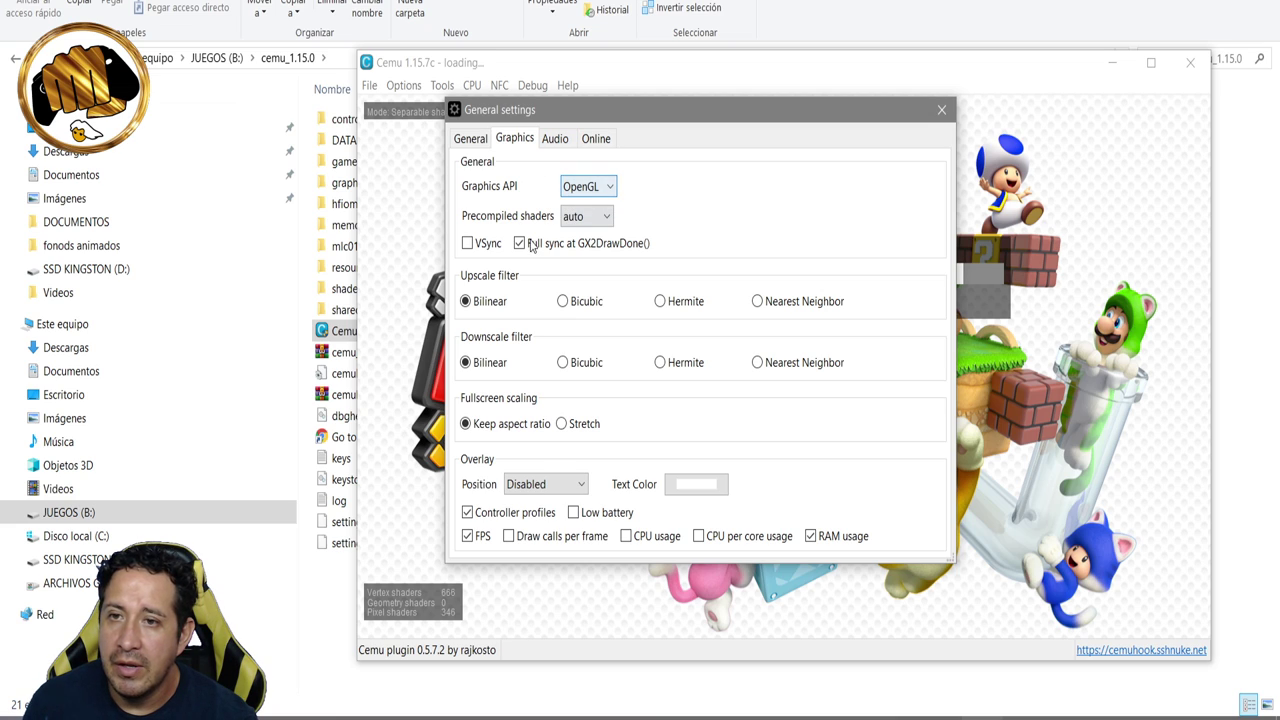
mouse_move(531, 255)
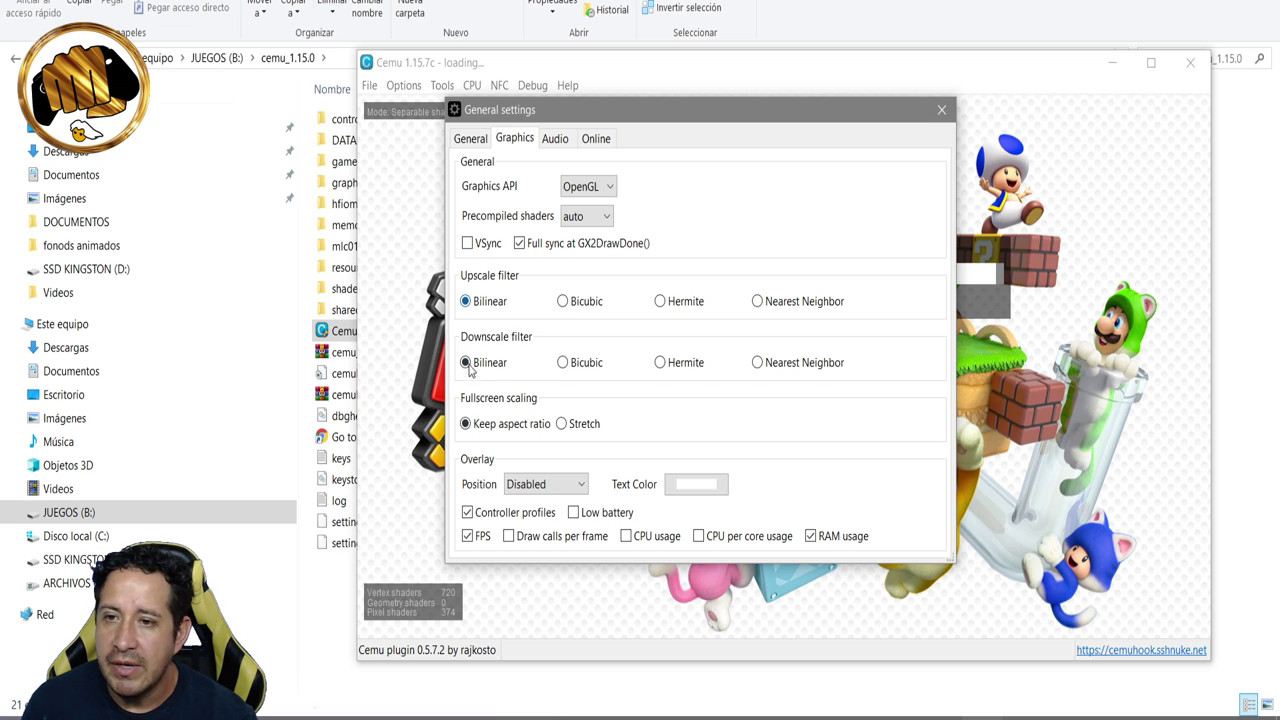
mouse_move(529, 430)
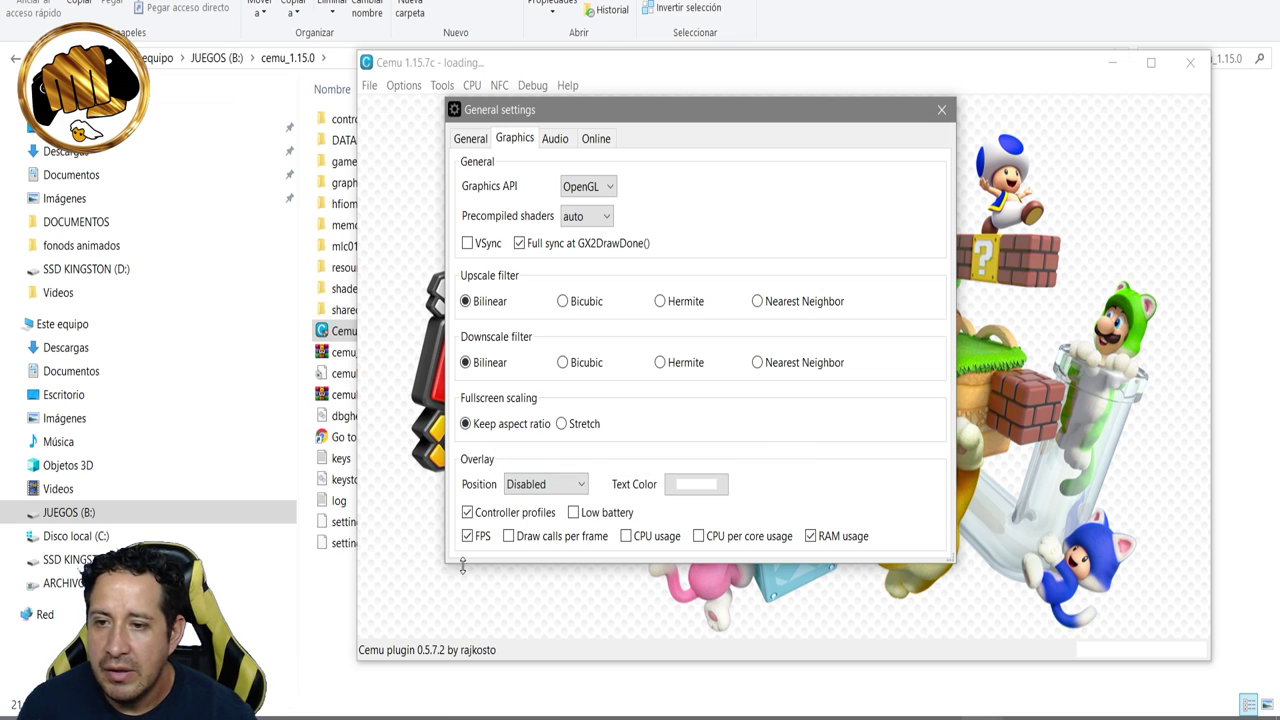
Step: Show the audio settings and allow the Wii U emulator through the Windows Defender firewall on private networks
left_click(555, 138)
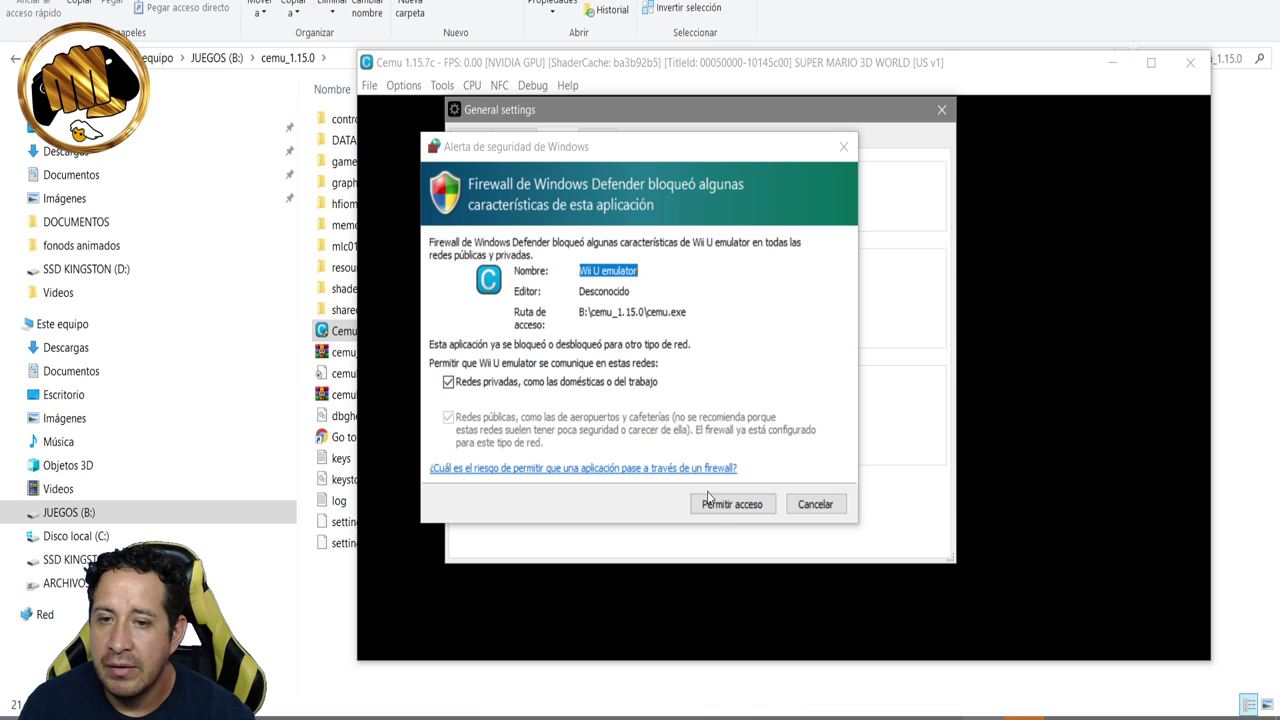
left_click(715, 506)
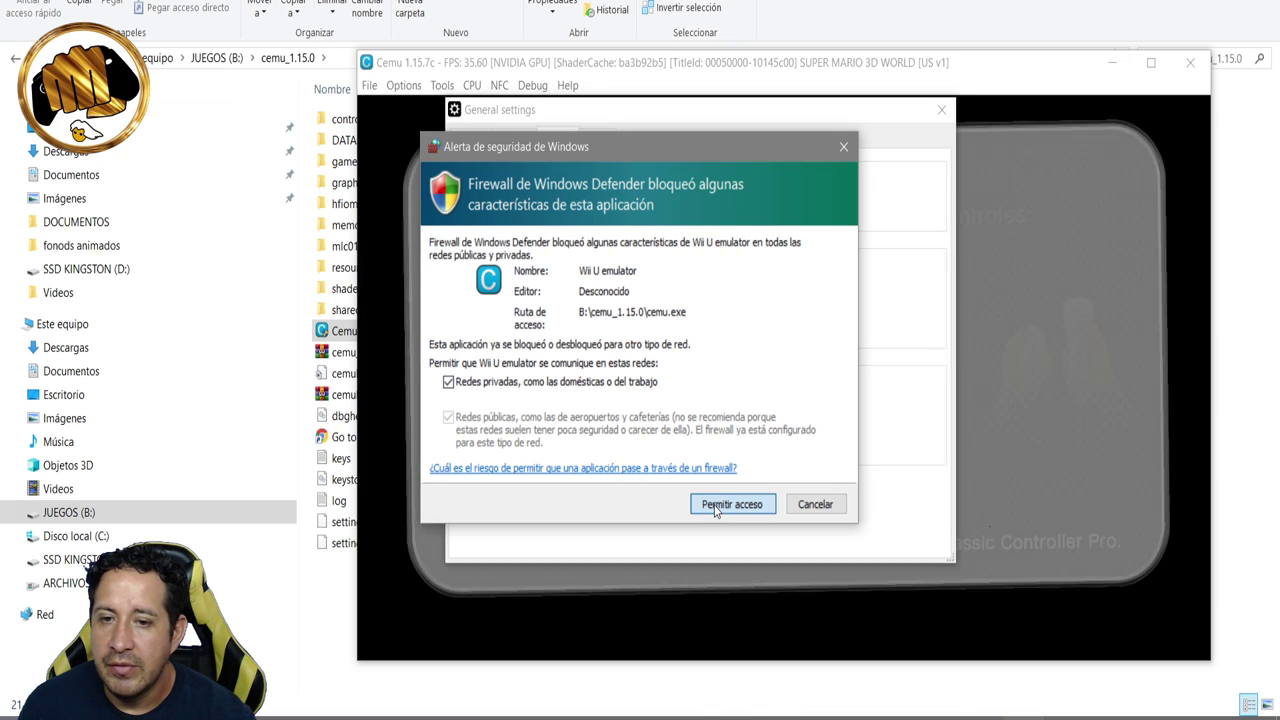
left_click(715, 506)
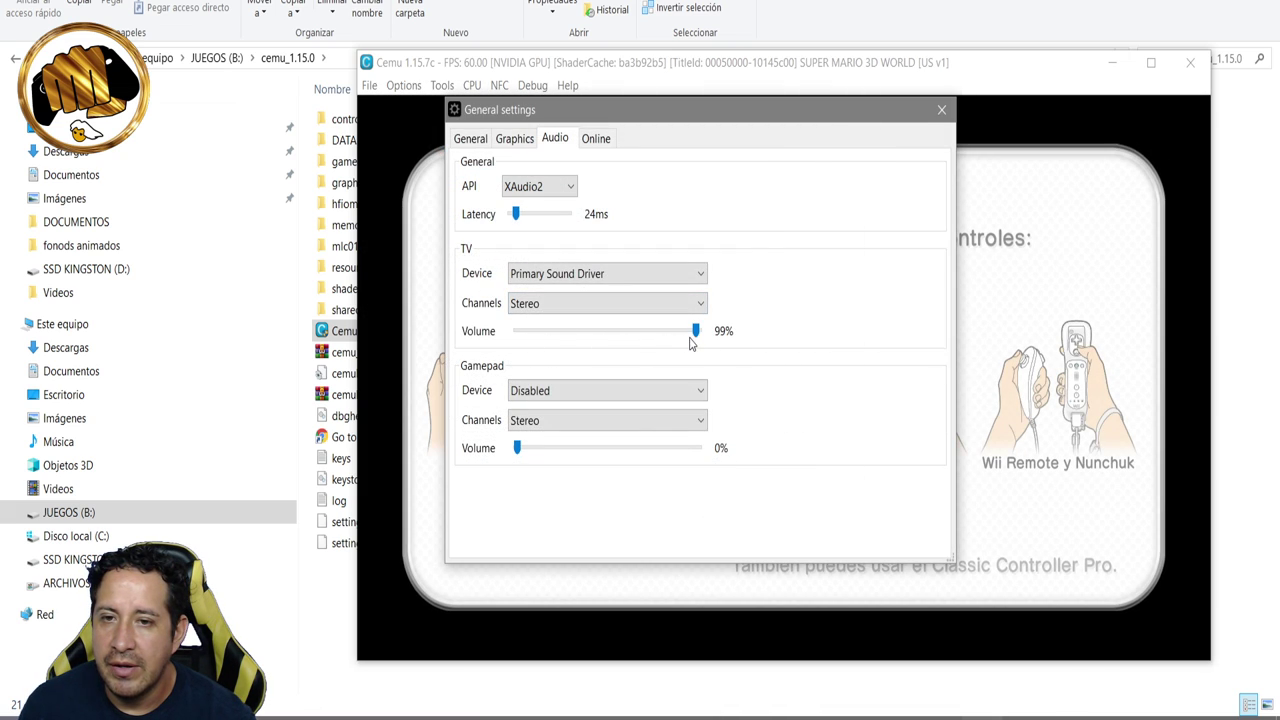
Step: Set the TV audio volume to 100%, check the online account settings, and close the general settings
left_click_drag(690, 343, 724, 340)
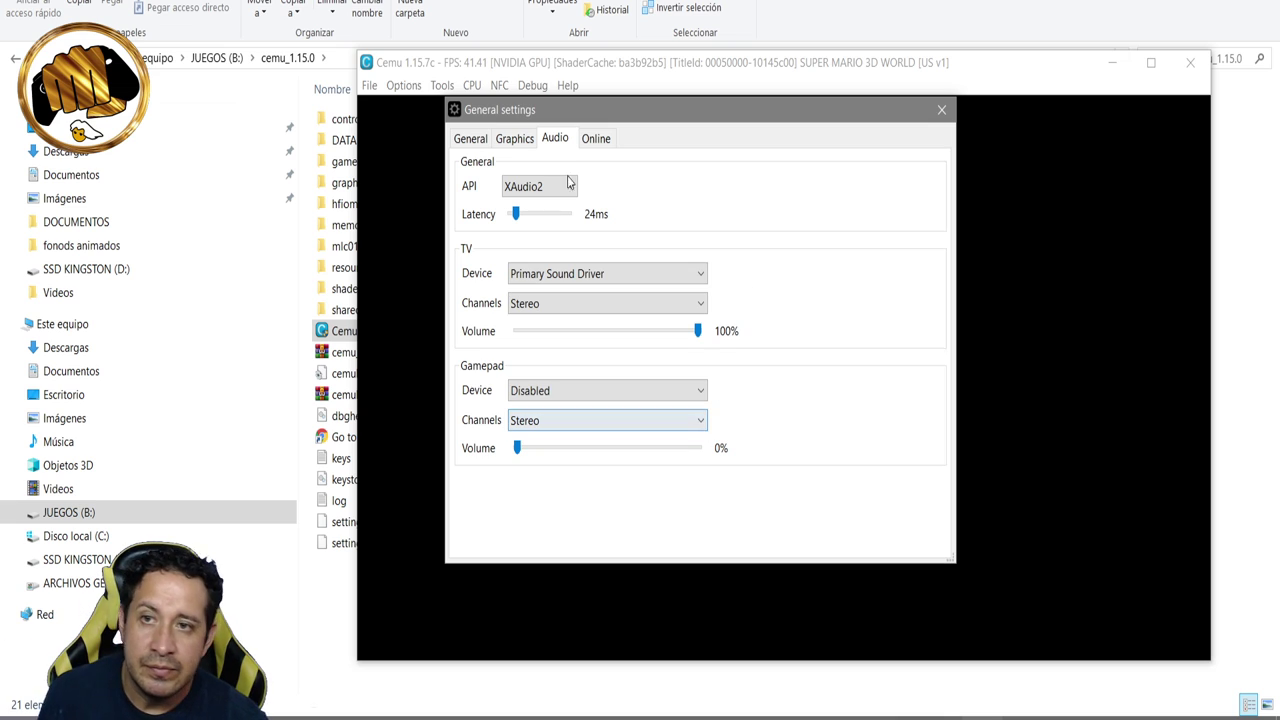
left_click(590, 143)
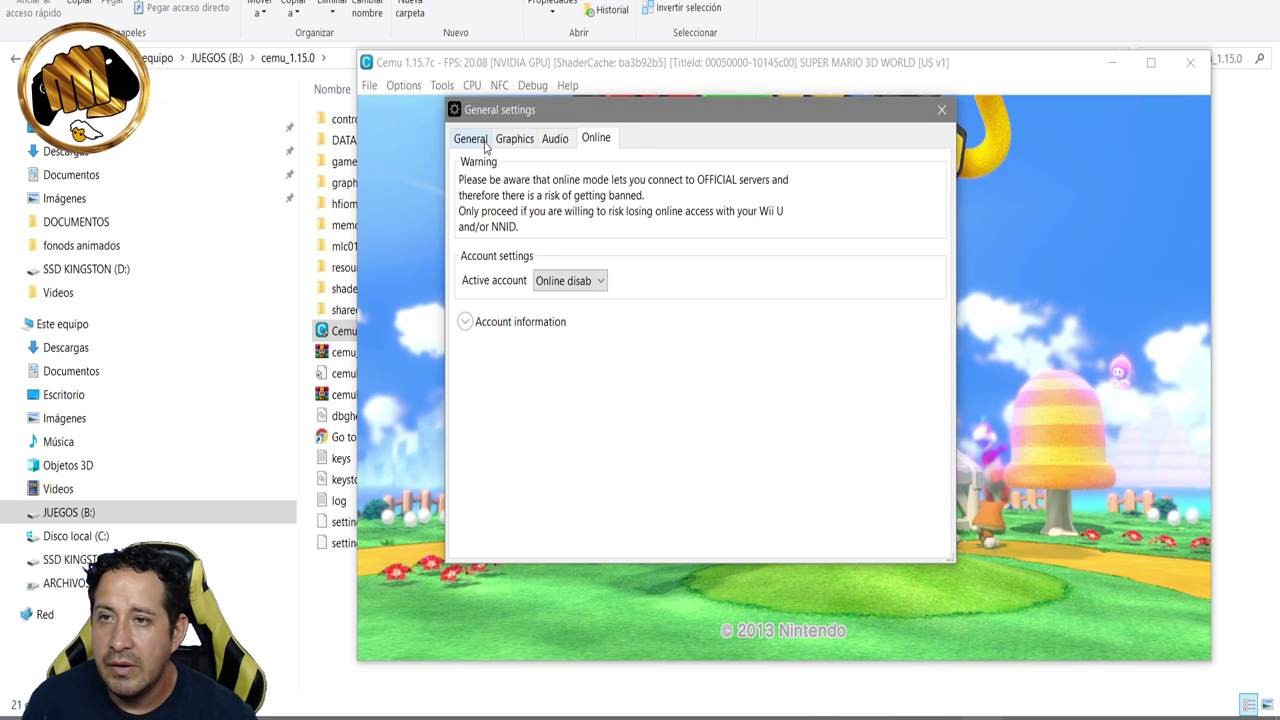
left_click(941, 110)
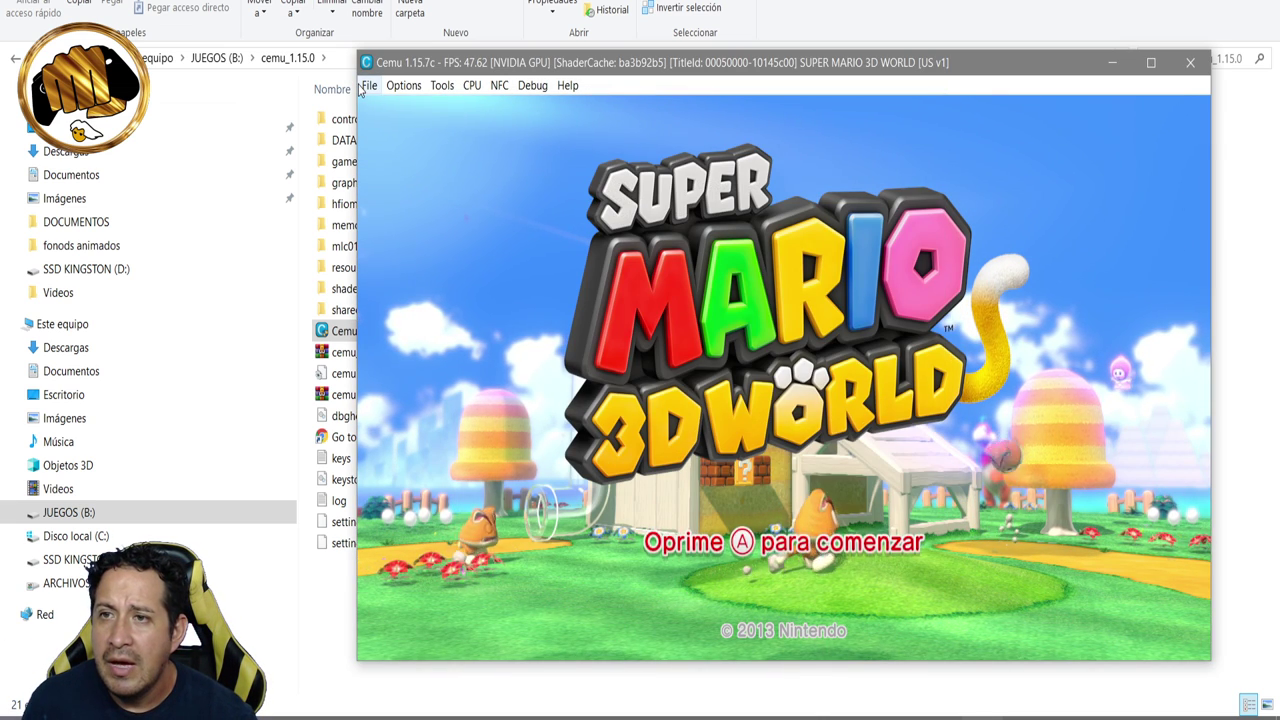
Step: Open the input settings and select the second saved profile for Controller 1
left_click(404, 86)
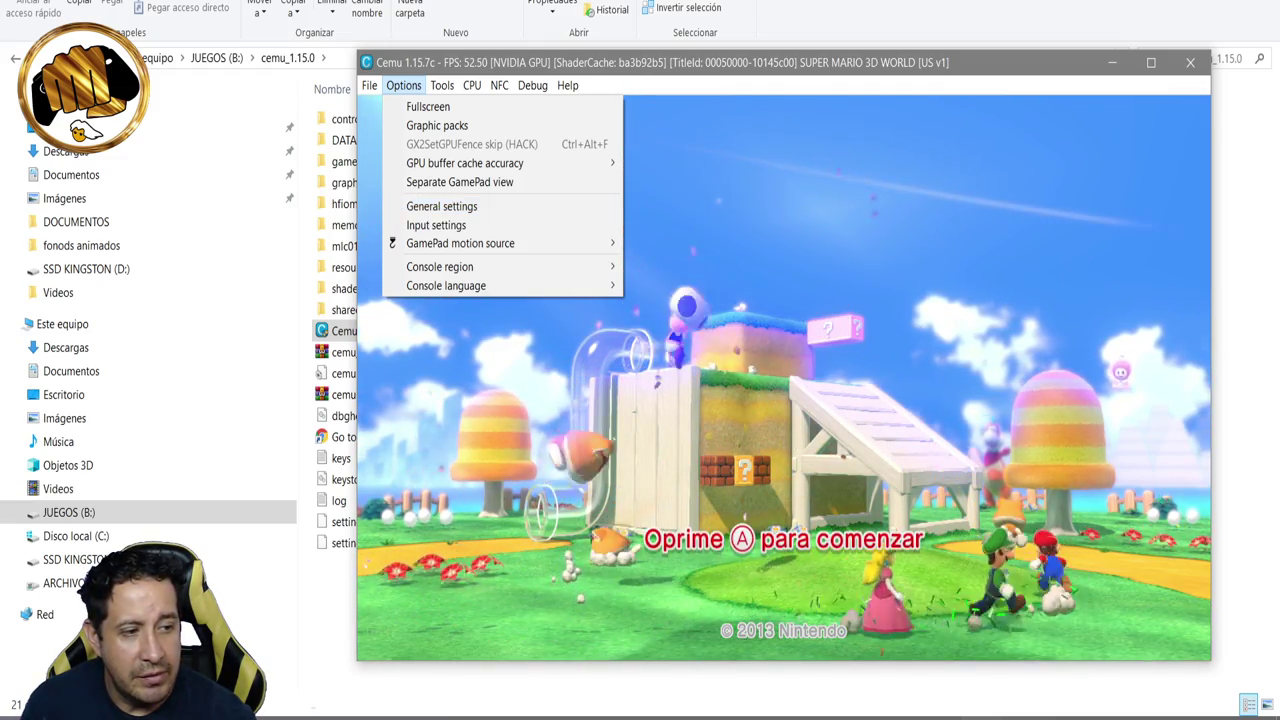
key("Escape")
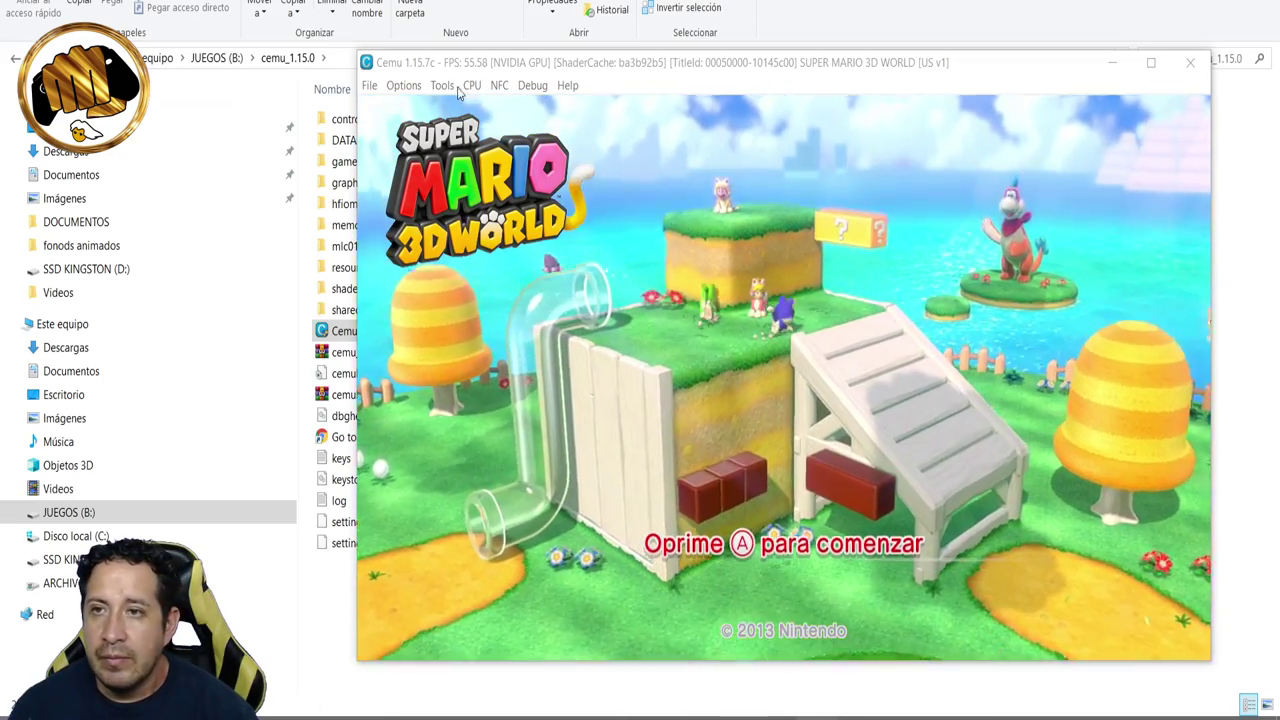
left_click(403, 85)
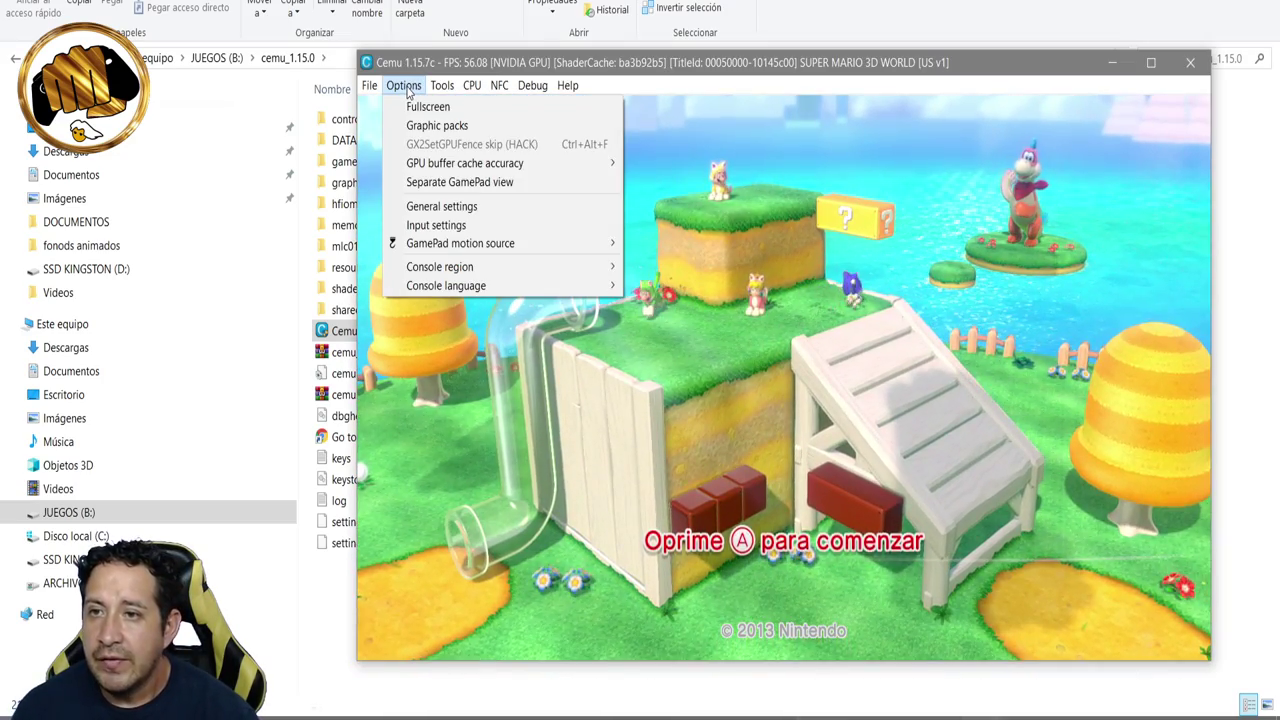
left_click(430, 226)
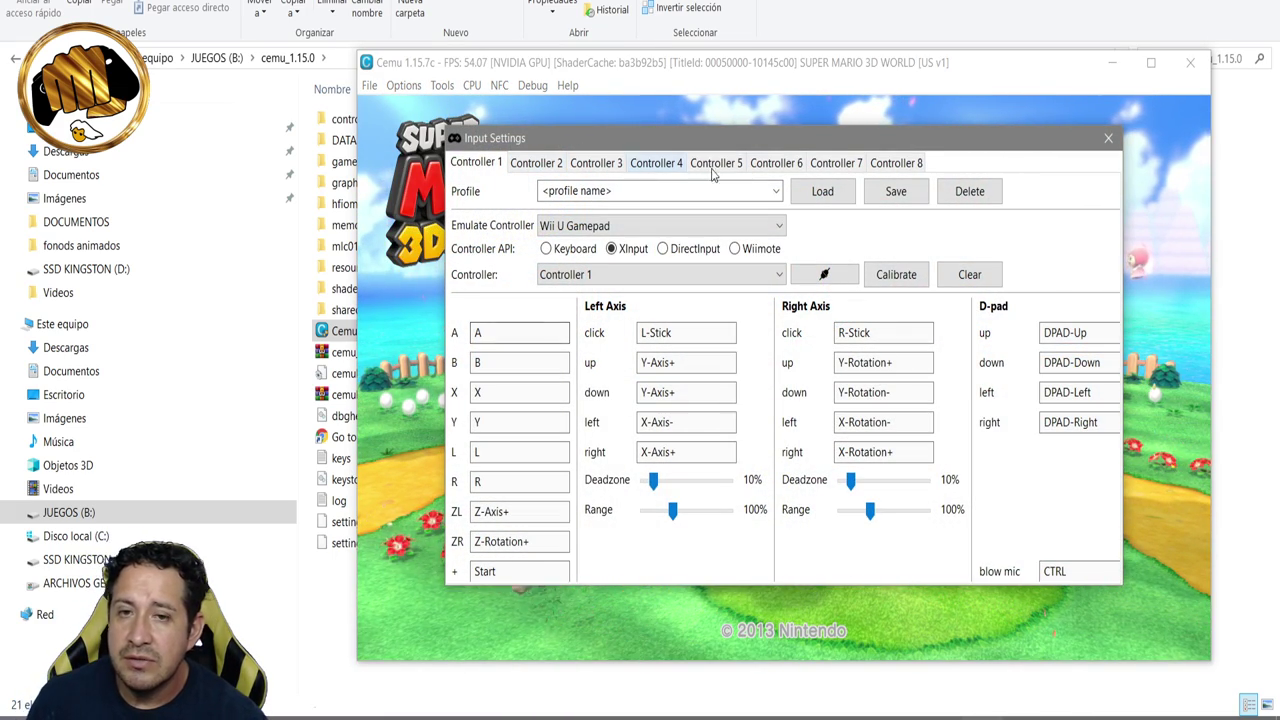
left_click(775, 191)
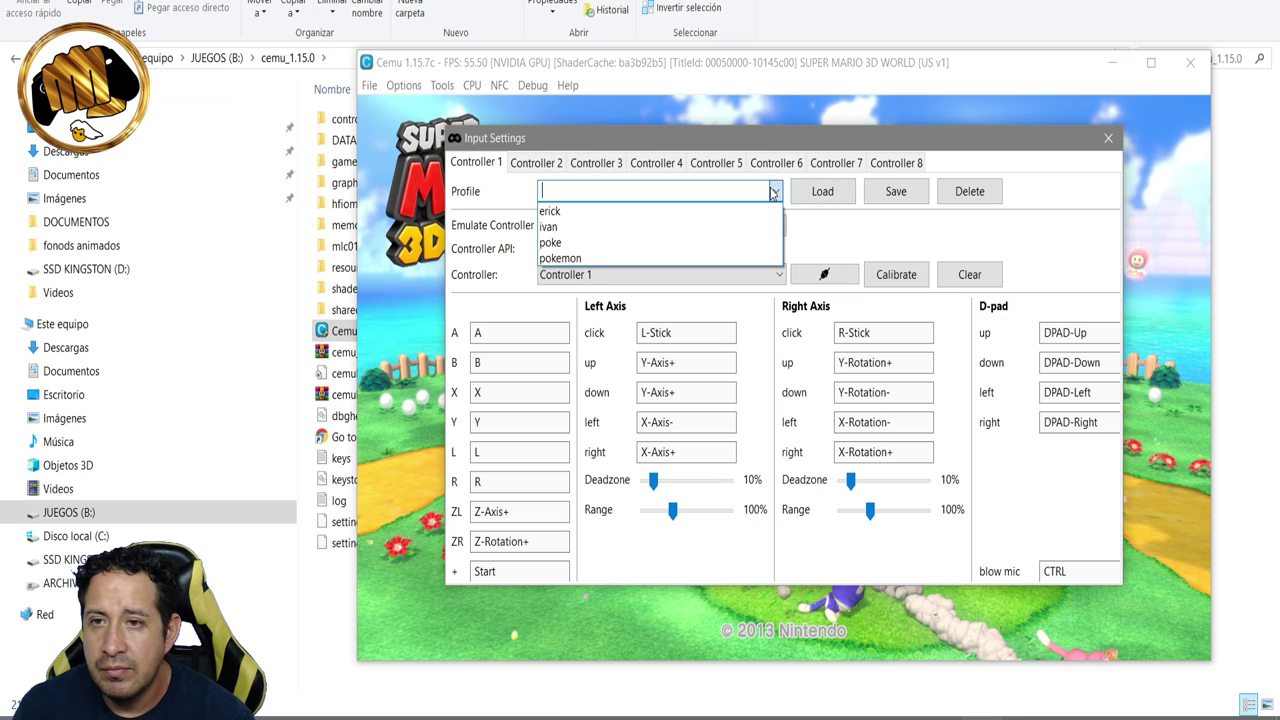
left_click(575, 229)
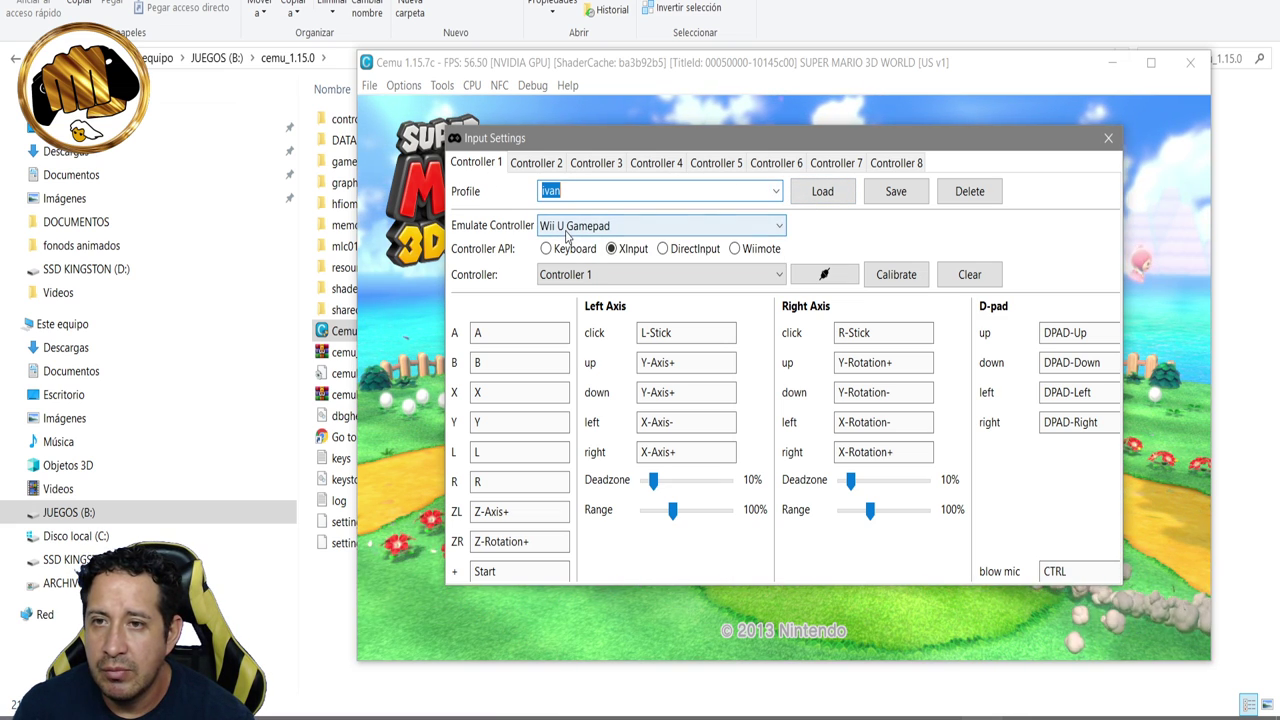
Step: Try emulating a Wii U Pro Controller in the Controller 1 slot and check the available controller devices
left_click(655, 229)
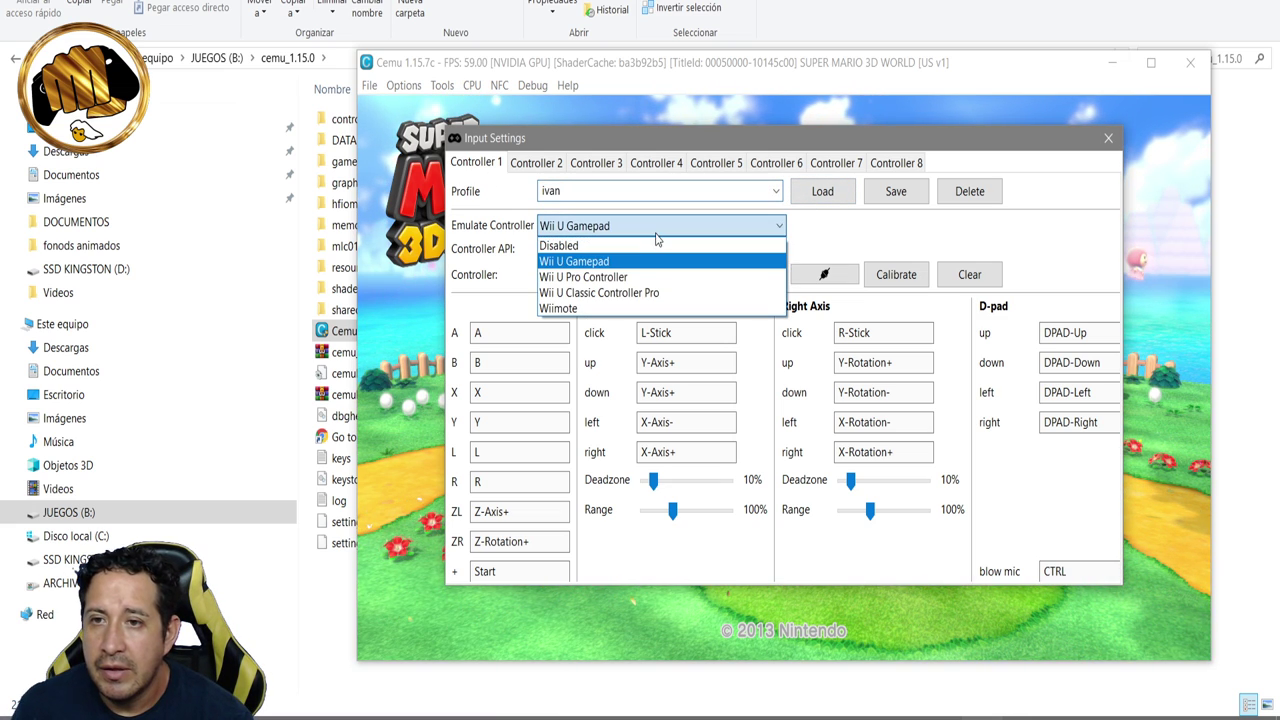
left_click(620, 278)
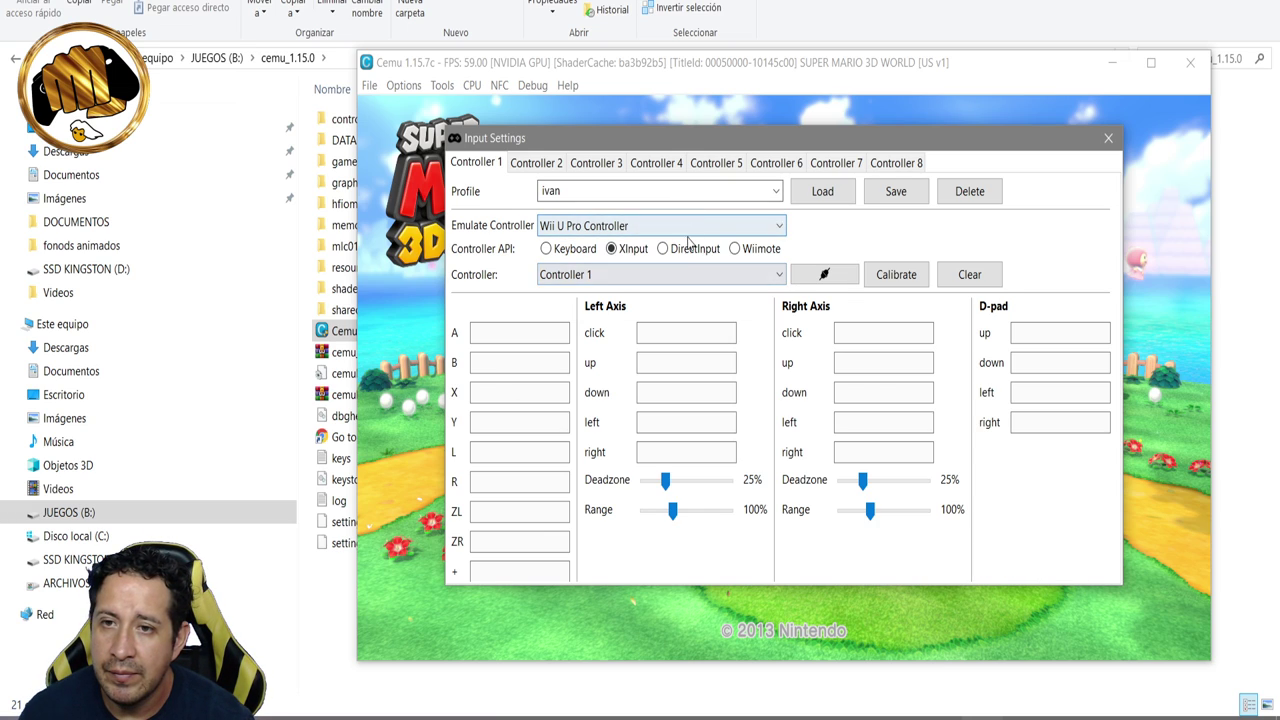
left_click(708, 276)
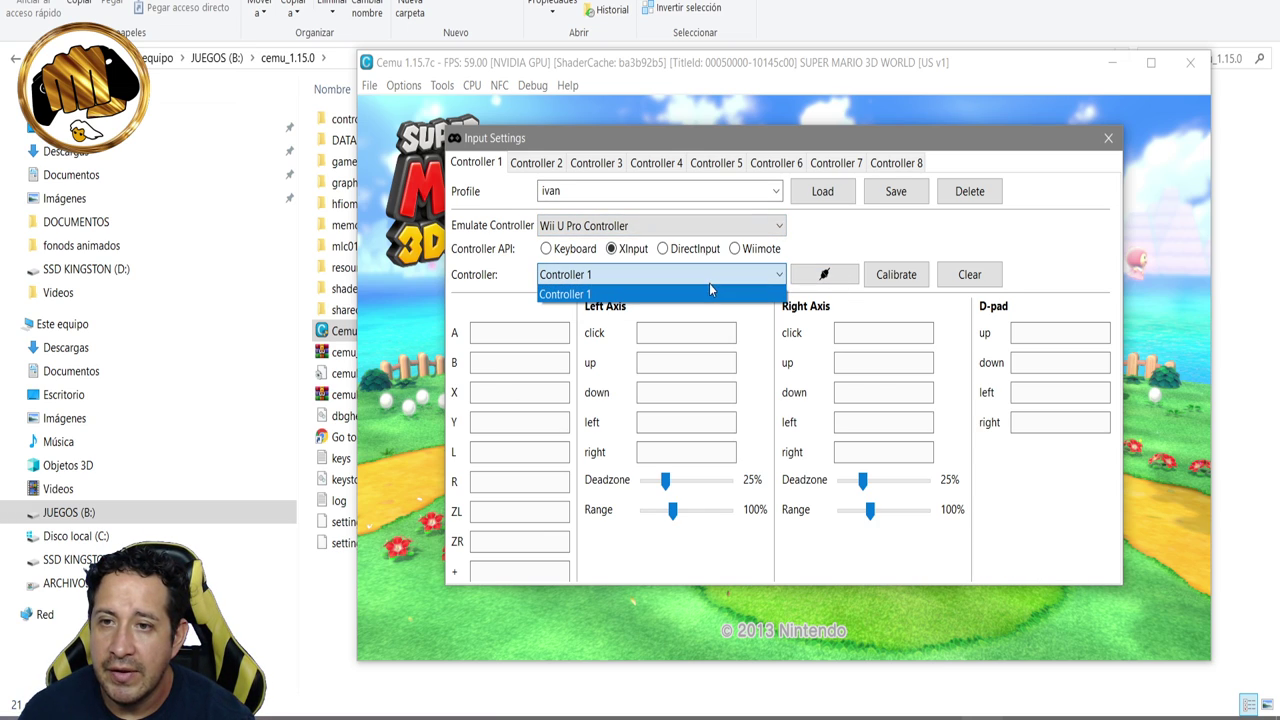
left_click(640, 297)
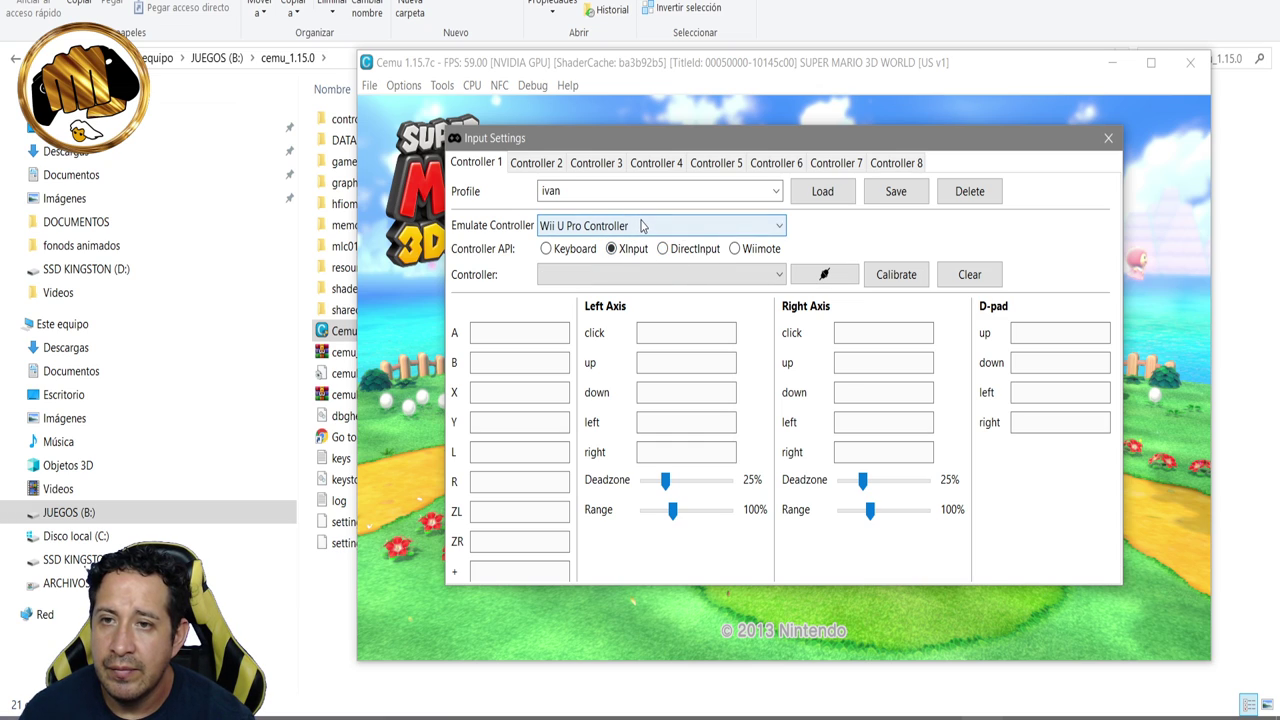
Step: Compare Wii U Gamepad and Wii U Pro Controller emulation, ending on Wii U Gamepad, and glance at the Controller 2 slot
left_click(643, 225)
left_click(621, 262)
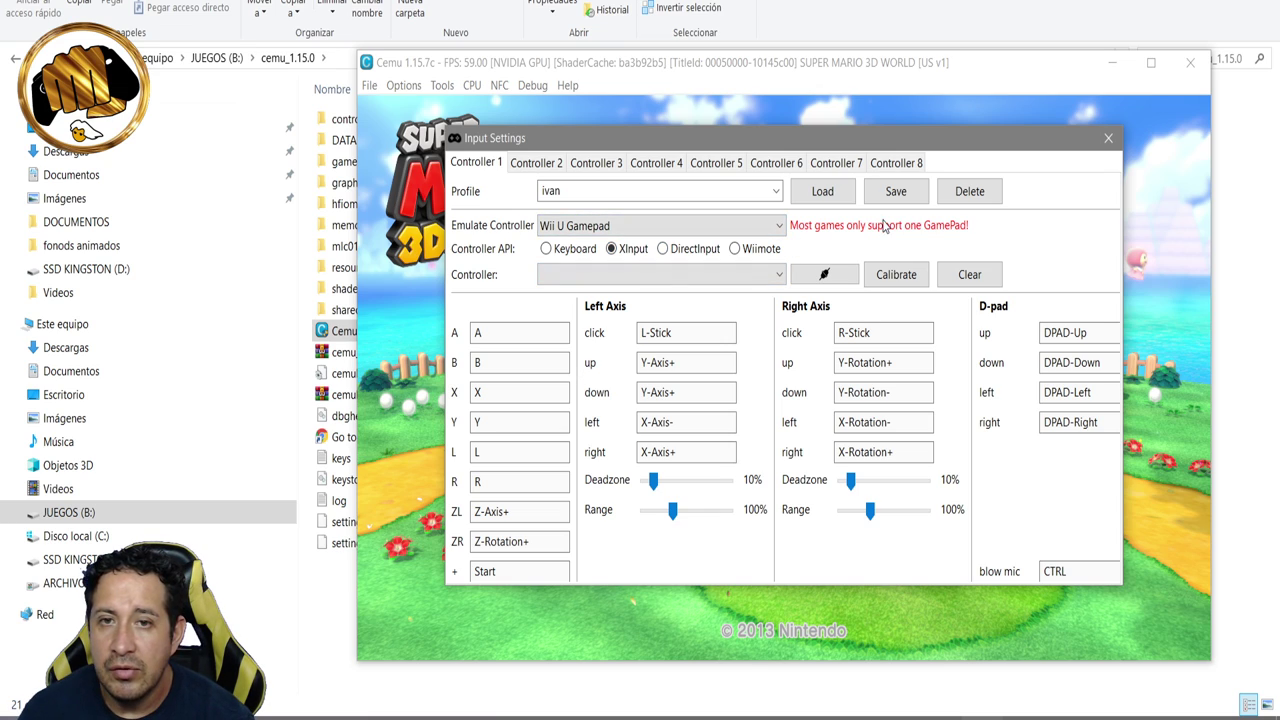
left_click(720, 228)
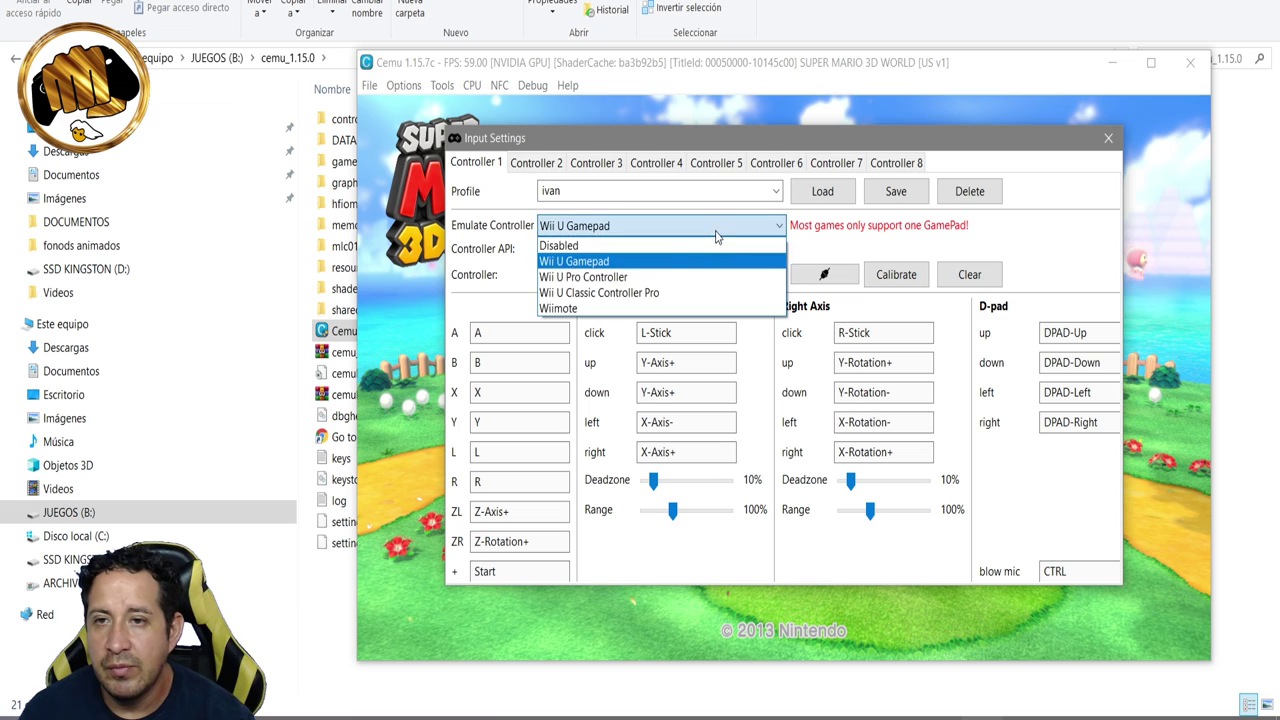
left_click(636, 275)
left_click(658, 226)
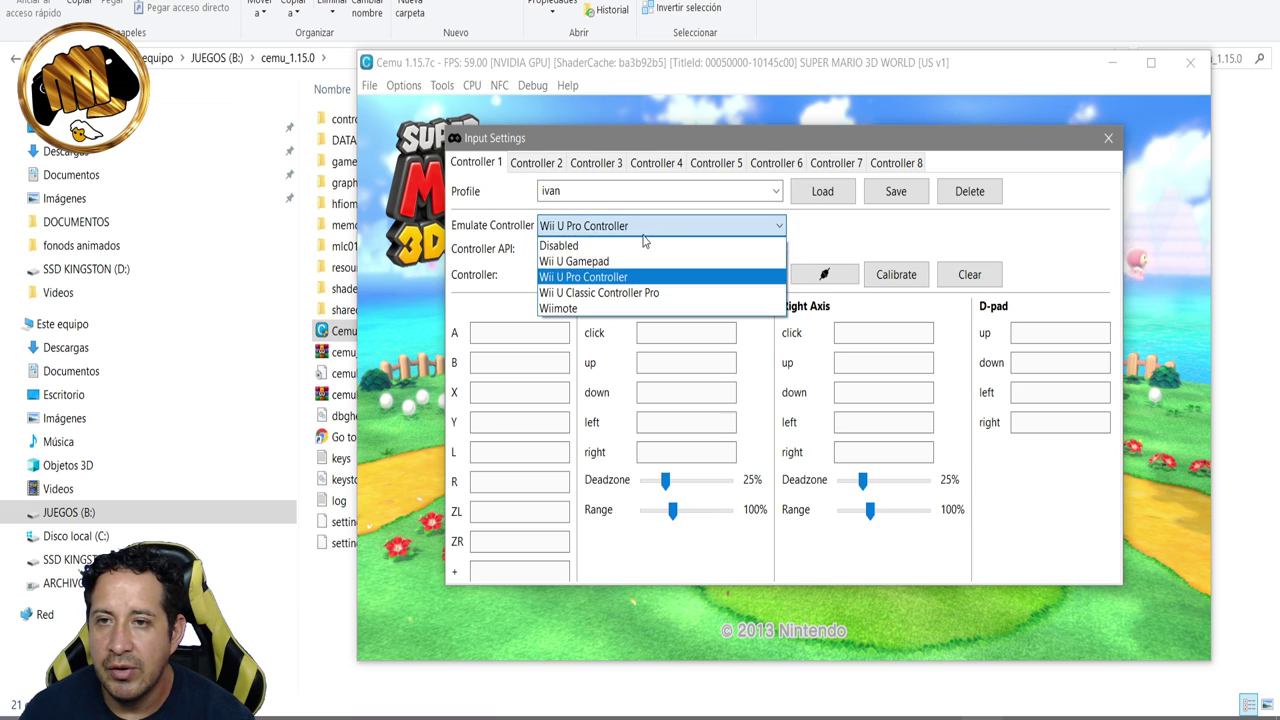
left_click(618, 262)
left_click(538, 167)
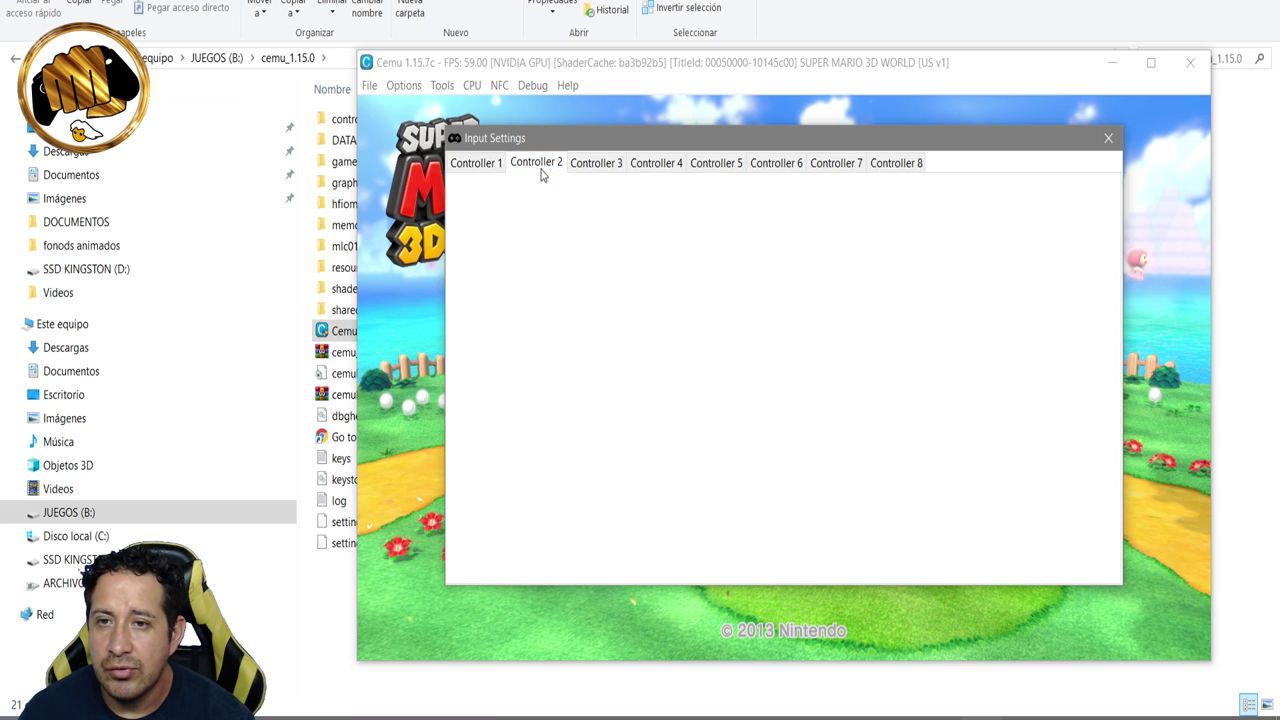
left_click(476, 163)
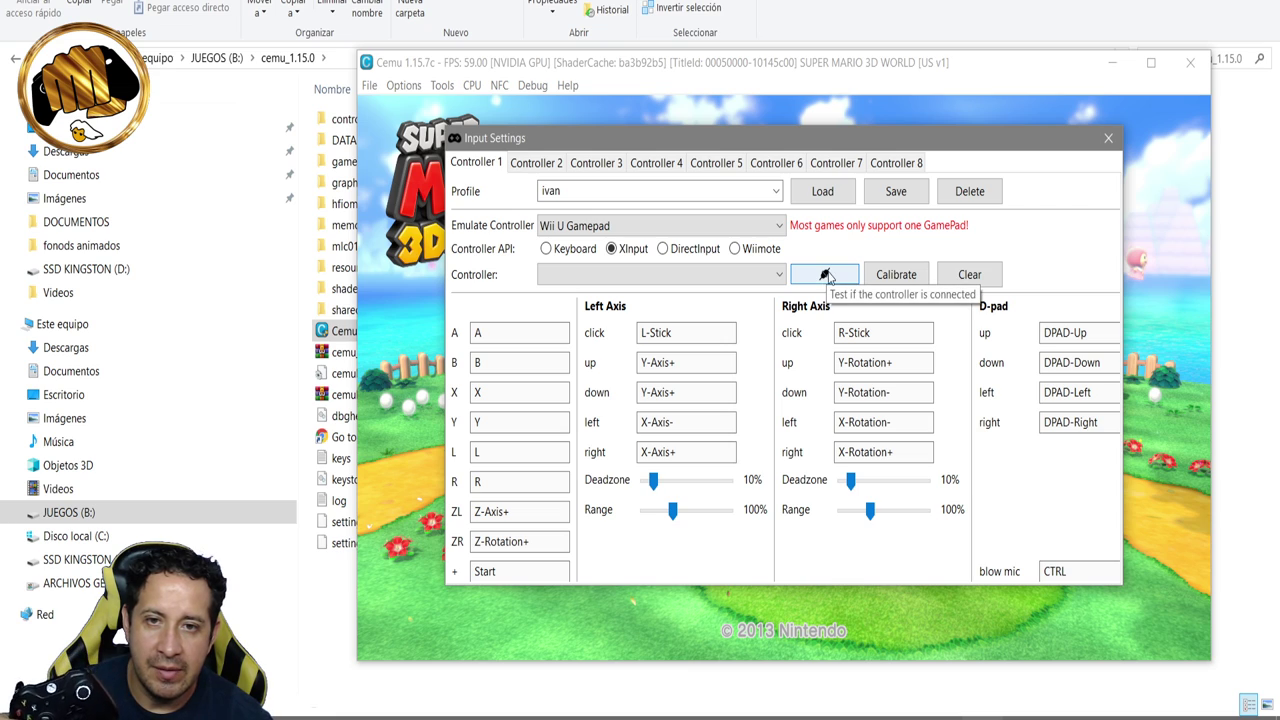
Step: Assign the Controller 1 device to the emulated Wii U Gamepad, load the selected profile, and close the input settings
left_click(729, 277)
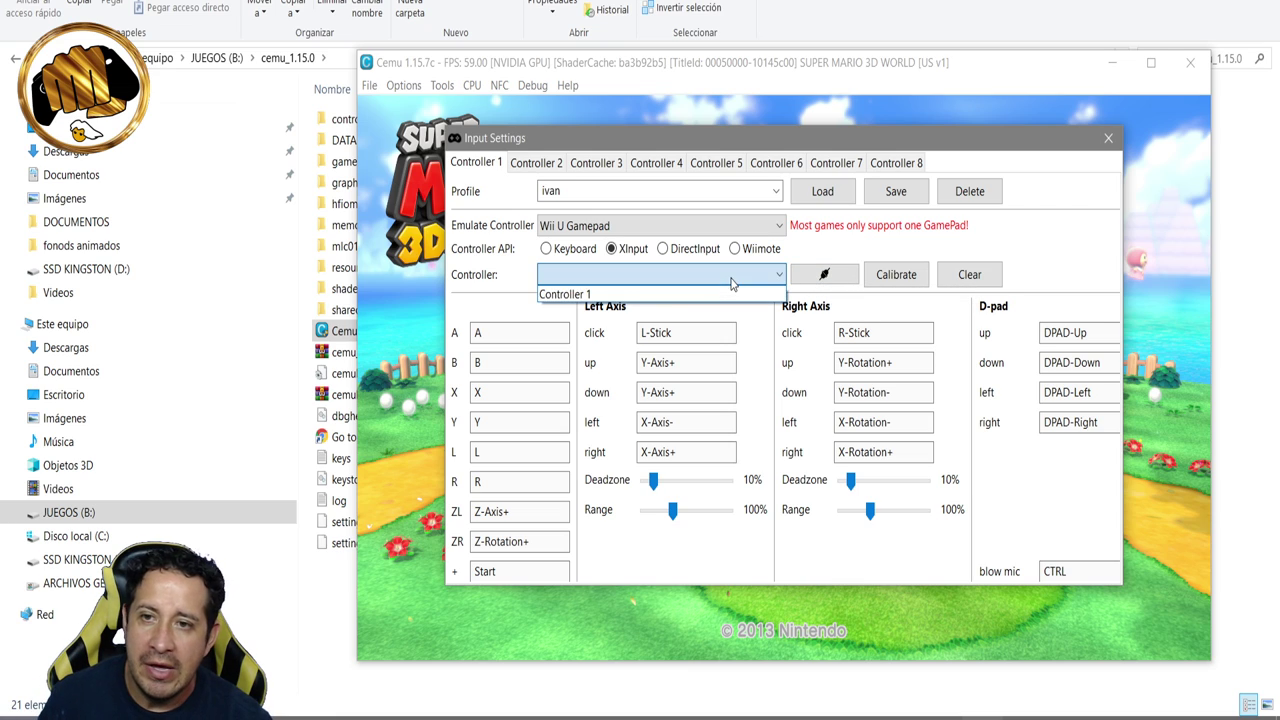
left_click(651, 290)
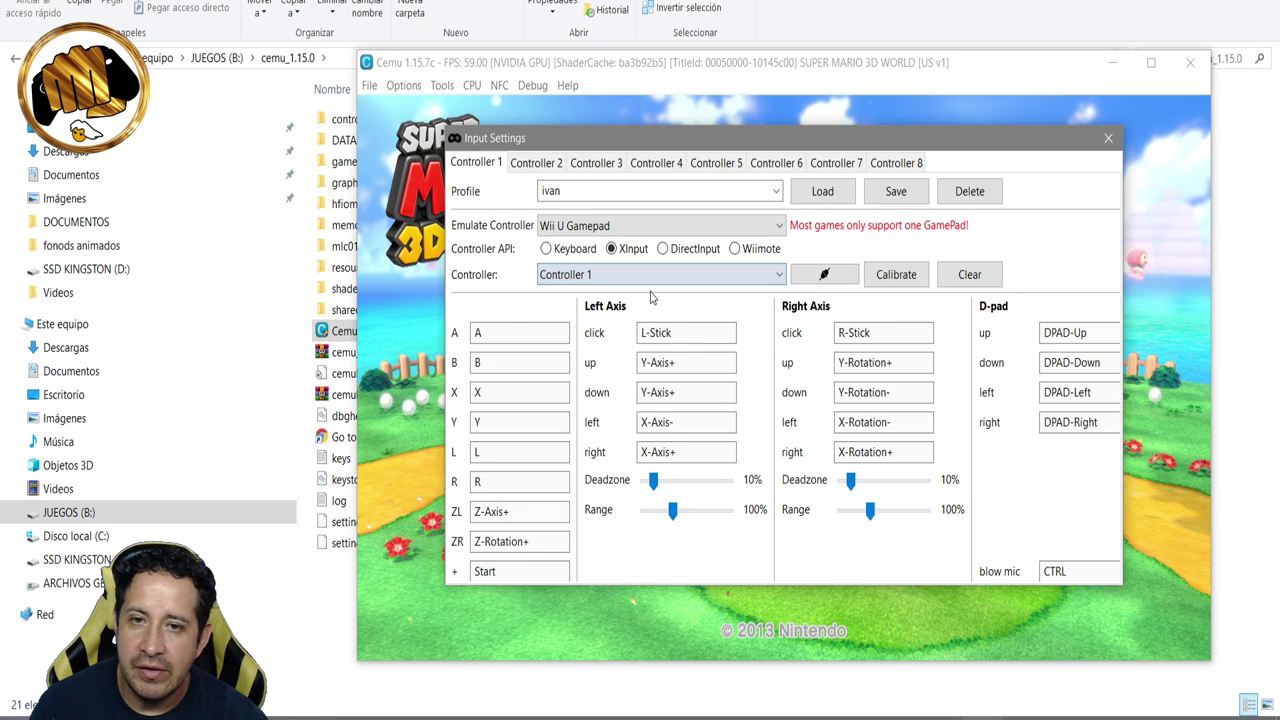
left_click(830, 195)
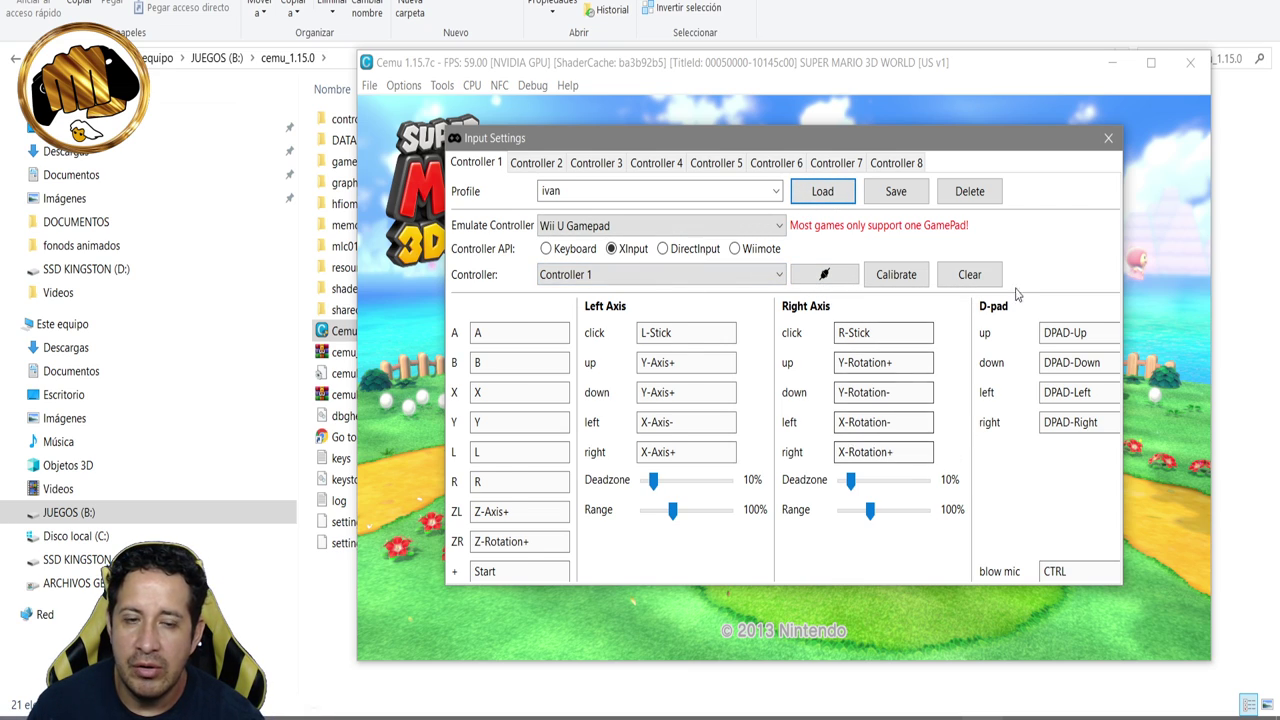
left_click(1108, 140)
Step: Review the available console region and console language options for the emulated console
left_click(401, 87)
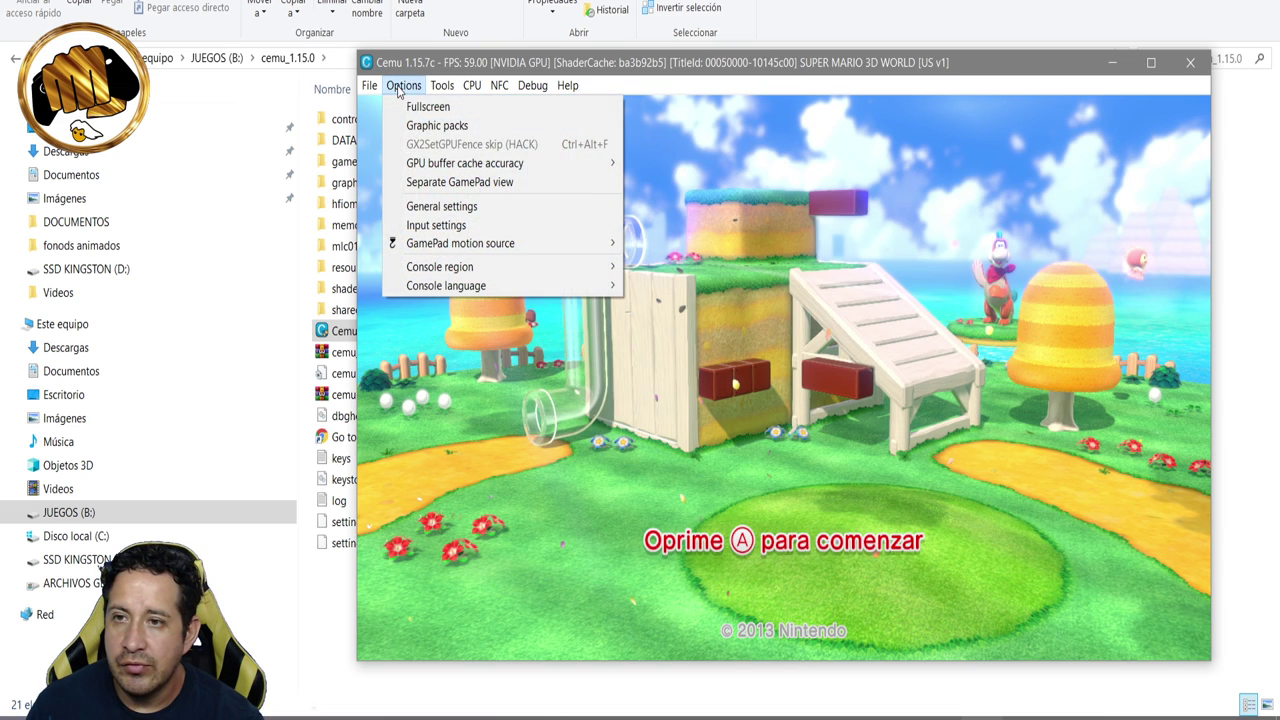
mouse_move(433, 250)
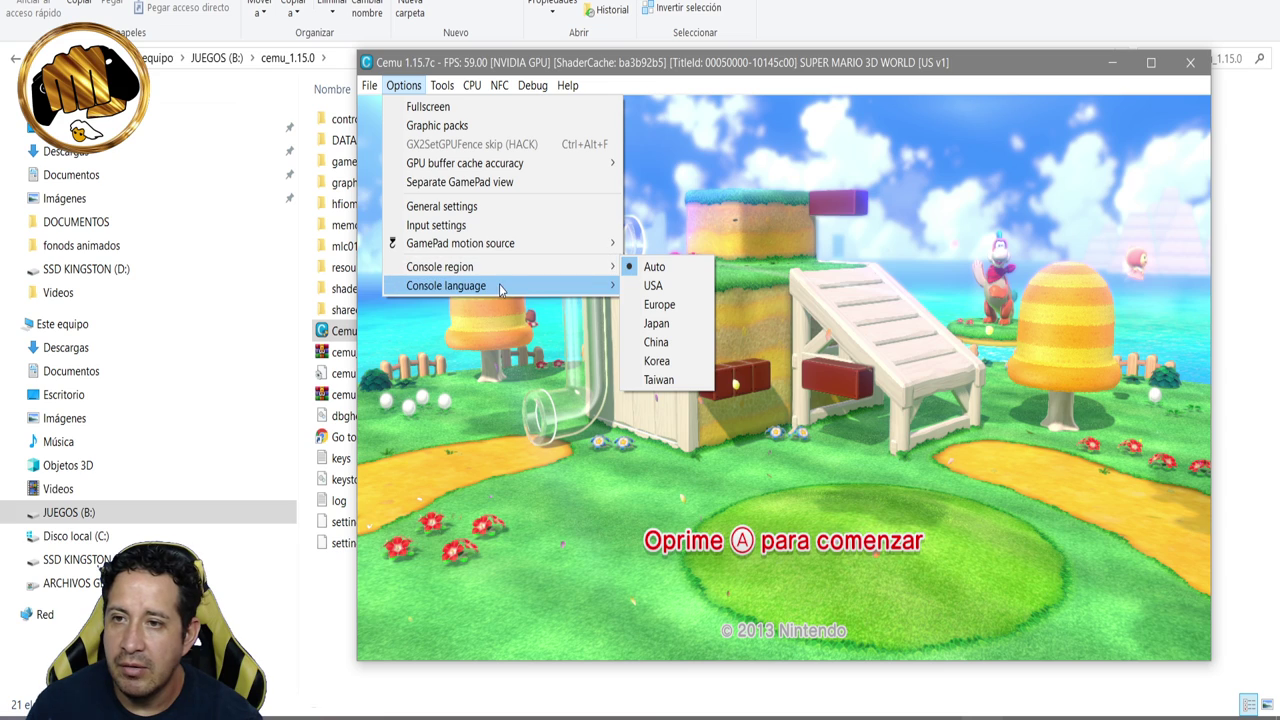
mouse_move(496, 290)
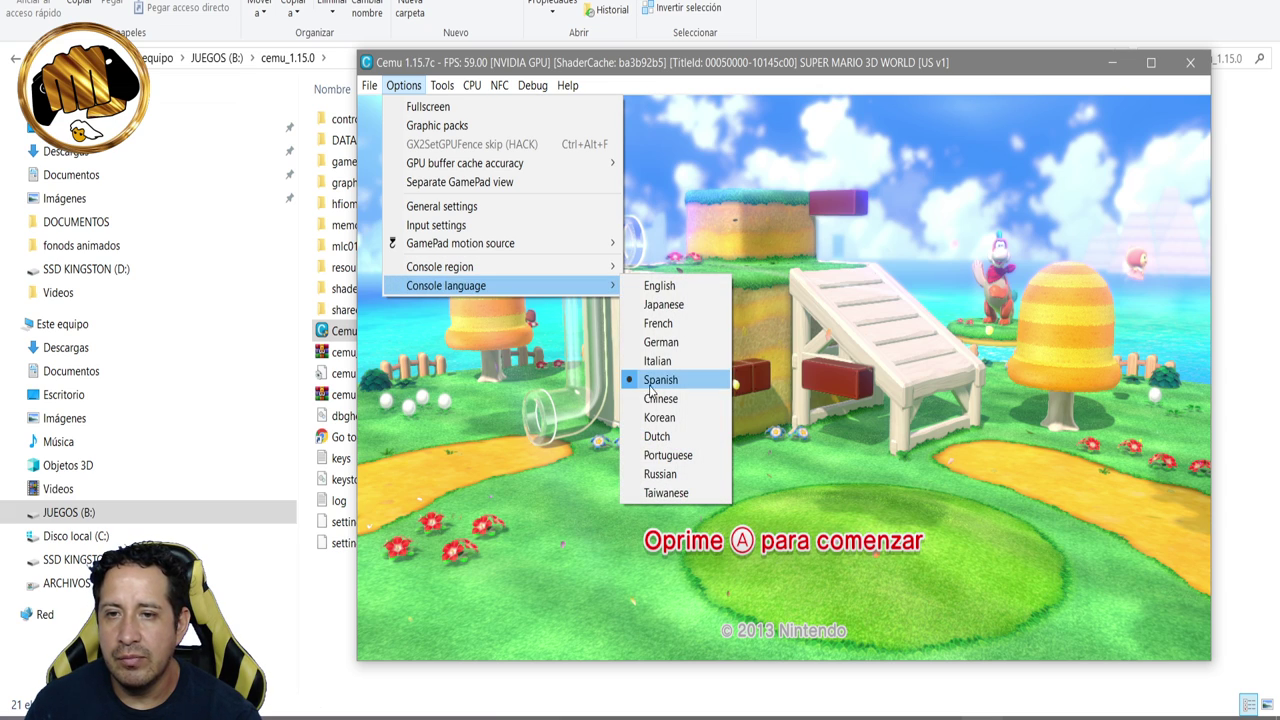
Step: Look through the emulator's CPU mode and affinity options and its debug dump and timer options
left_click(443, 87)
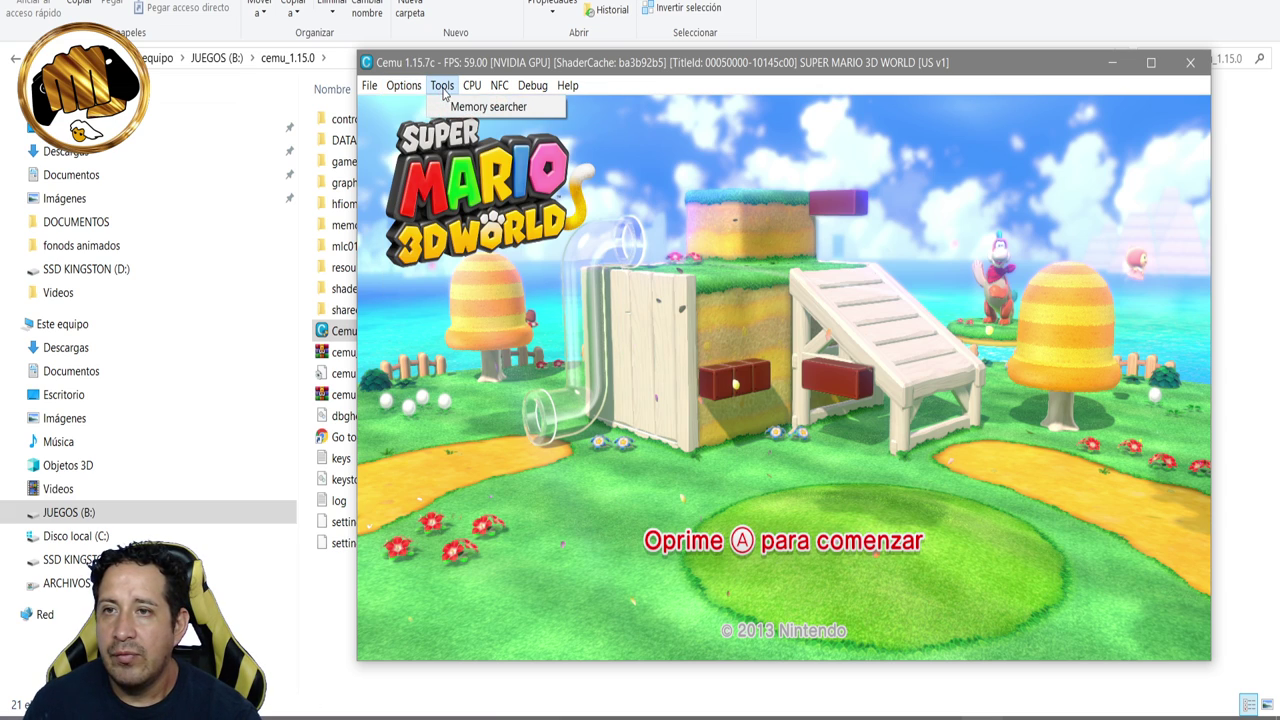
mouse_move(472, 86)
mouse_move(496, 106)
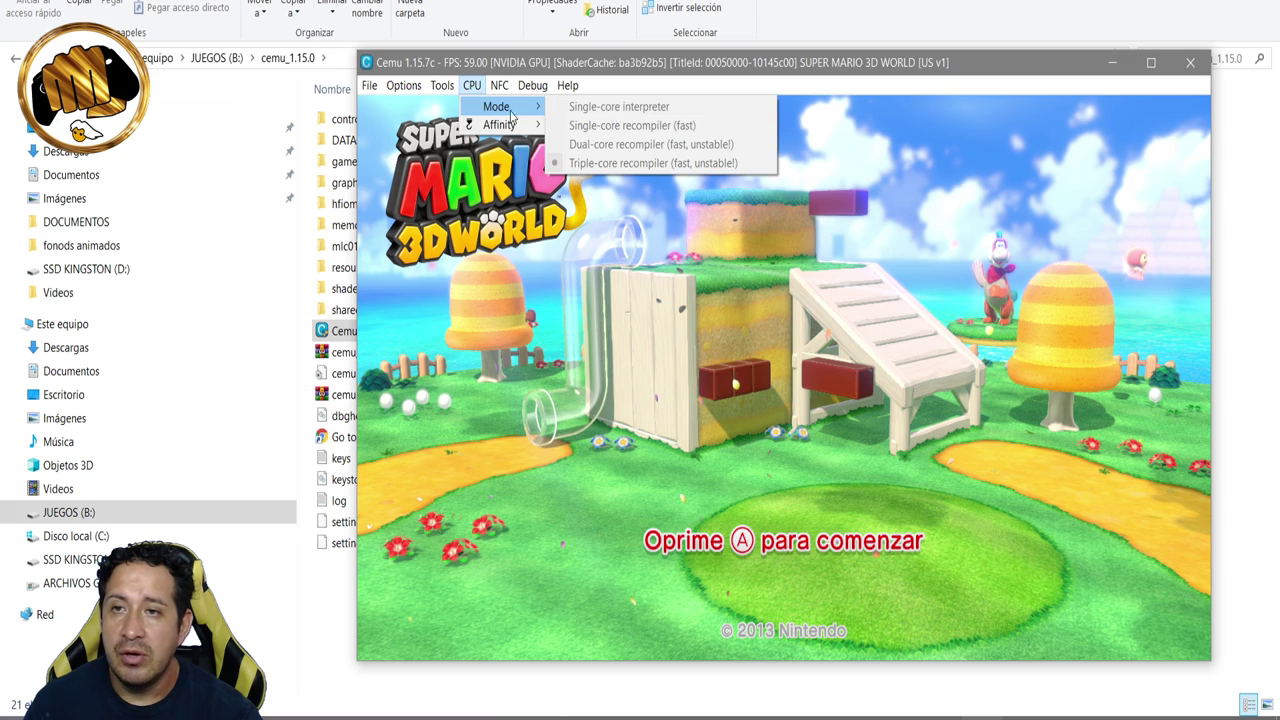
mouse_move(502, 128)
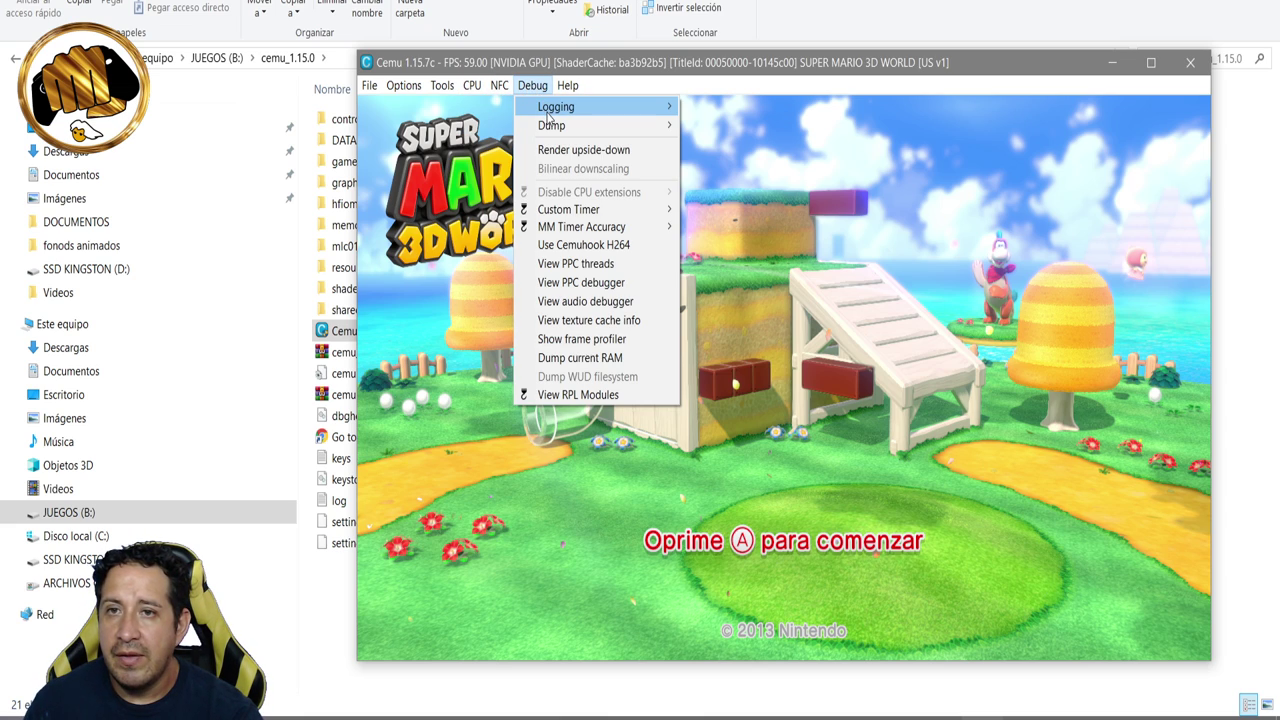
mouse_move(551, 128)
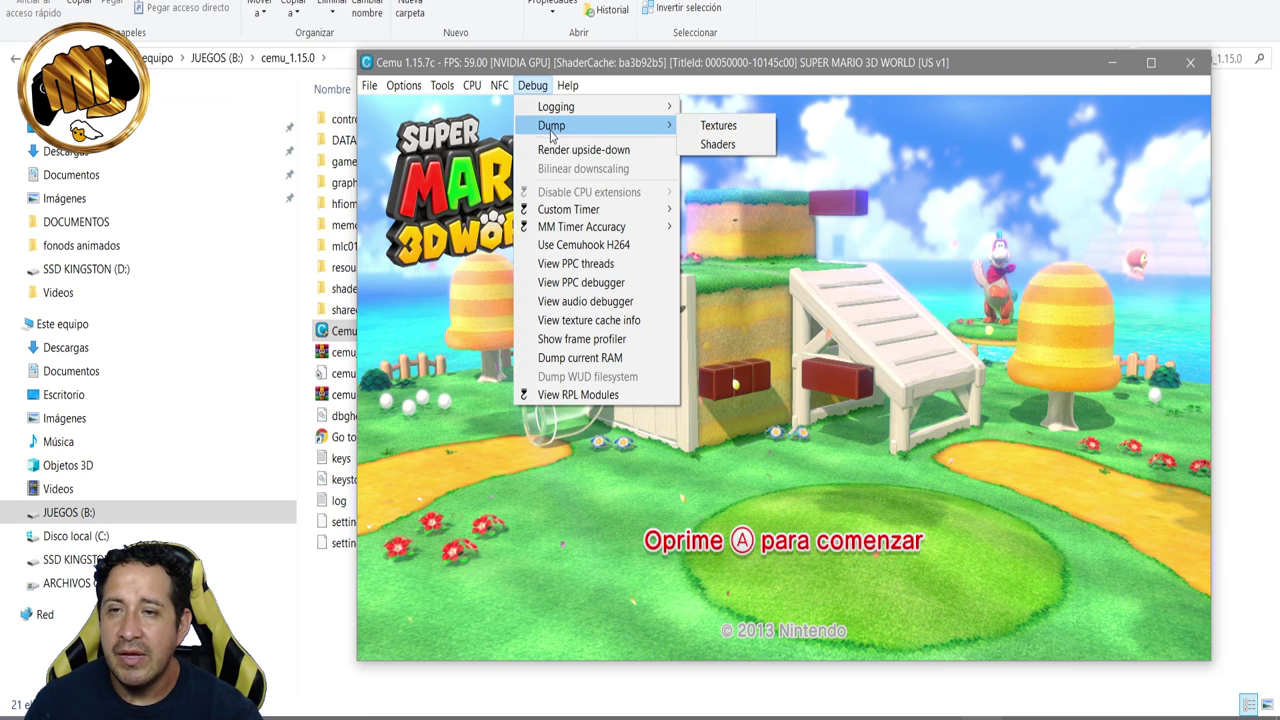
mouse_move(565, 216)
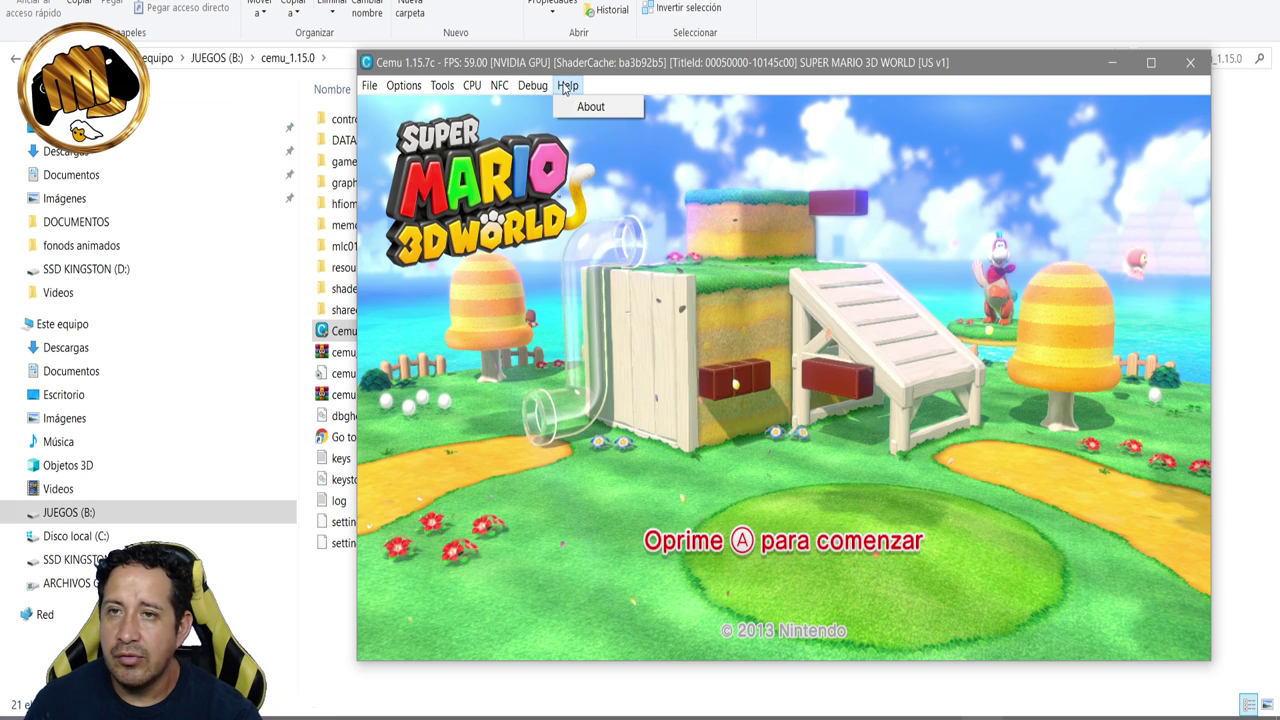
Step: Move the emulator window and try showing the game in fullscreen, returning to the windowed view
left_click_drag(1062, 78, 1033, 43)
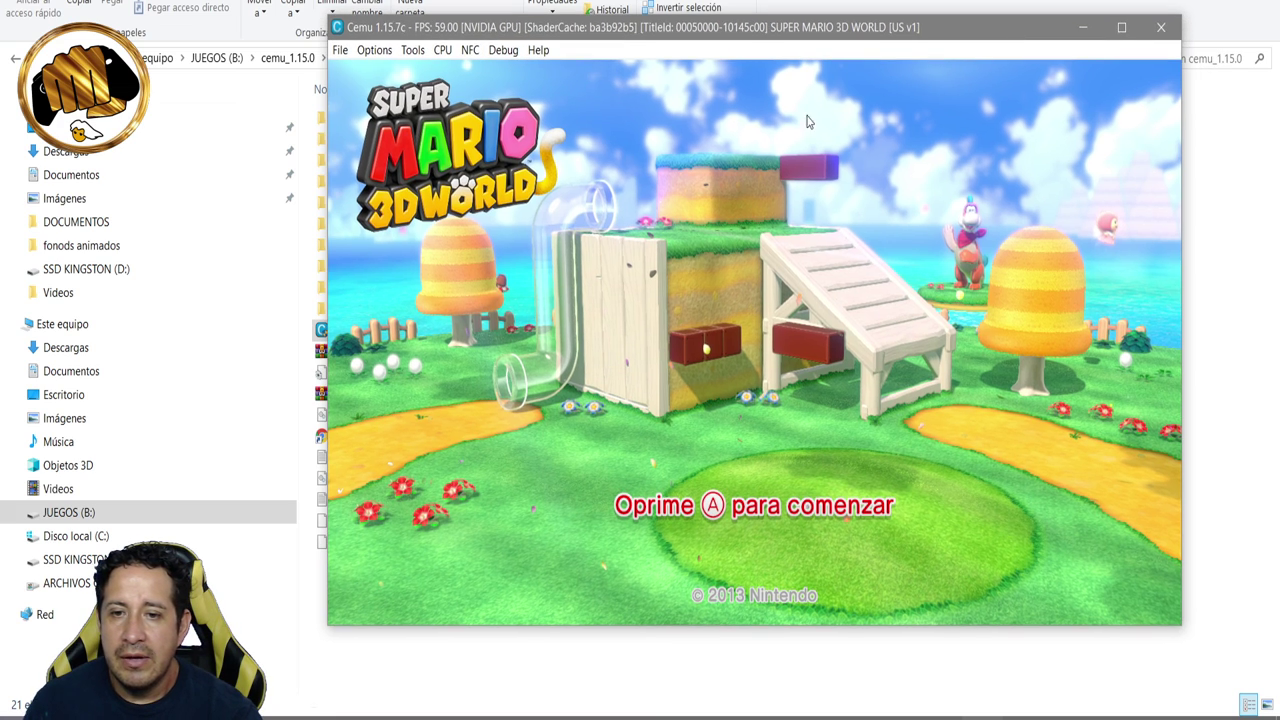
left_click(373, 50)
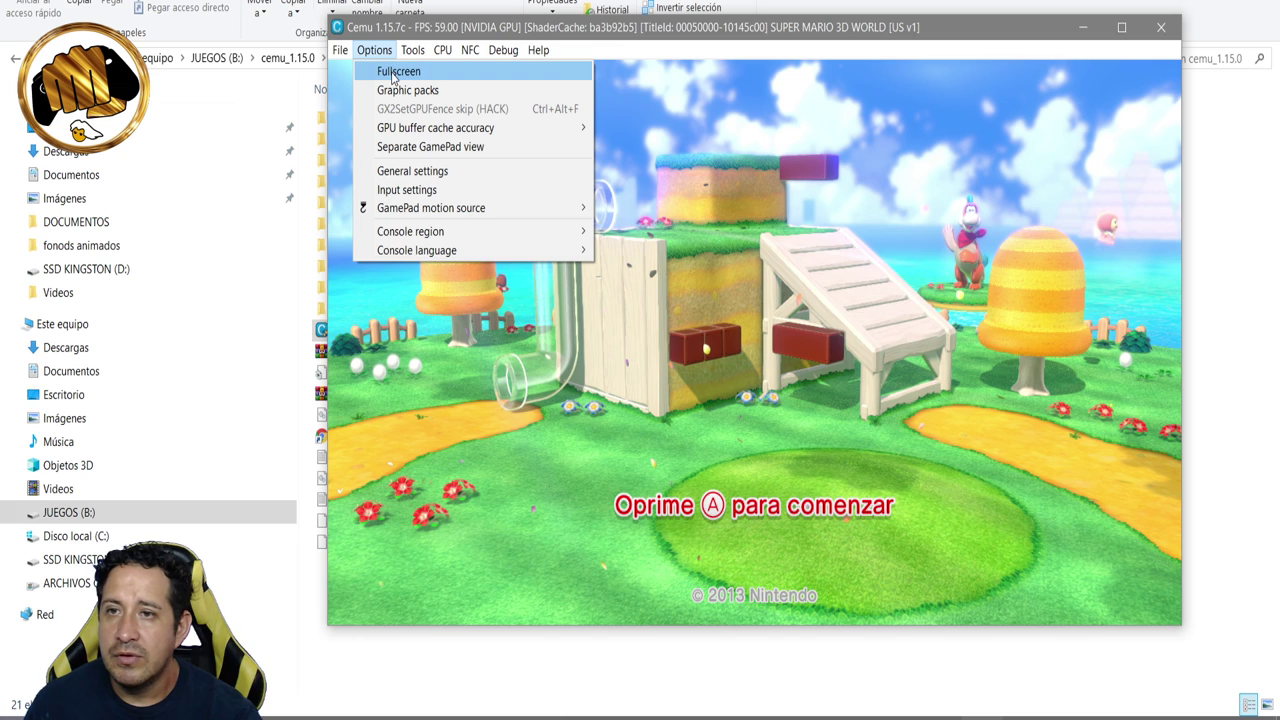
left_click(391, 70)
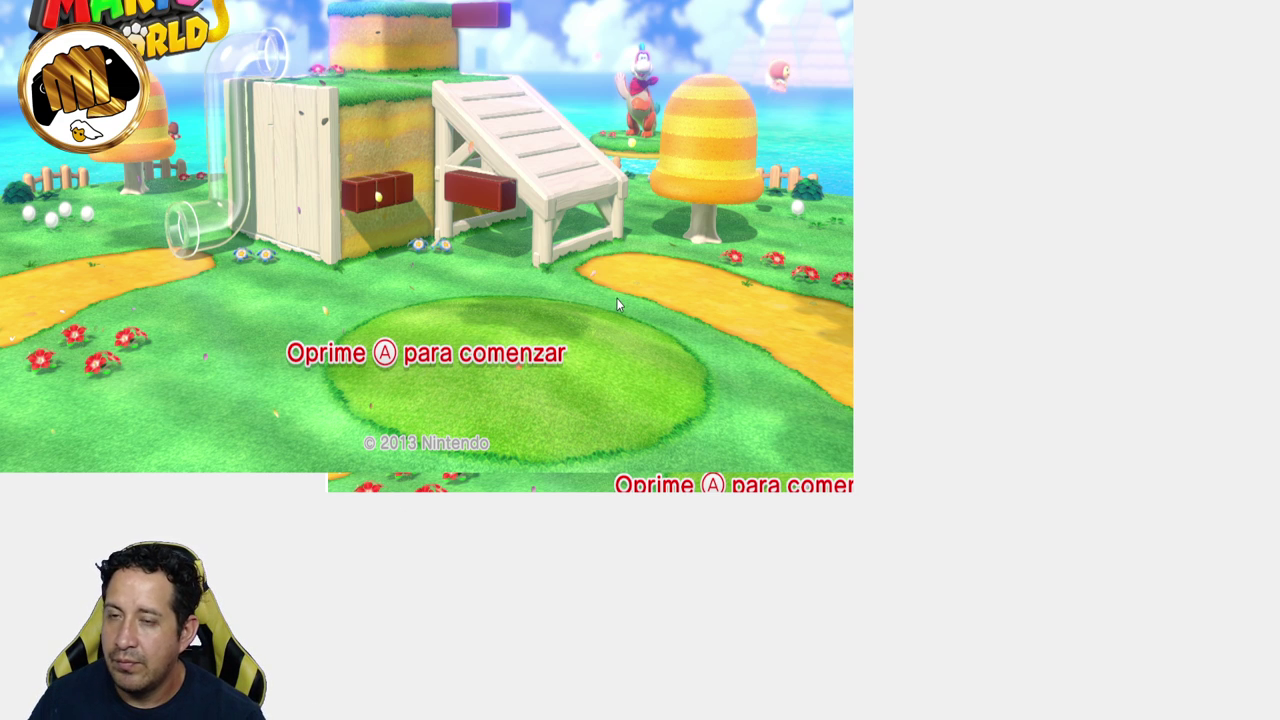
key("Escape")
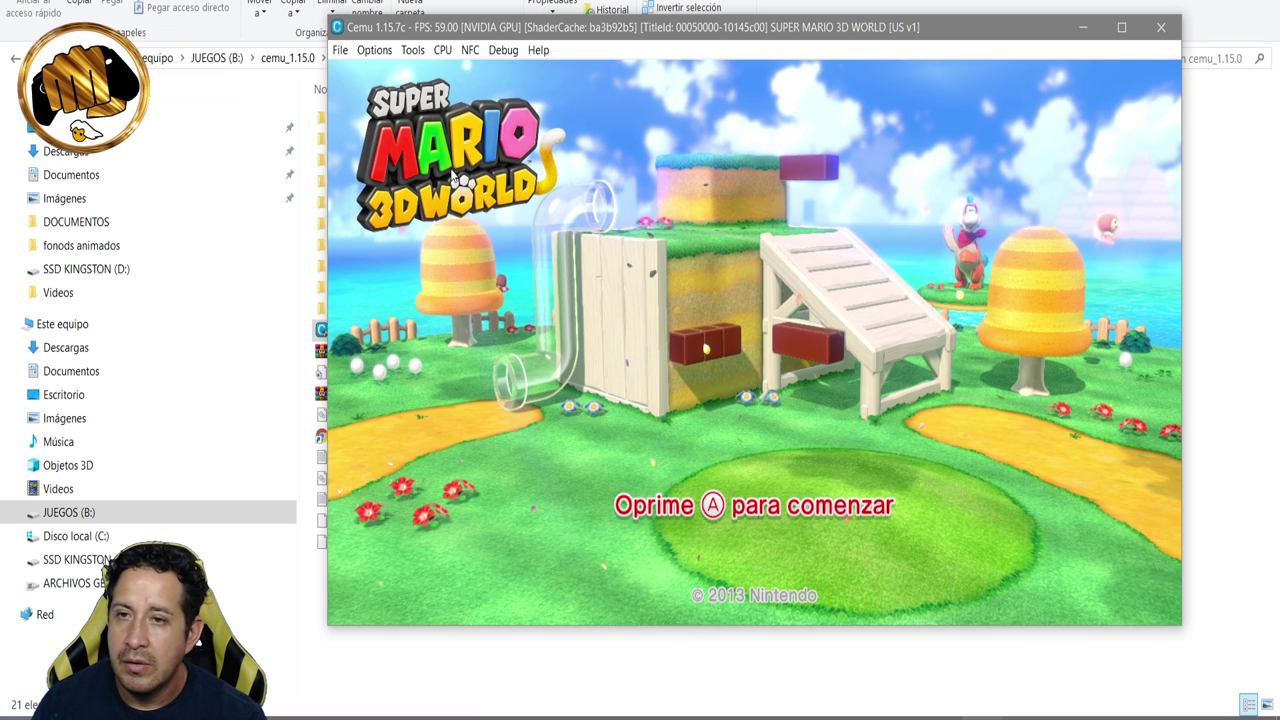
Step: Leave the running game, start SUPER MARIO 3D WORLD from the game list, and maximize the emulator window
left_click(340, 50)
left_click(361, 110)
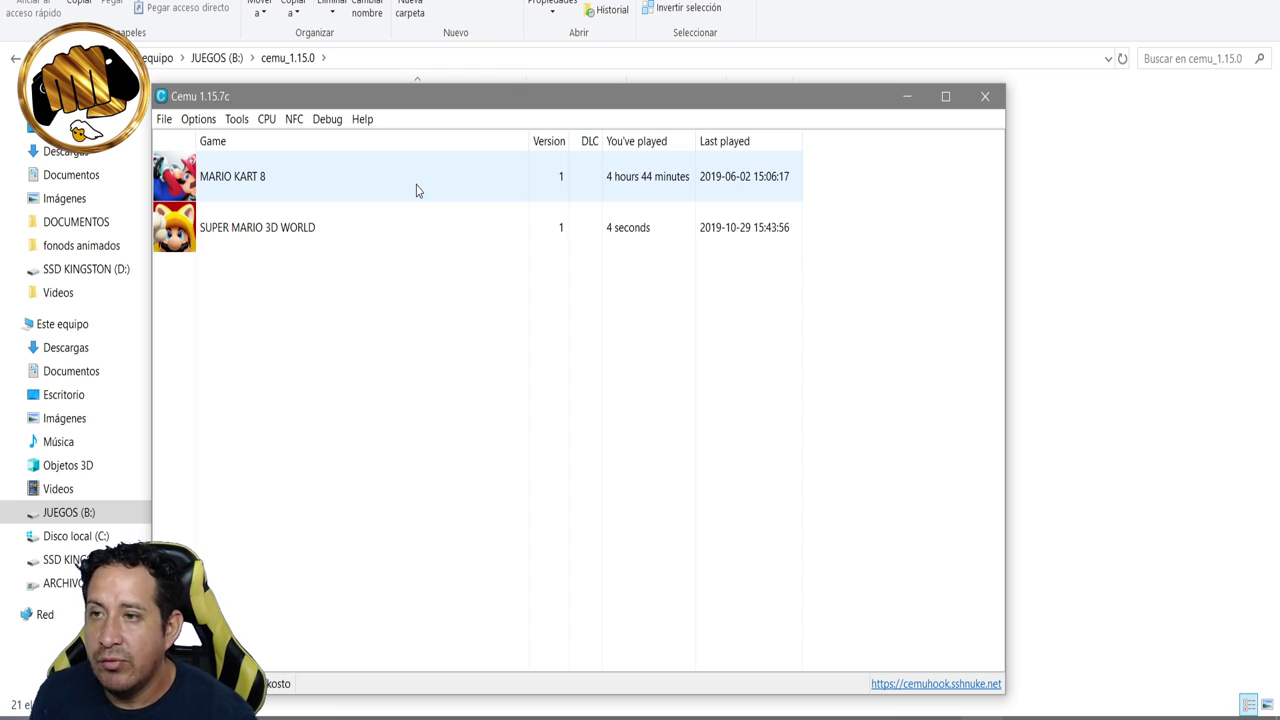
left_click(251, 237)
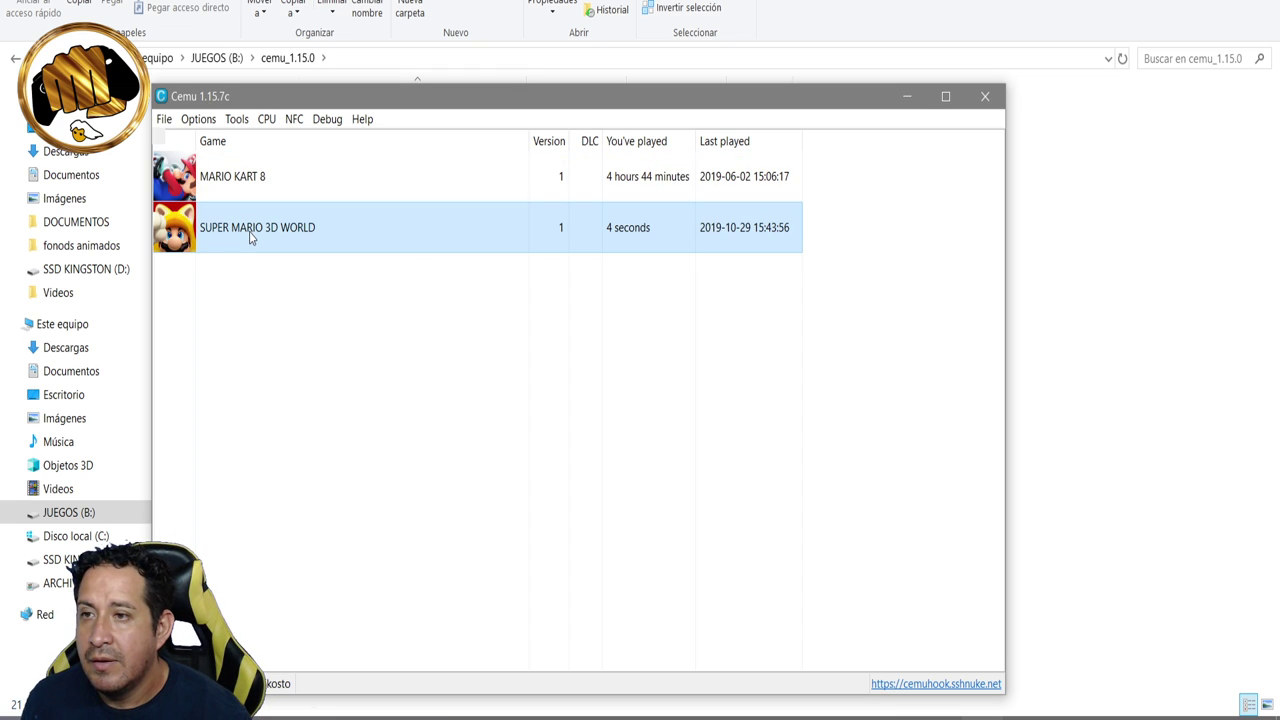
double_click(187, 236)
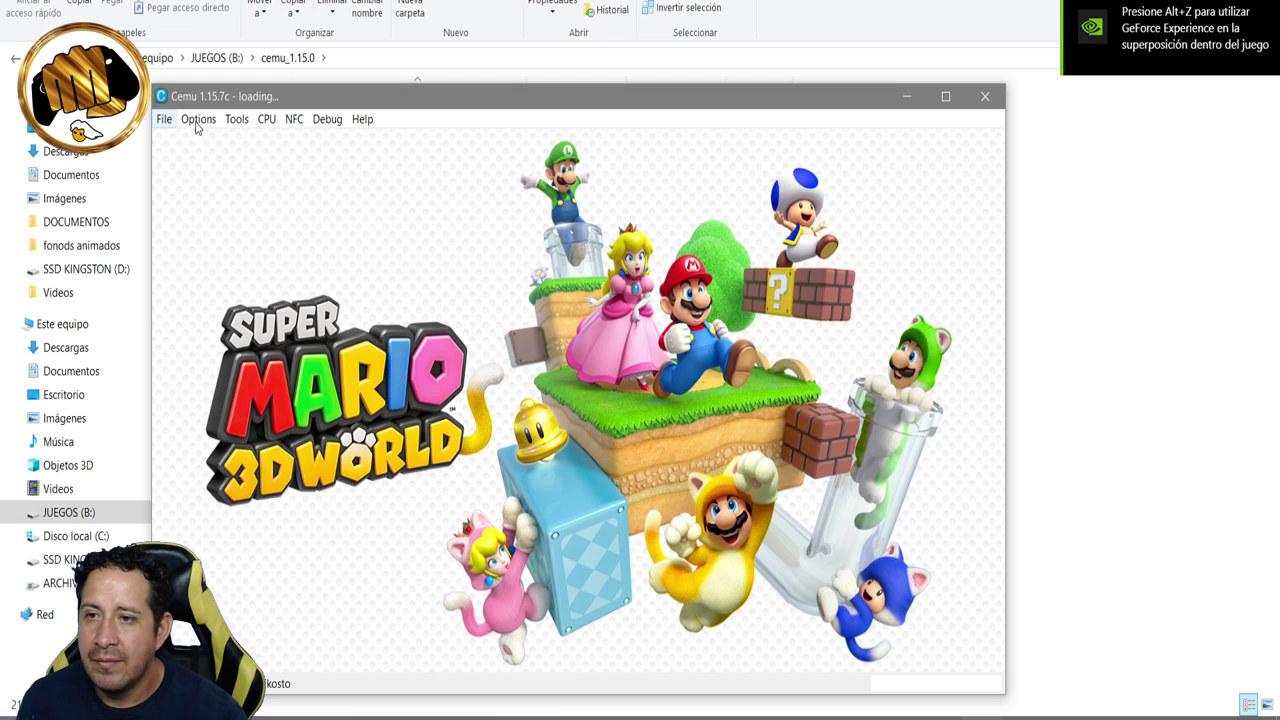
left_click(946, 97)
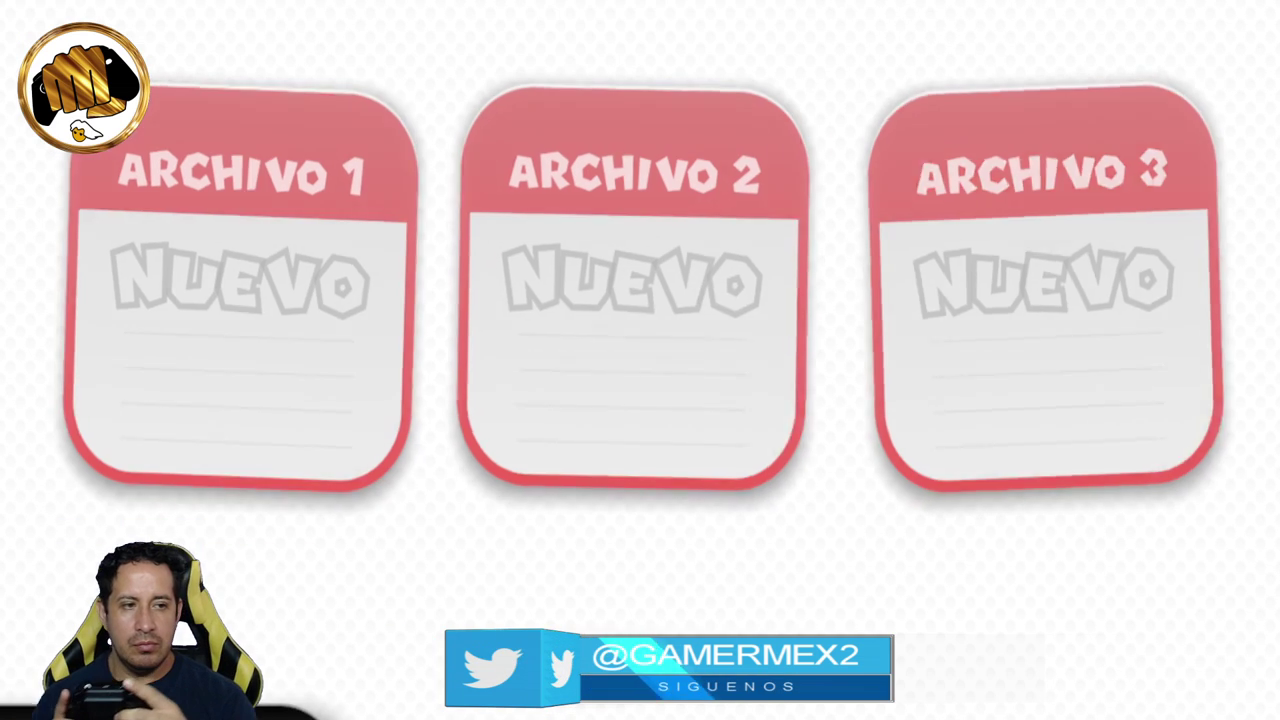
Step: Start a new save file in Super Mario 3D World with Mario on the first controller, and exit the game
key("Return")
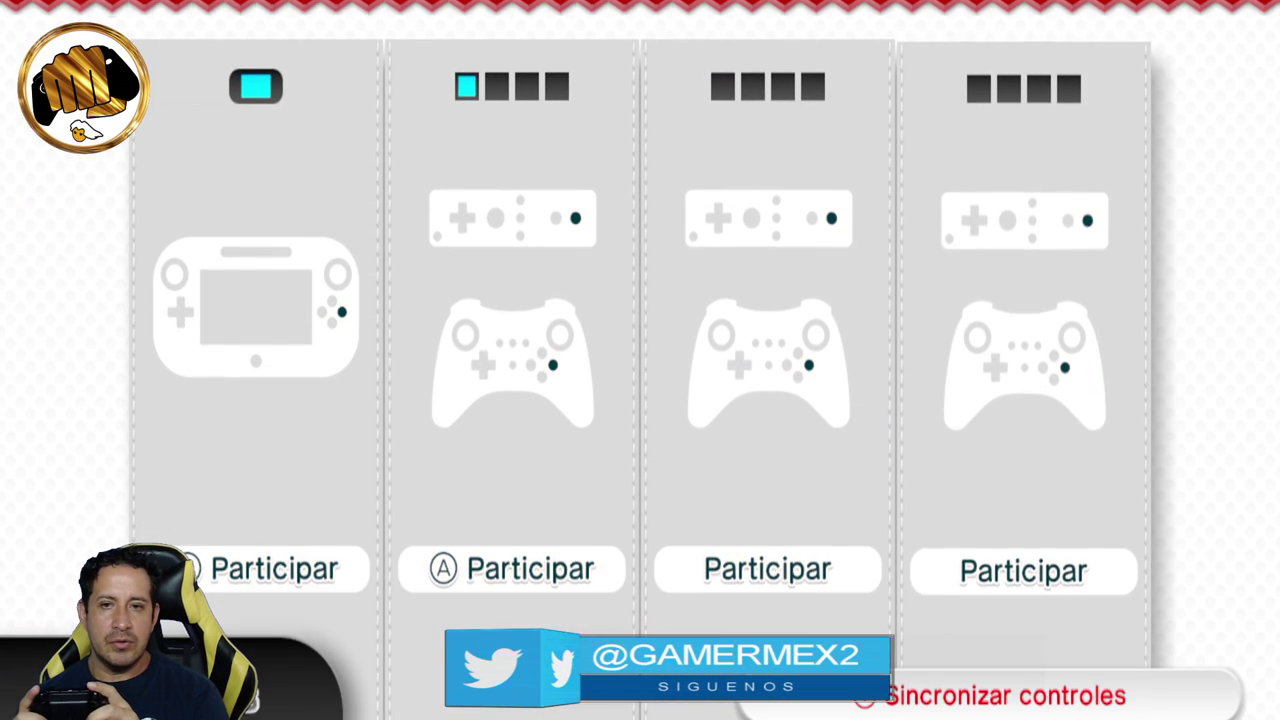
key("Return")
key("Right")
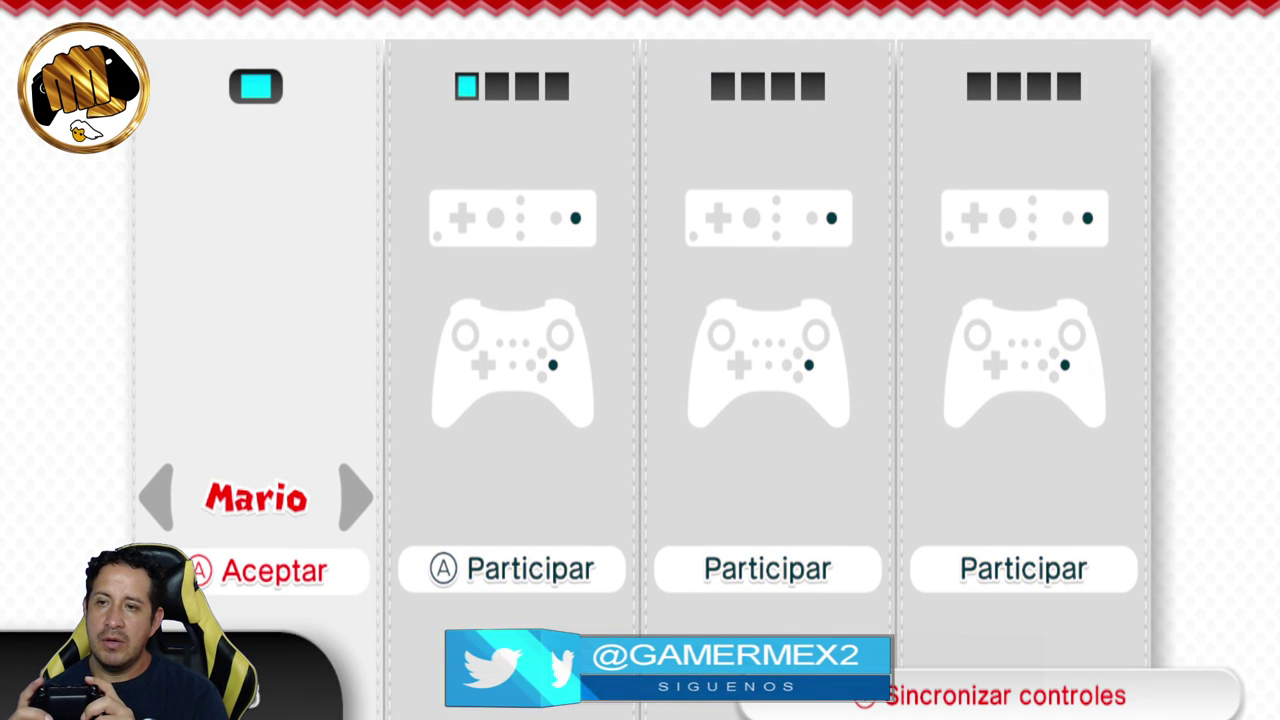
key("Right")
key("Right")
key("Right")
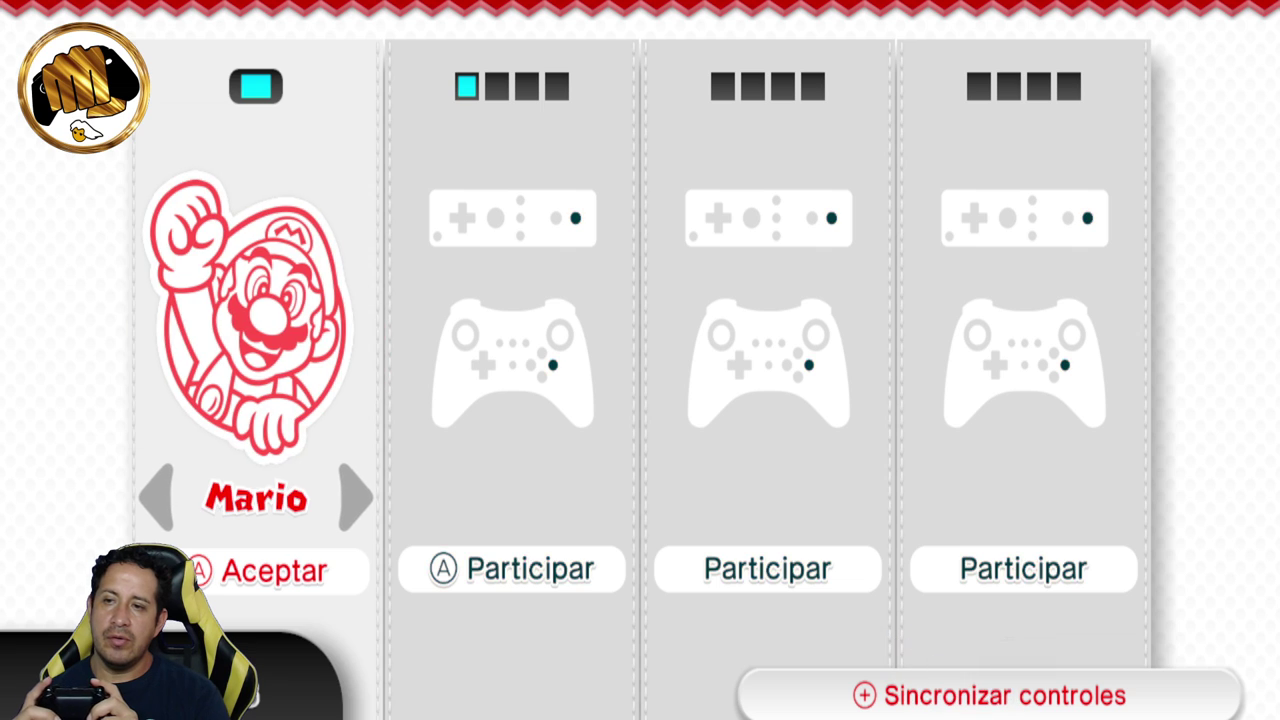
key("Return")
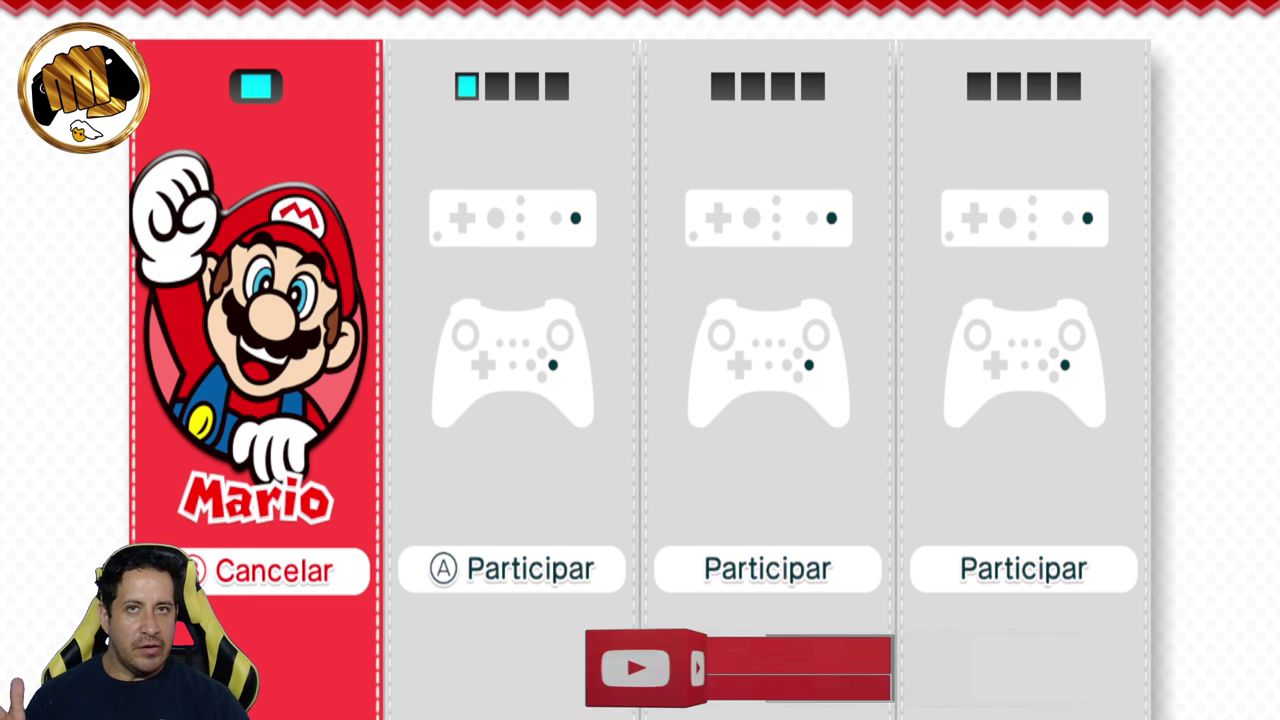
key("Return")
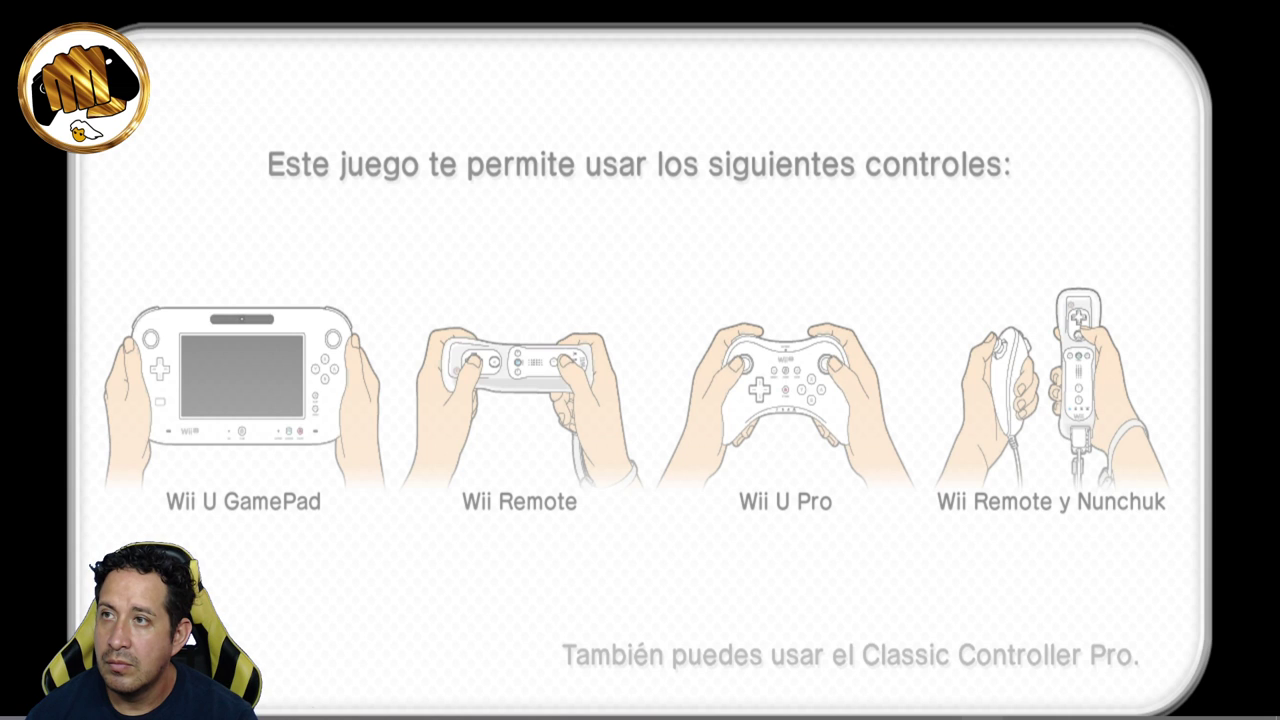
key("Escape")
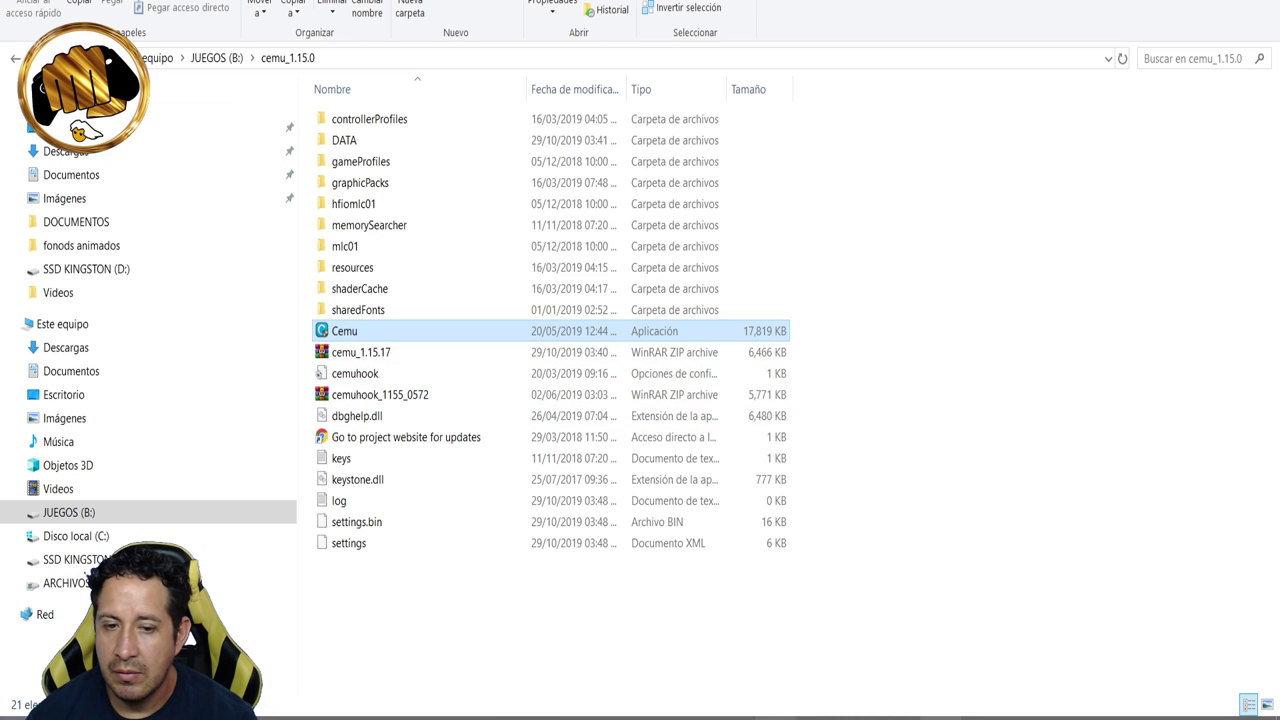
Step: Relaunch the Cemu application from the cemu_1.15.0 folder and start MARIO KART 8 from the game list
left_click(982, 717)
right_click(982, 717)
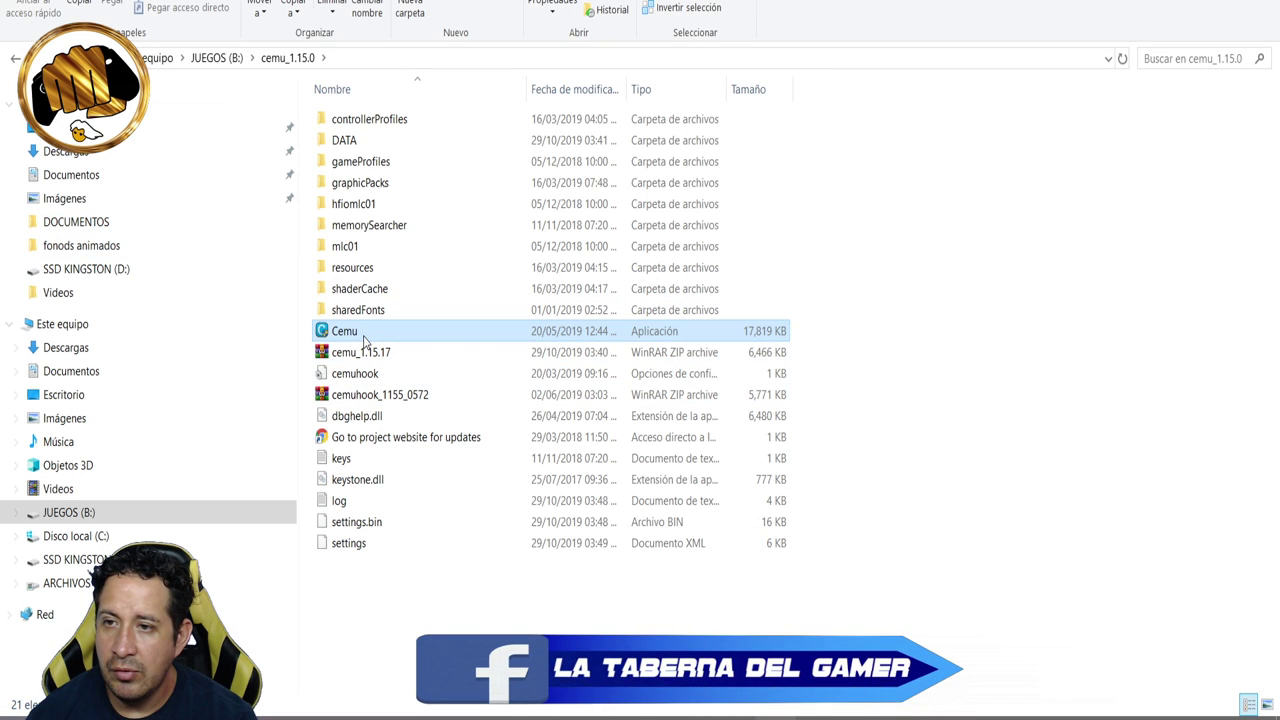
right_click(366, 338)
left_click(416, 300)
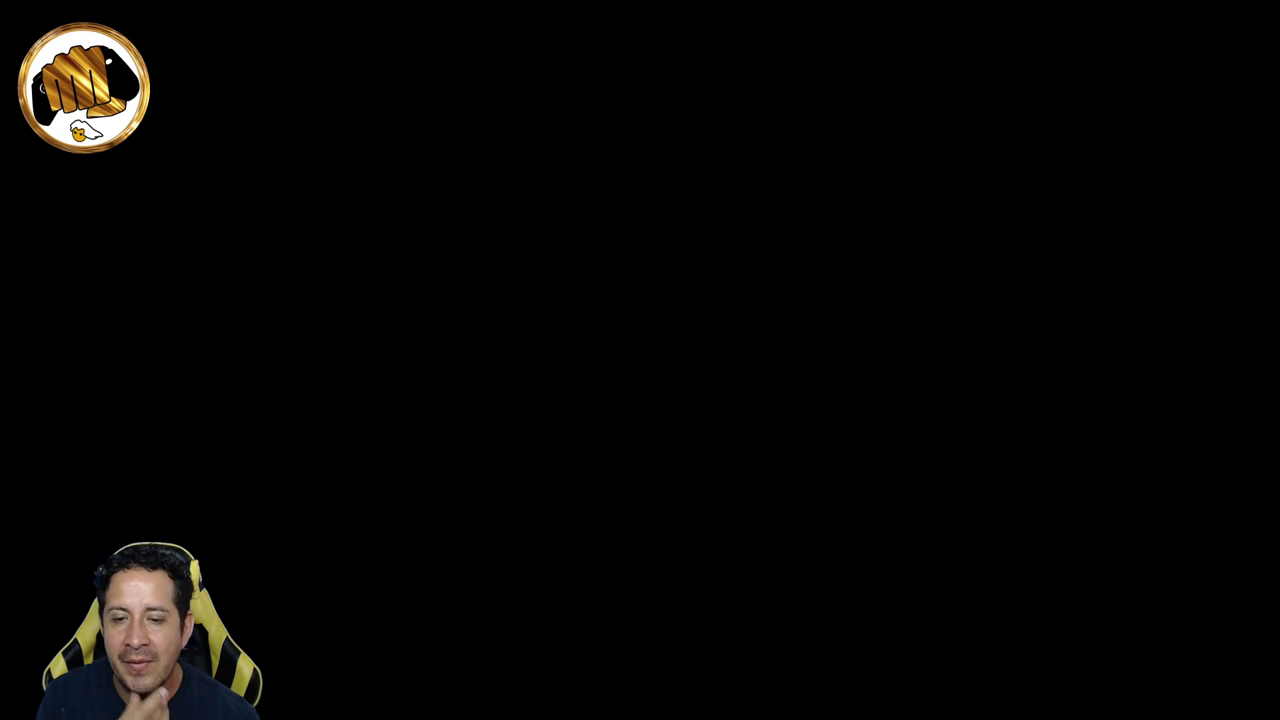
left_click(583, 460)
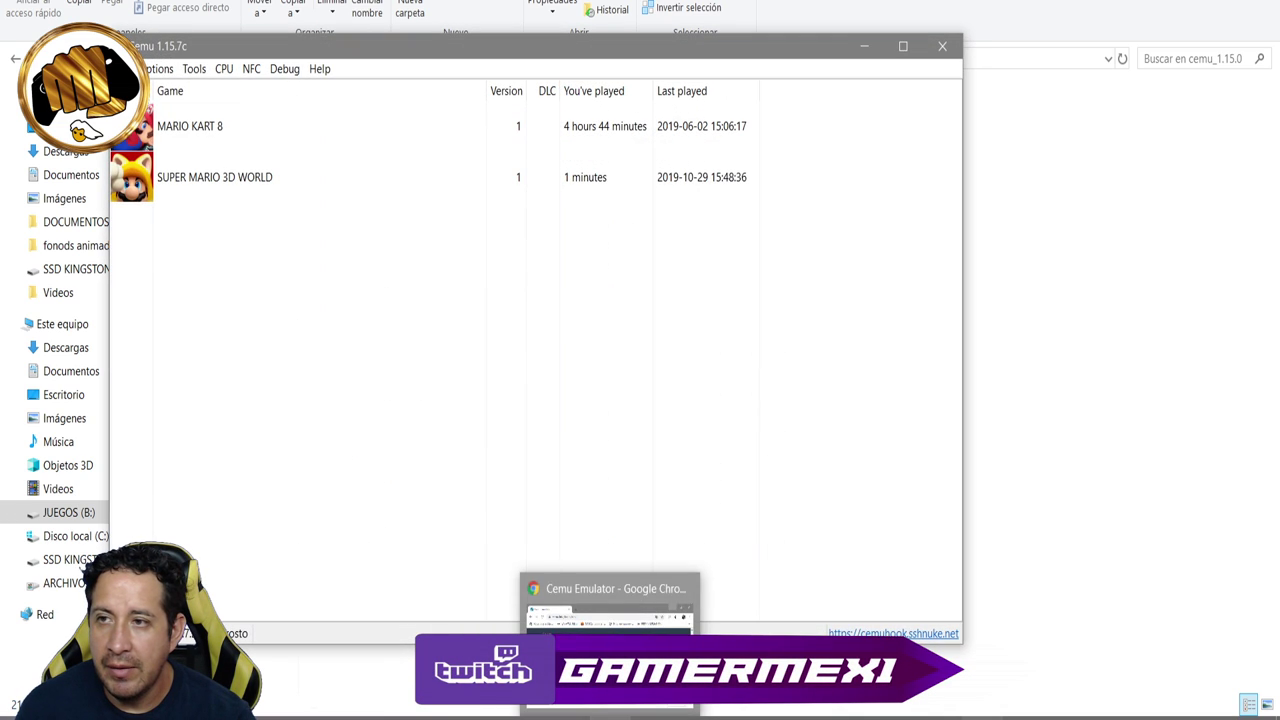
left_click(223, 136)
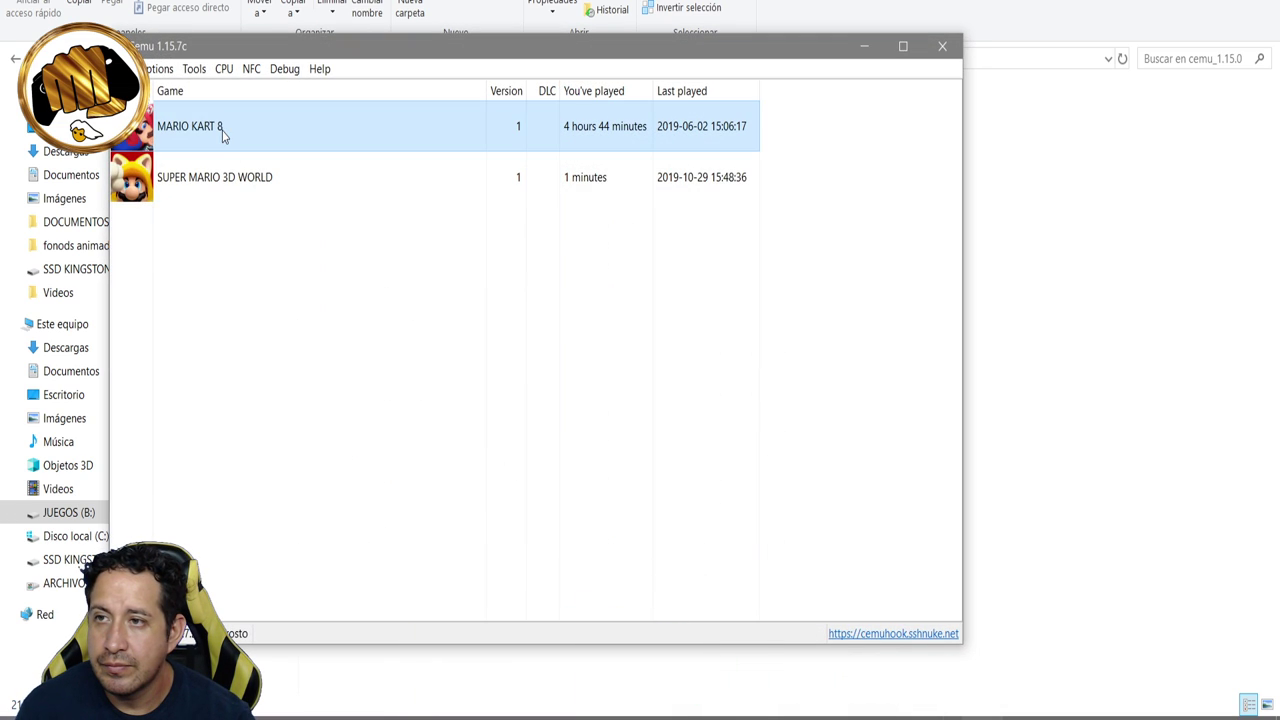
double_click(223, 130)
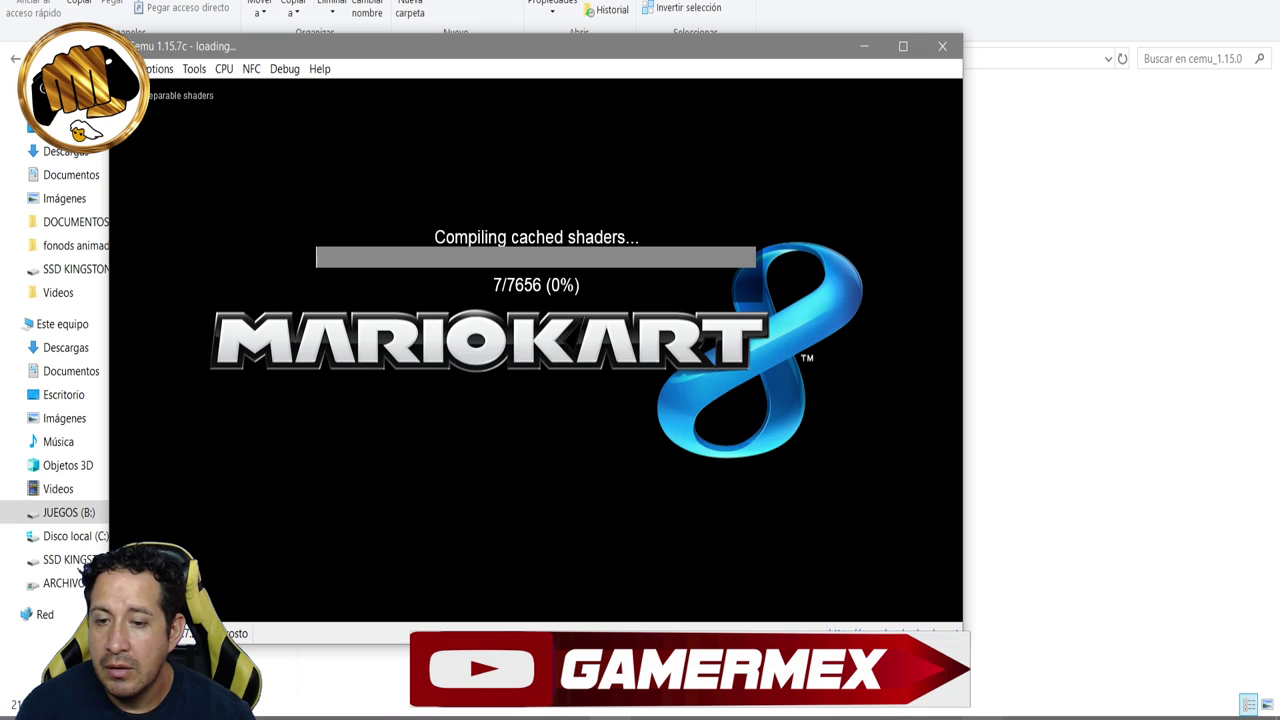
Step: Switch to the Chrome window, maximize it, and open the bookmarked Gamesfull download site
mouse_move(620, 712)
left_click(620, 595)
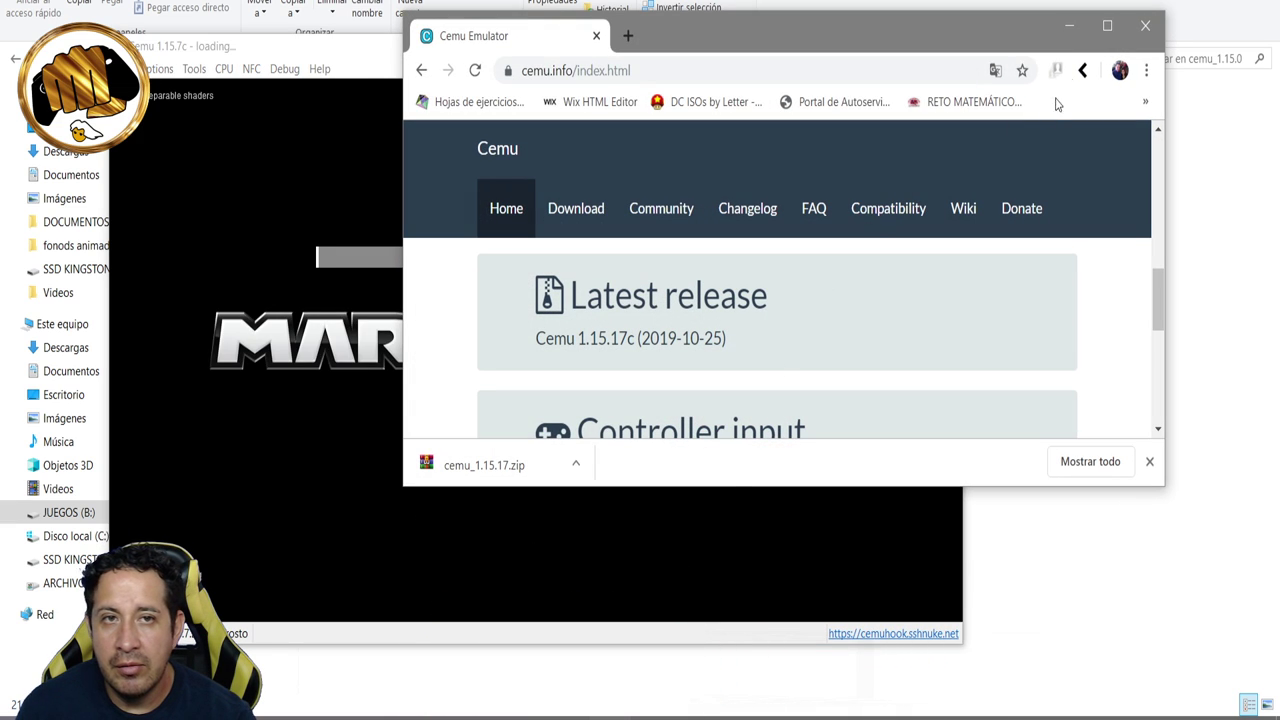
left_click(1107, 25)
left_click(1262, 4)
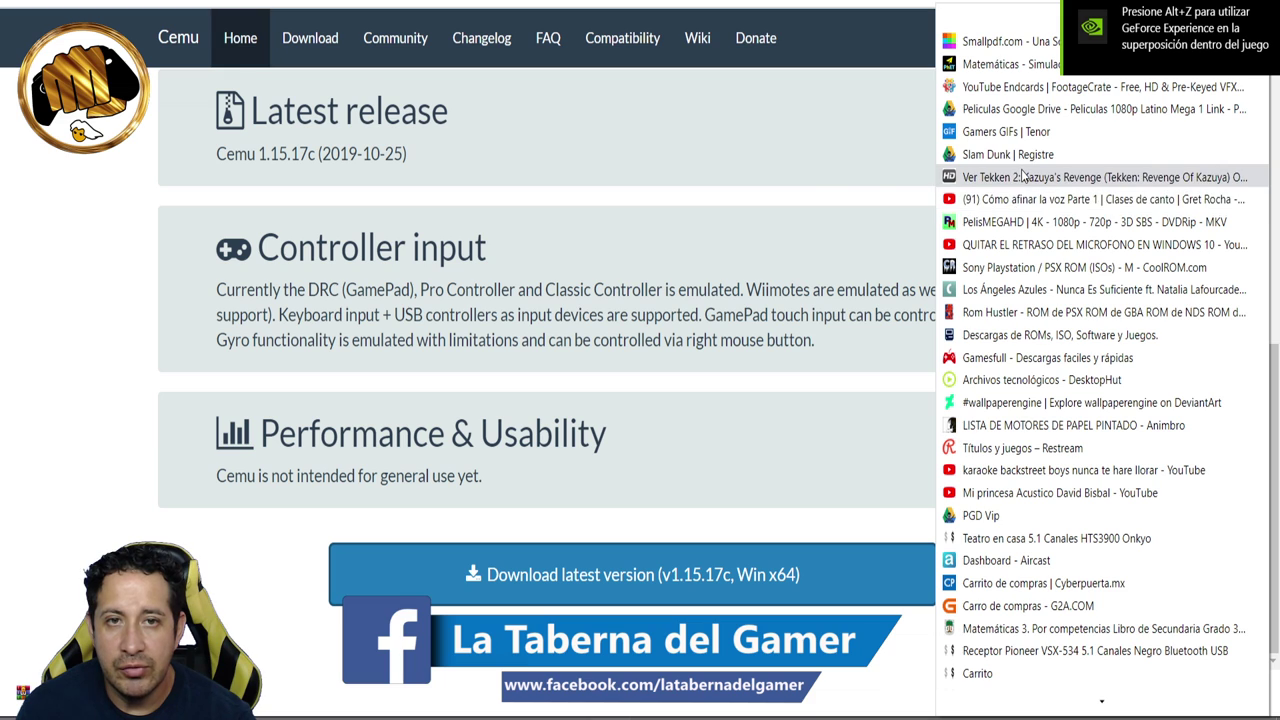
left_click(1000, 372)
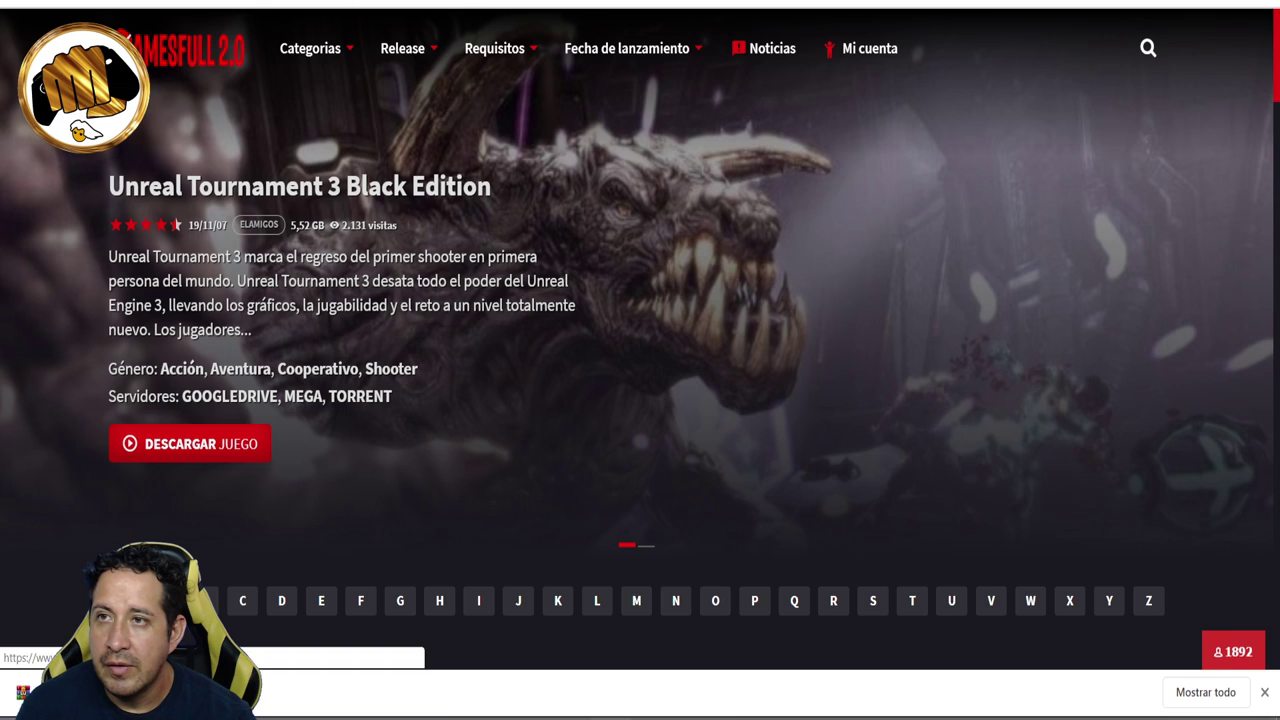
Step: Search the Gamesfull site for "mario kart" and bring the search results into view
left_click(1150, 52)
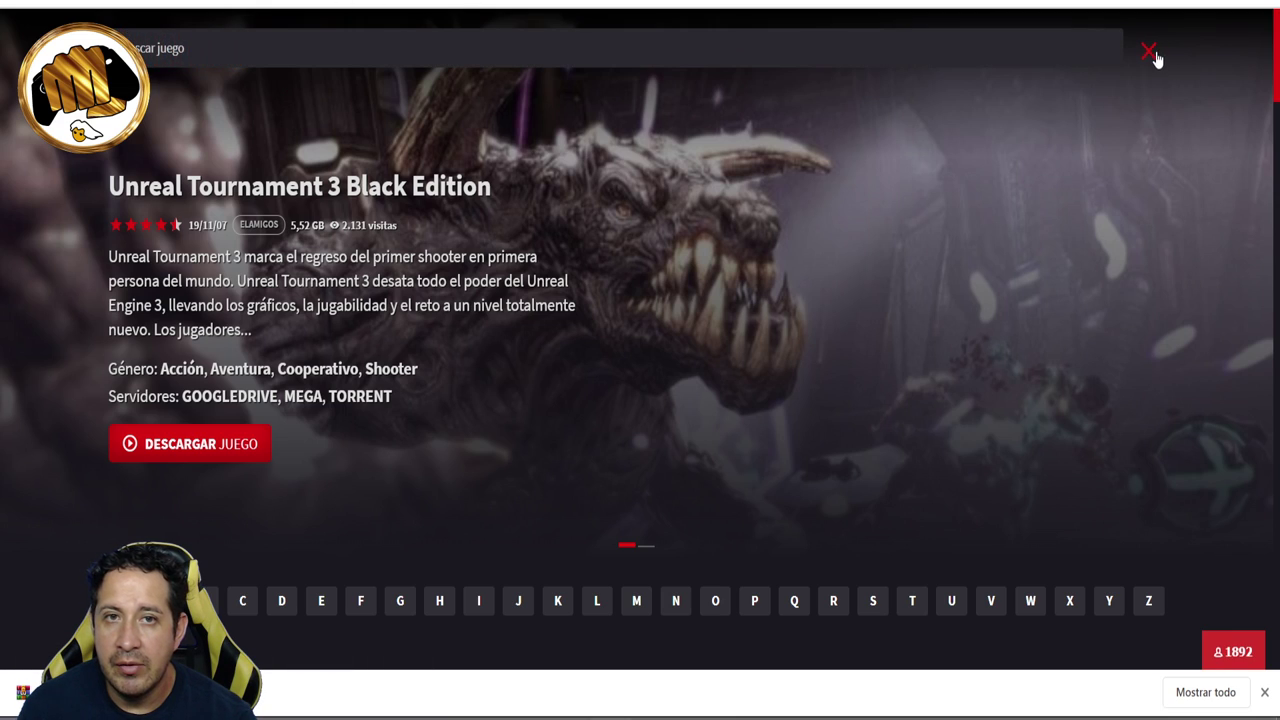
left_click(930, 44)
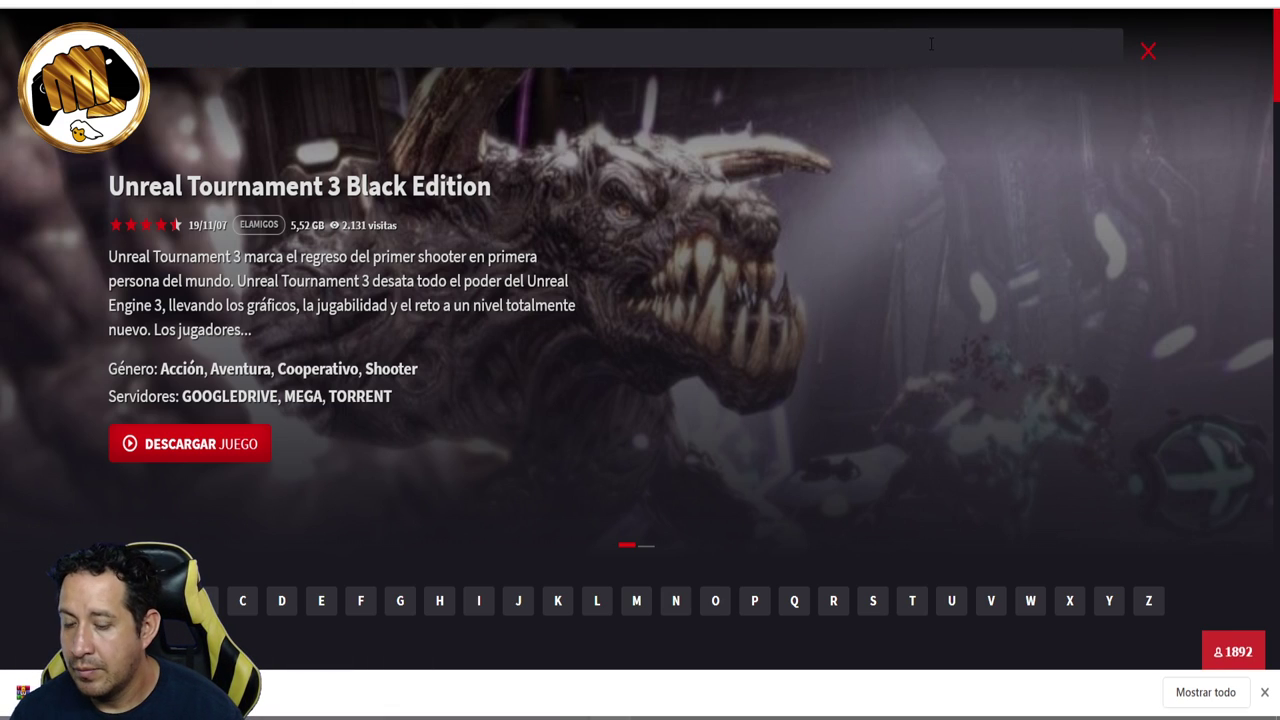
type("mario kart")
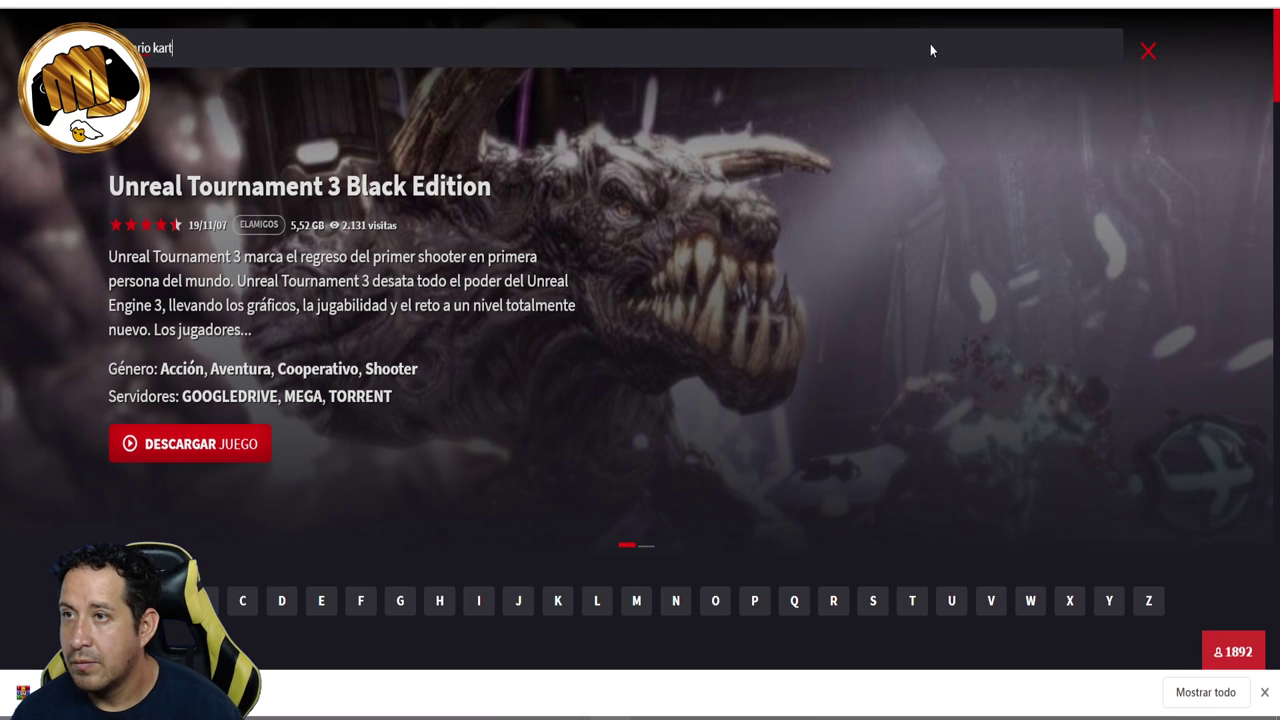
key("Return")
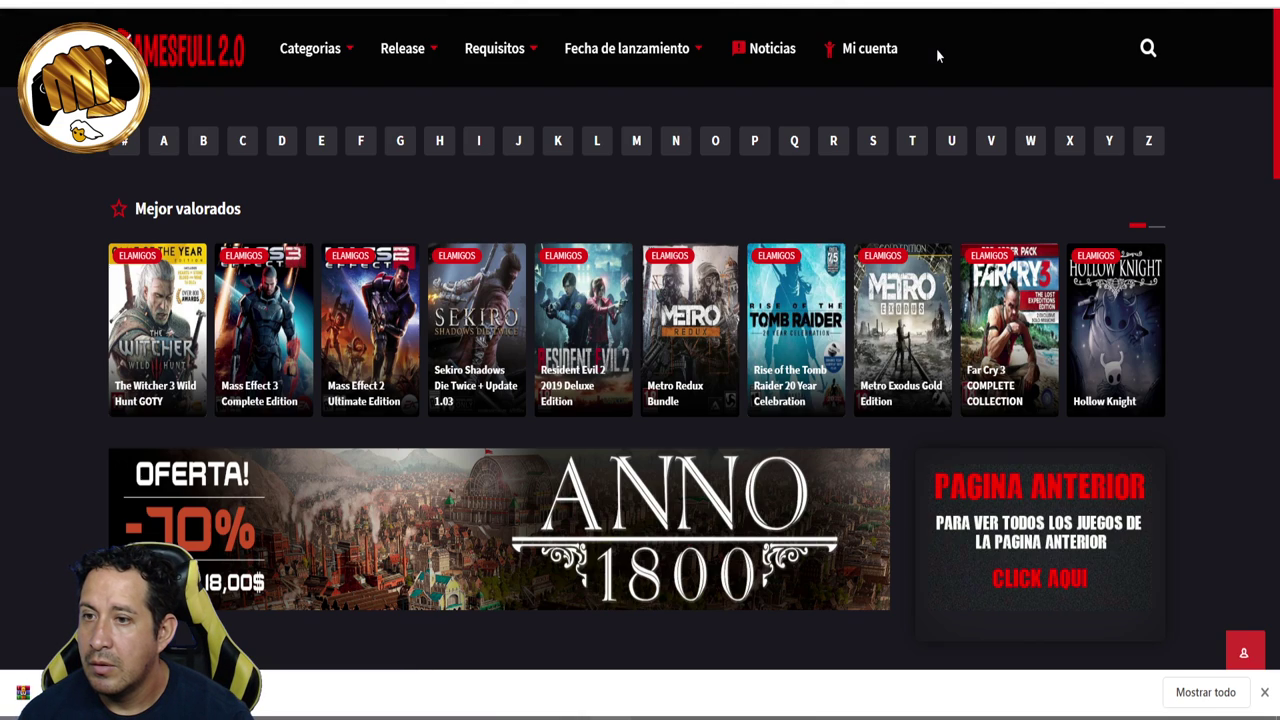
scroll(680, 362, "down", 5)
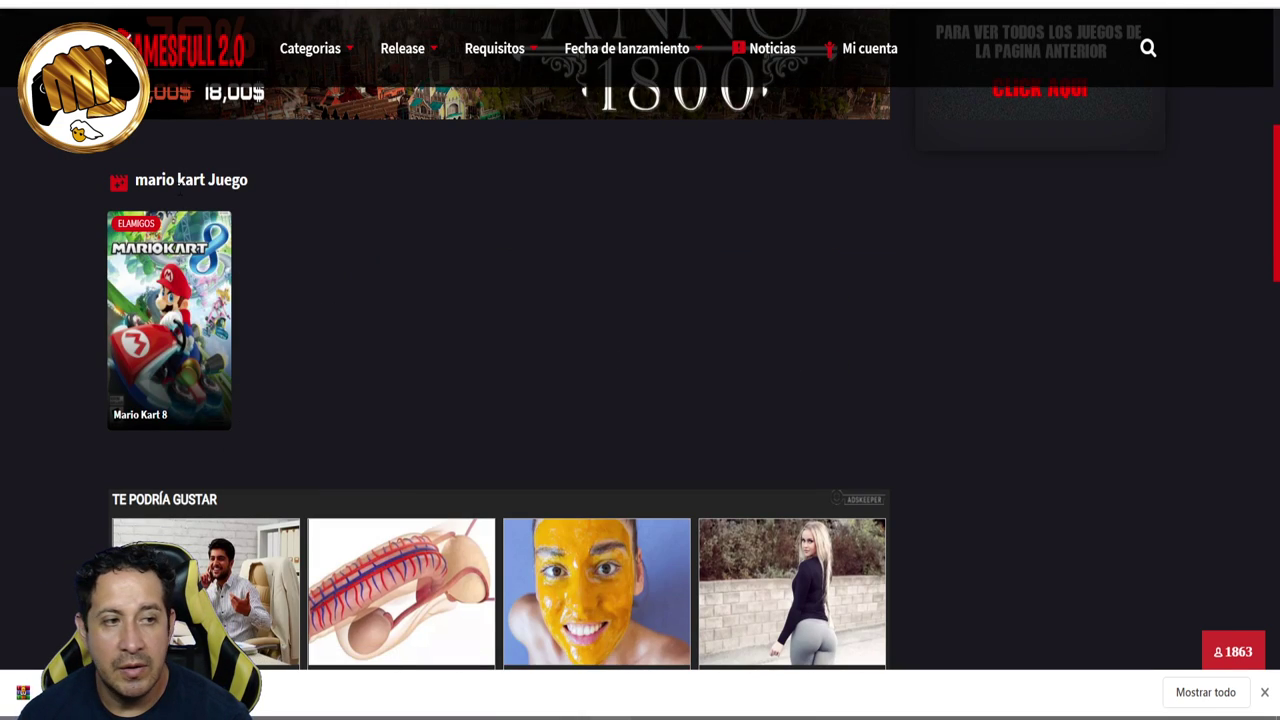
Step: Open the Mario Kart 8 page from the search results and view its free download links
mouse_move(183, 291)
left_click(166, 338)
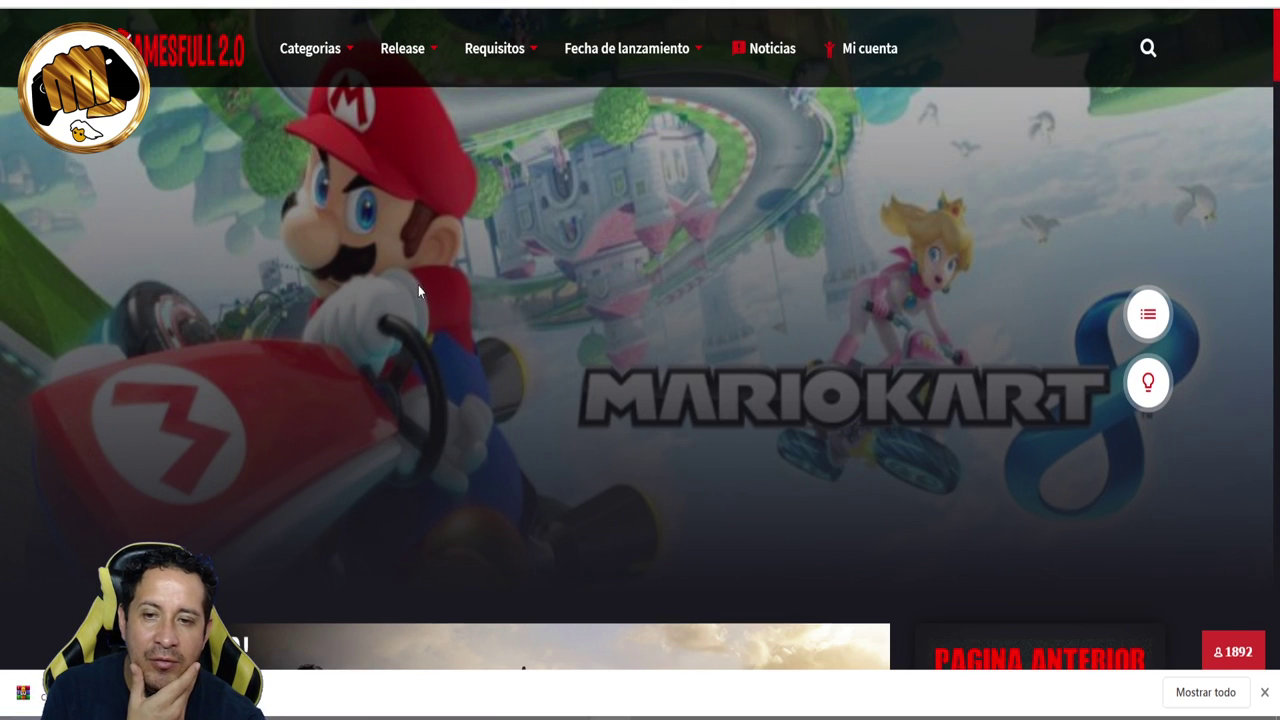
scroll(420, 292, "down", 12)
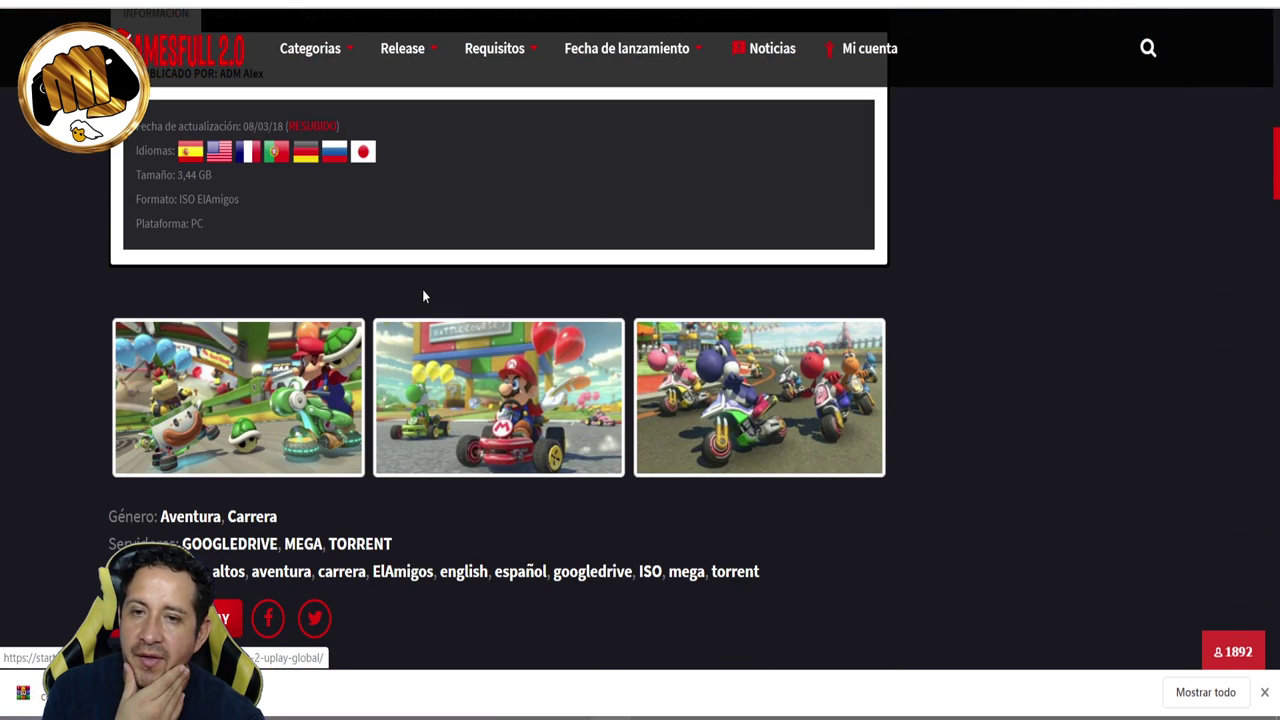
left_click(142, 398)
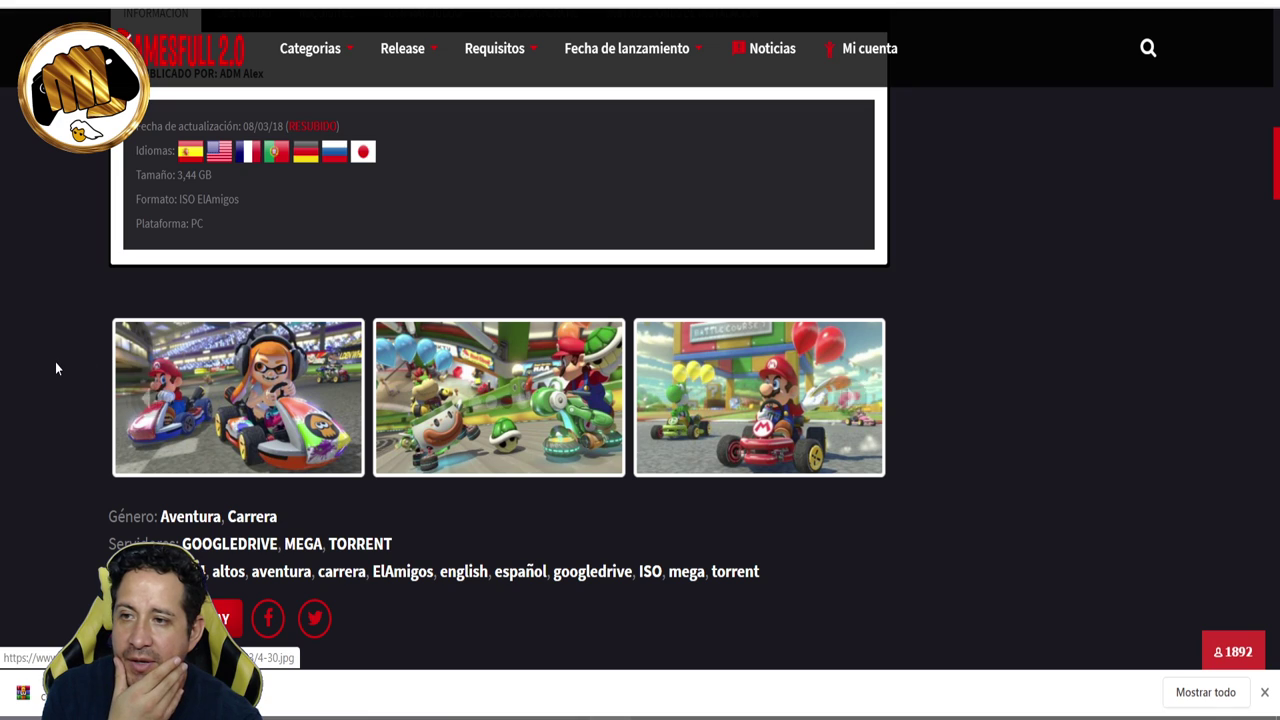
scroll(56, 368, "up", 2)
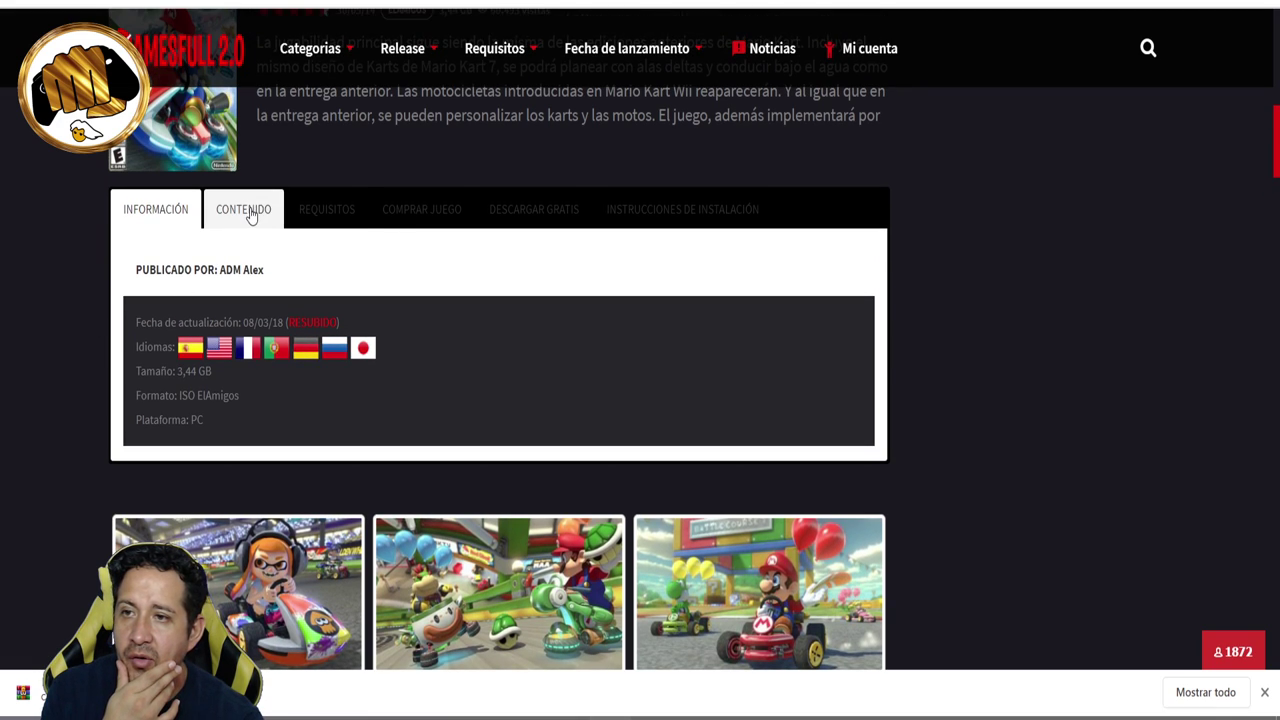
left_click(546, 222)
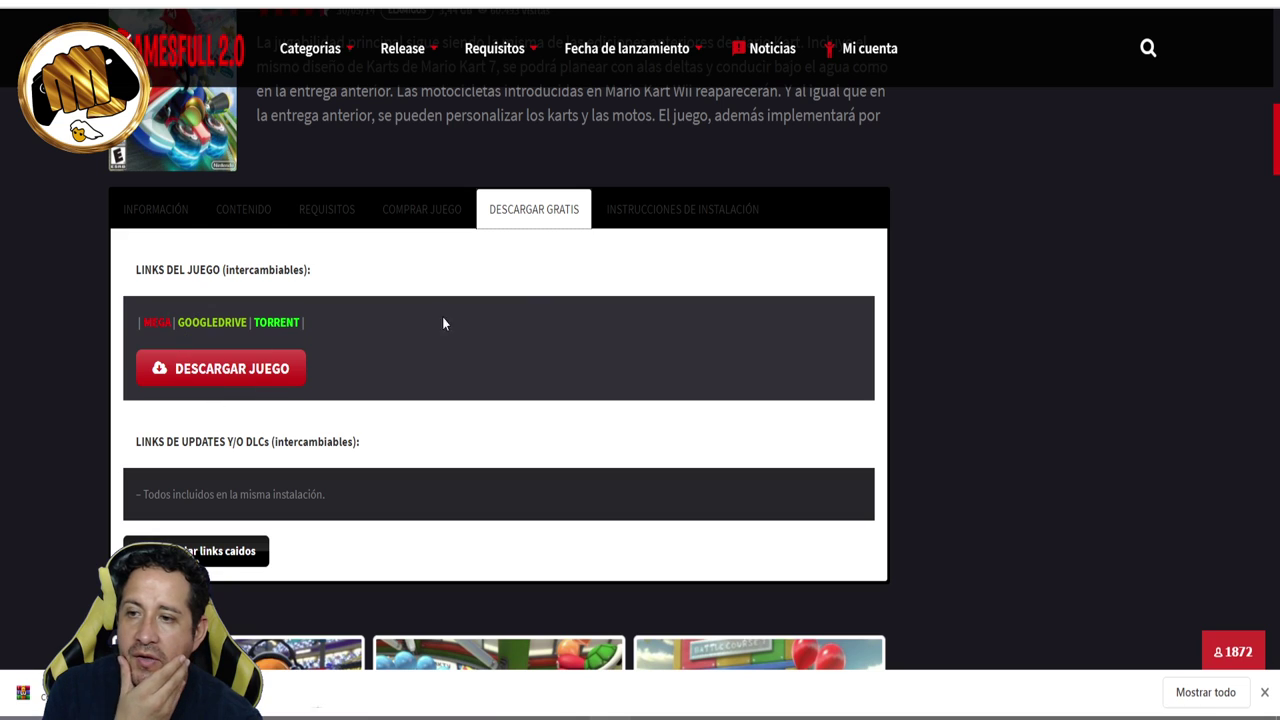
scroll(994, 288, "up", 3)
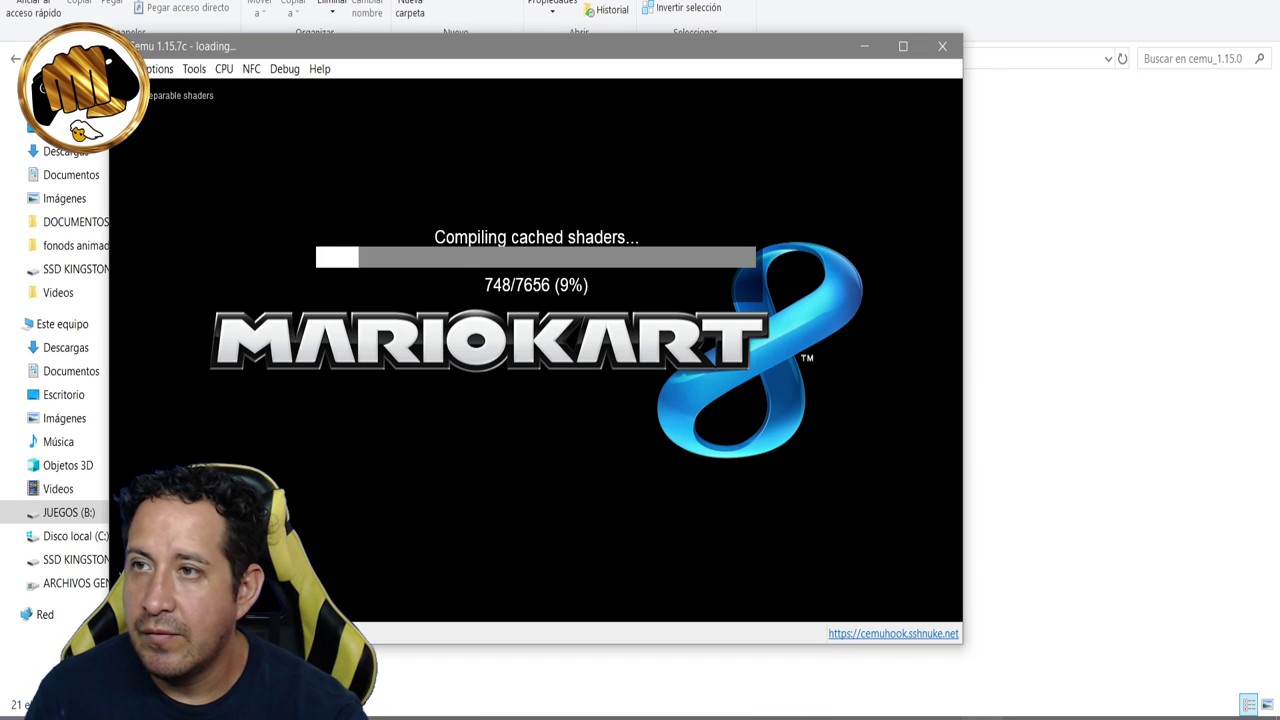
Step: Return to the JUEGOS (B:) drive in File Explorer and open the cemu_1.15.0 folder
left_click(123, 68)
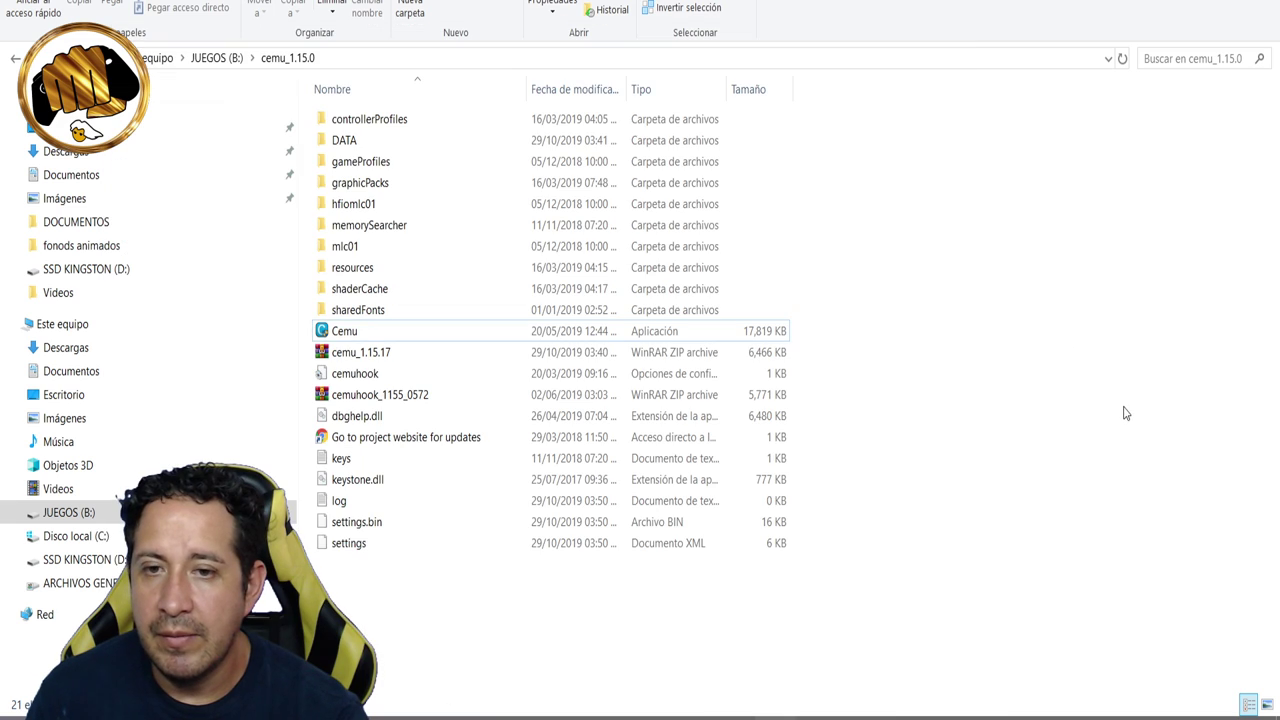
left_click(217, 60)
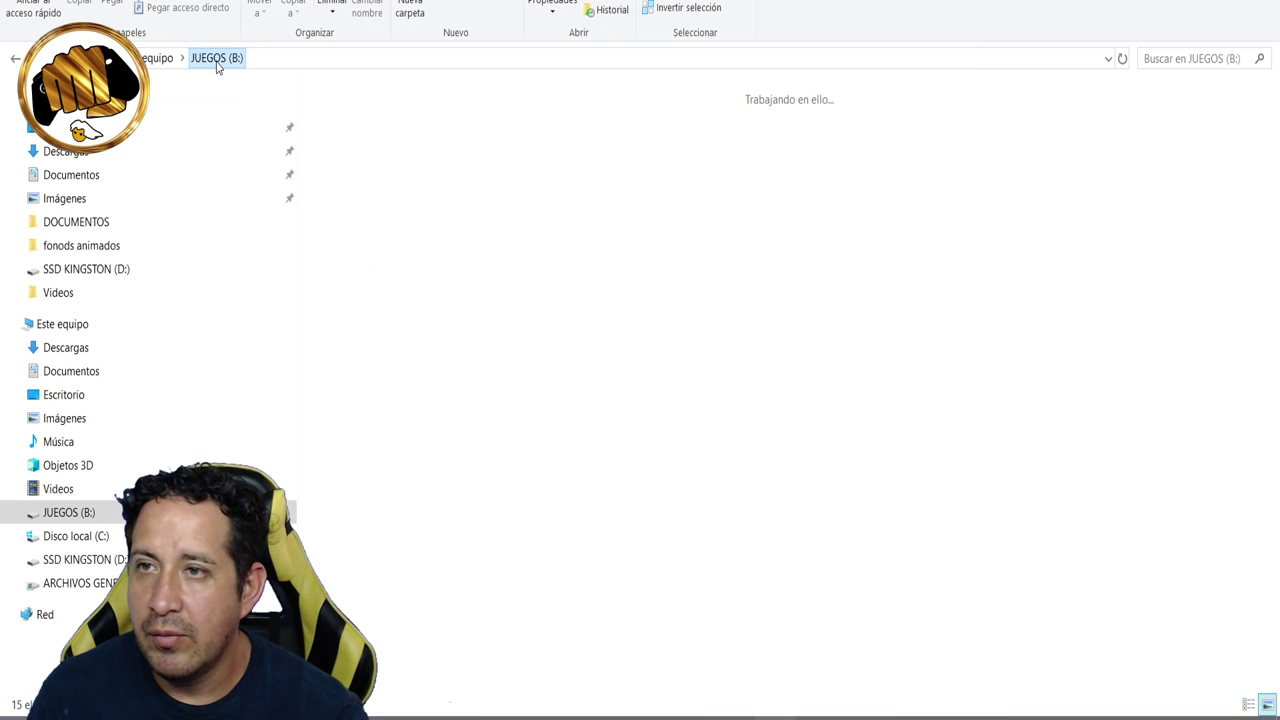
double_click(351, 150)
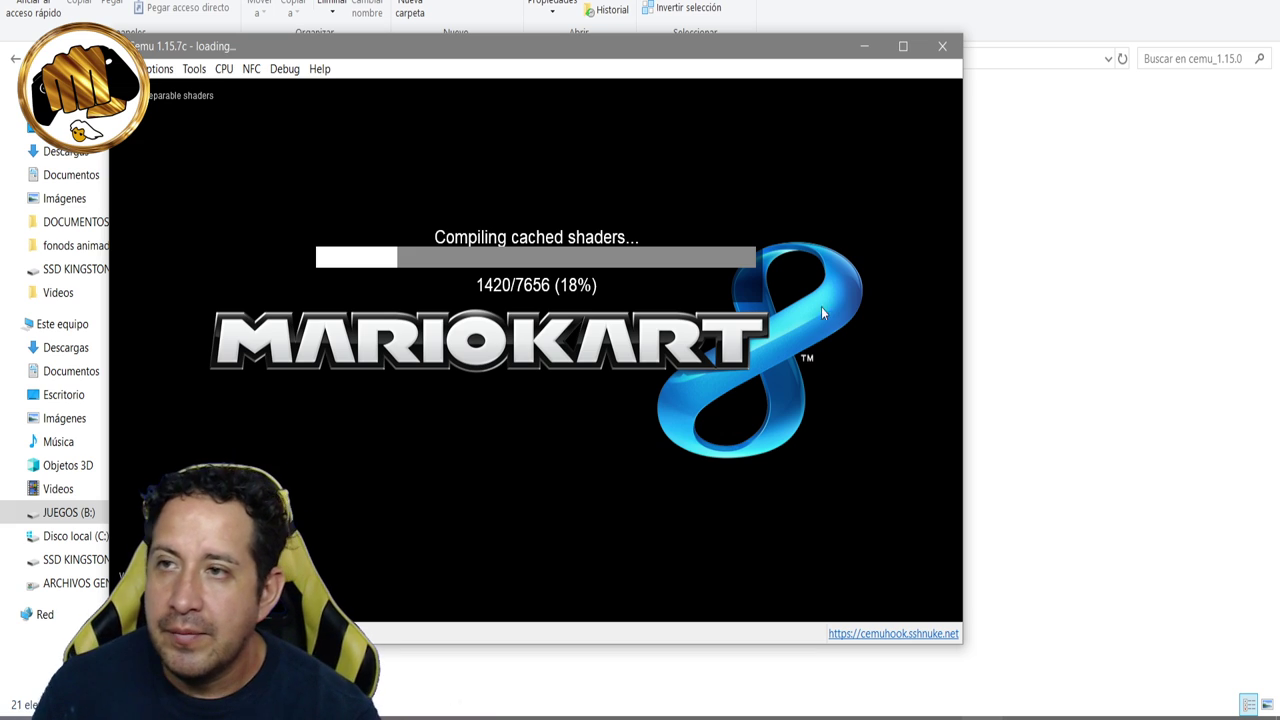
Step: Exit Cemu while Mario Kart 8 is loading and relaunch the Cemu application from the cemu_1.15.0 folder
left_click(128, 68)
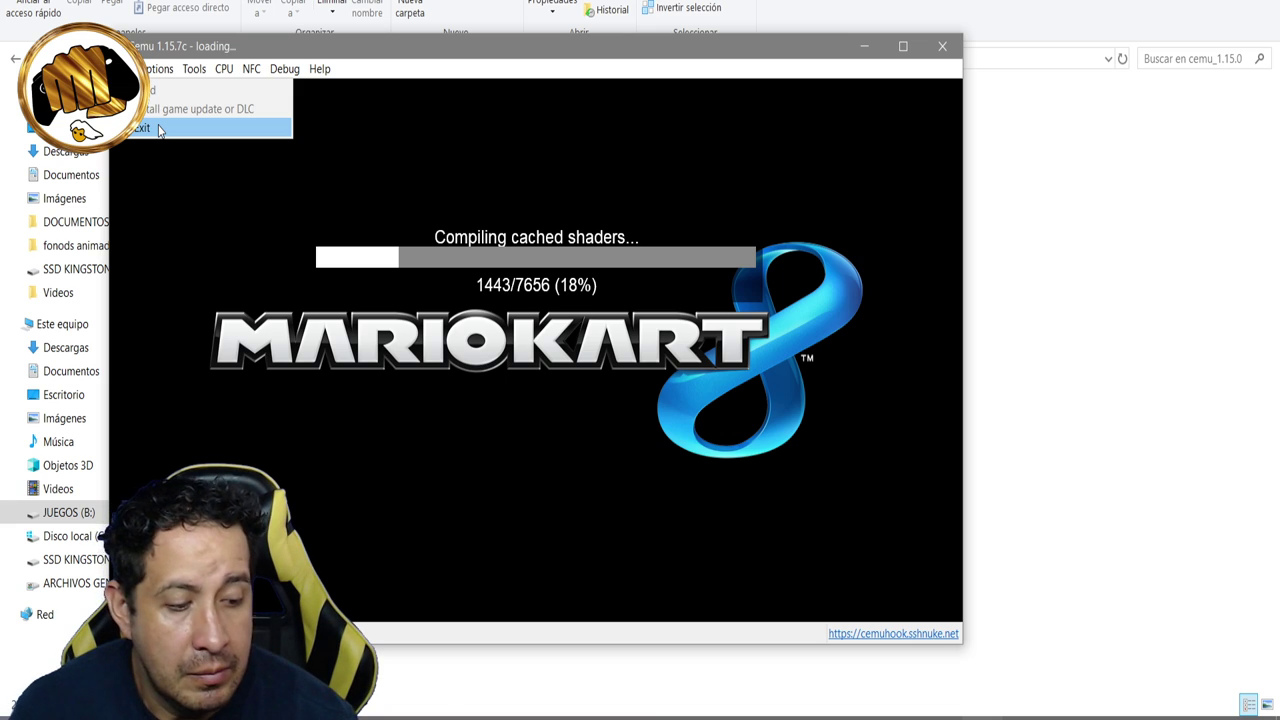
left_click(158, 128)
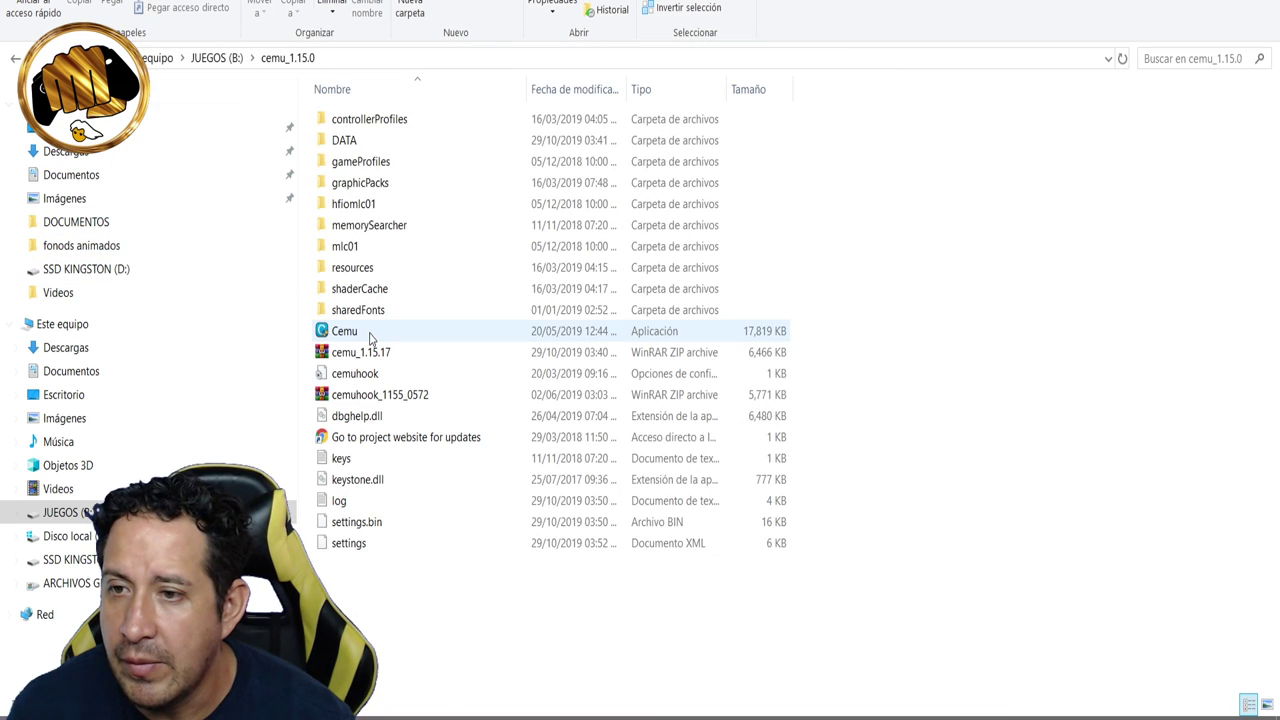
right_click(369, 338)
left_click(345, 334)
double_click(345, 334)
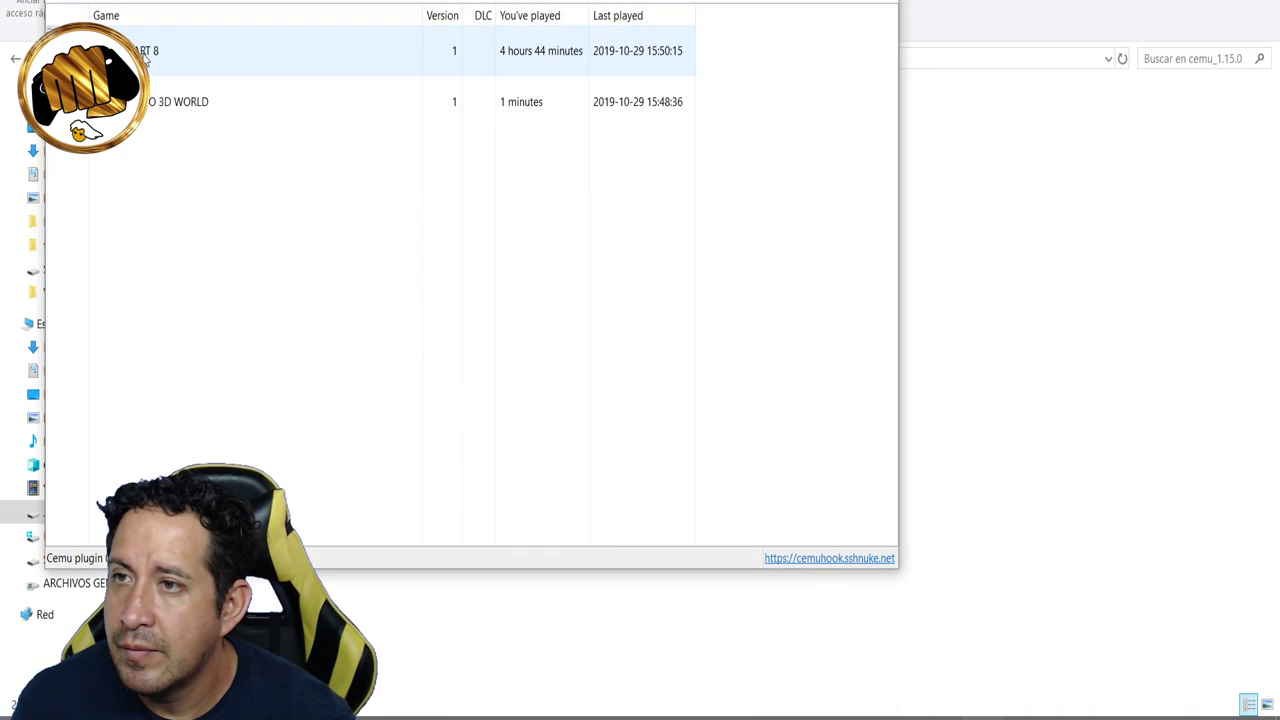
Step: Start MARIO KART 8 from the game list and switch the game to full screen
left_click(145, 56)
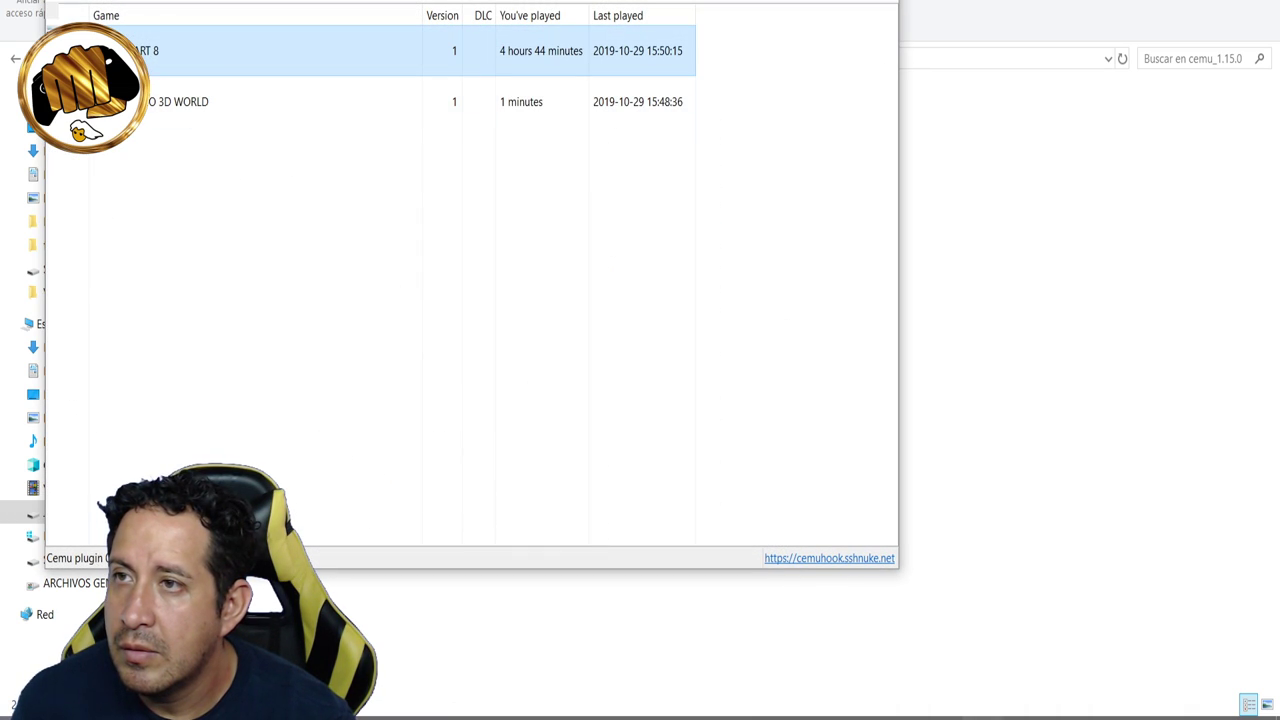
double_click(145, 56)
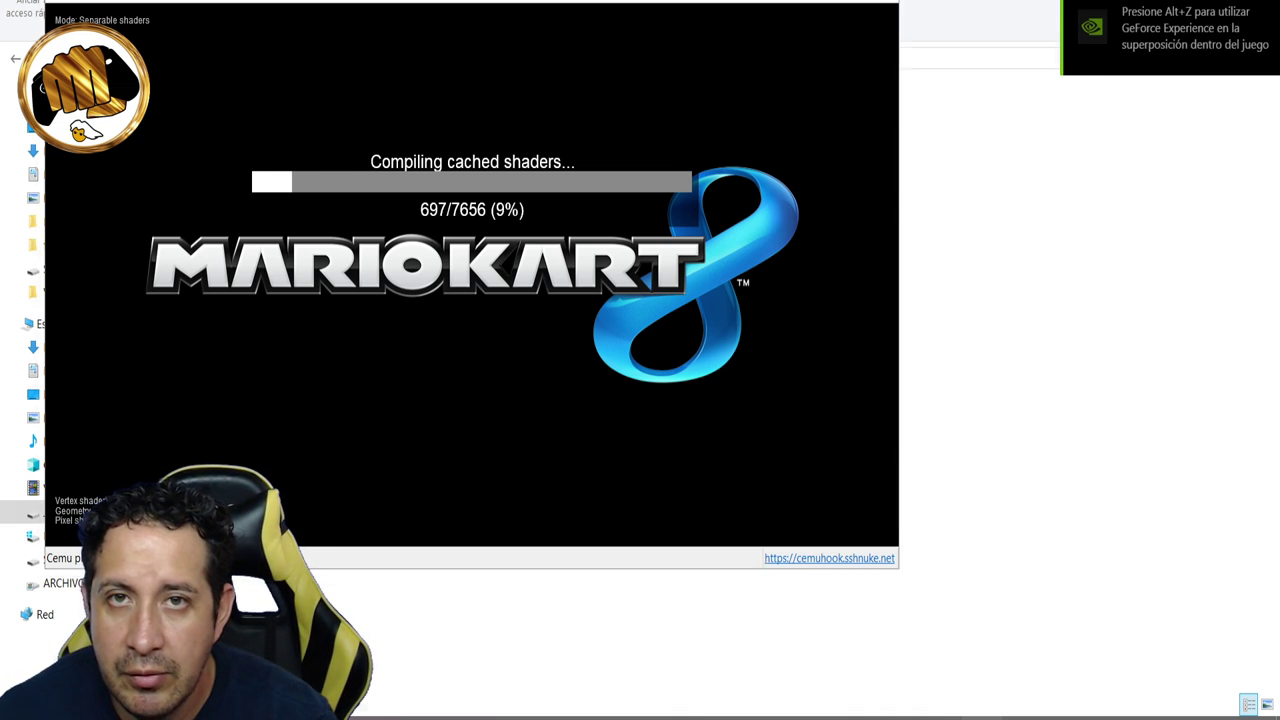
key("alt+Return")
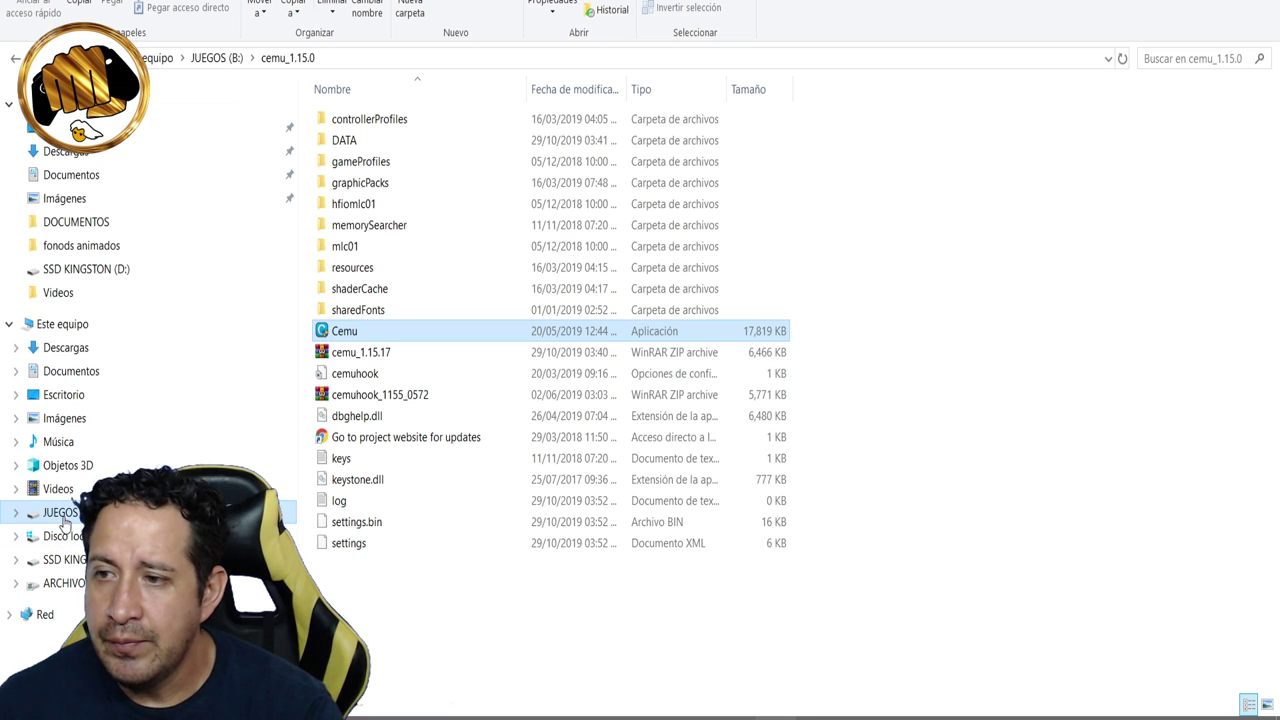
Step: Browse the play station 3 and Games folders on the JUEGOS (B:) drive and return to the drive's root
key("BackSpace")
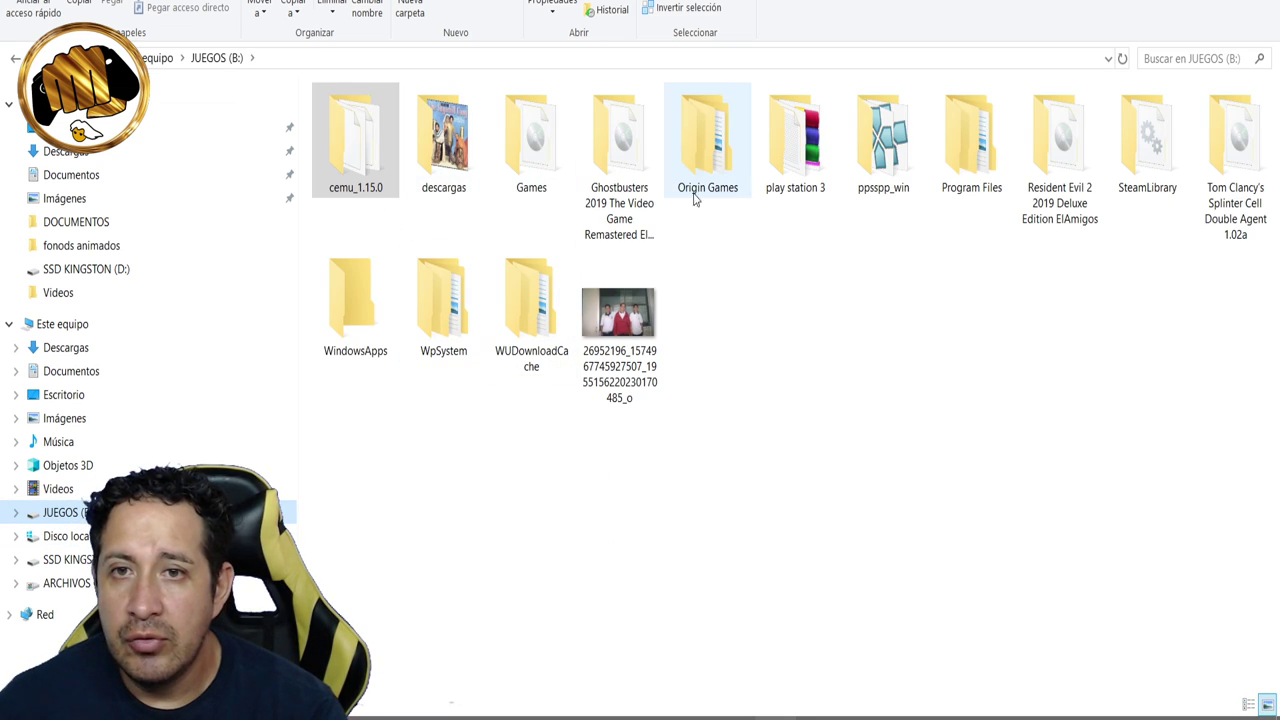
left_click(785, 168)
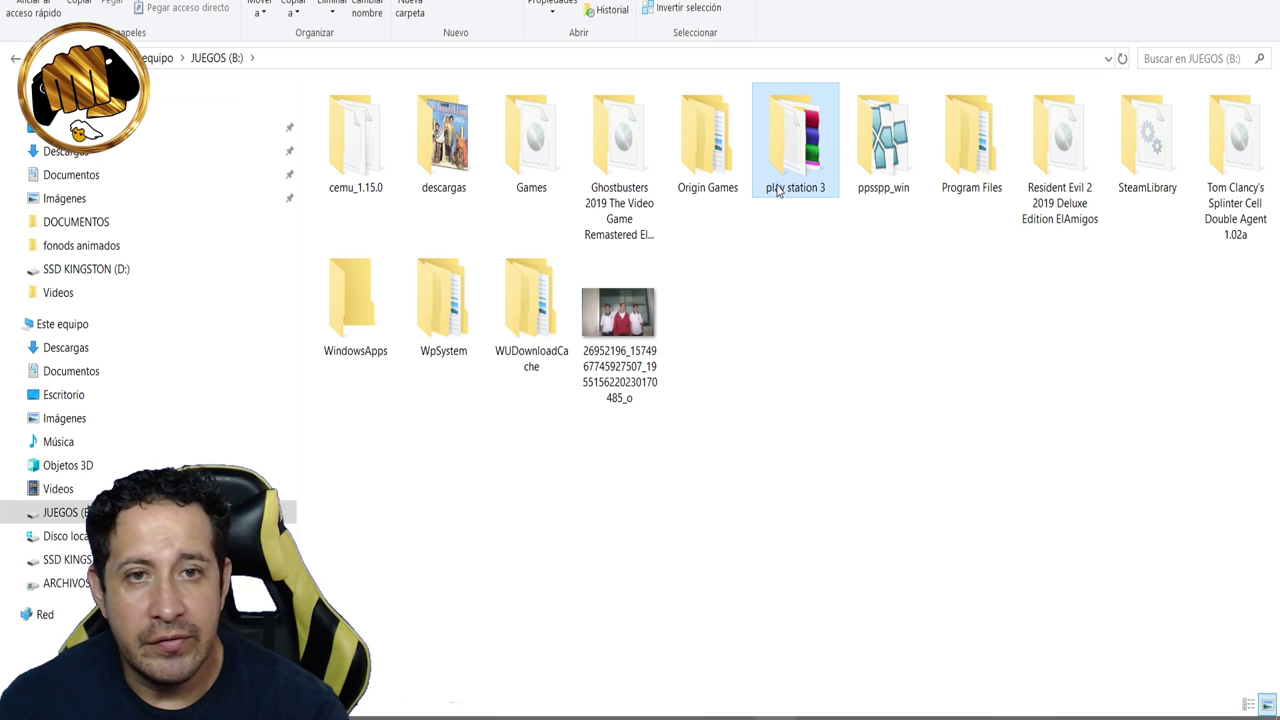
double_click(777, 191)
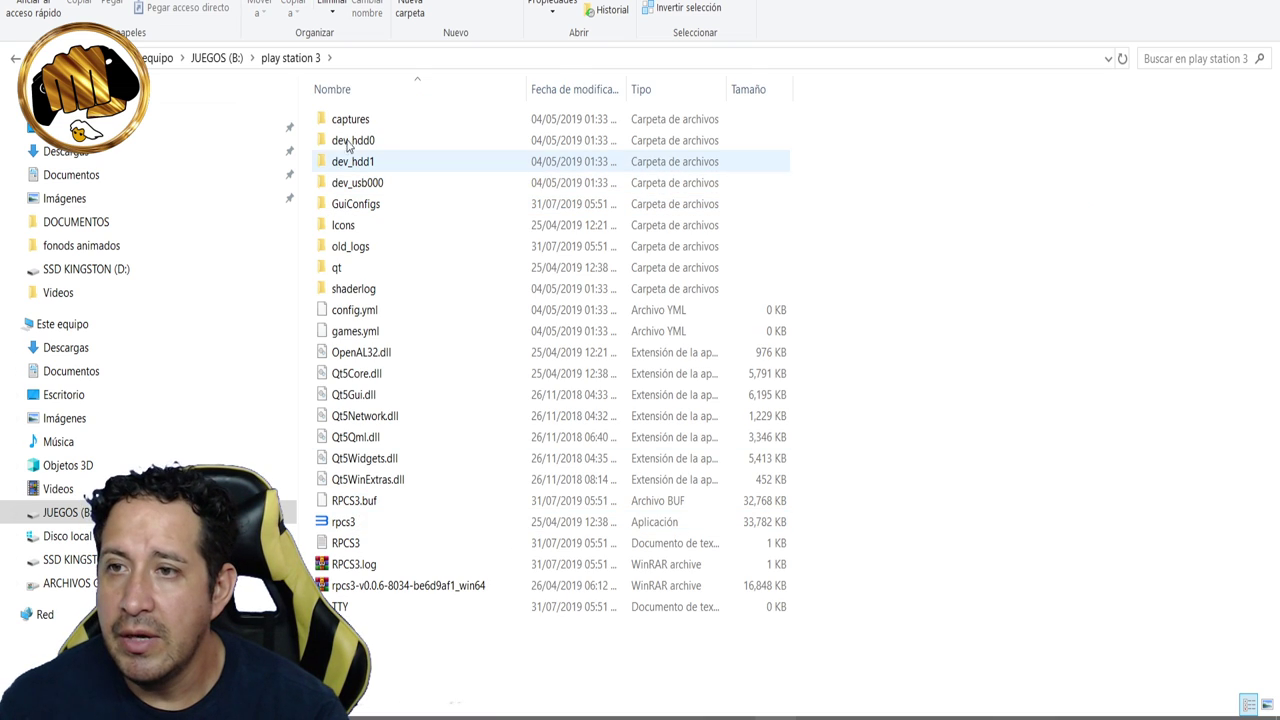
left_click(216, 58)
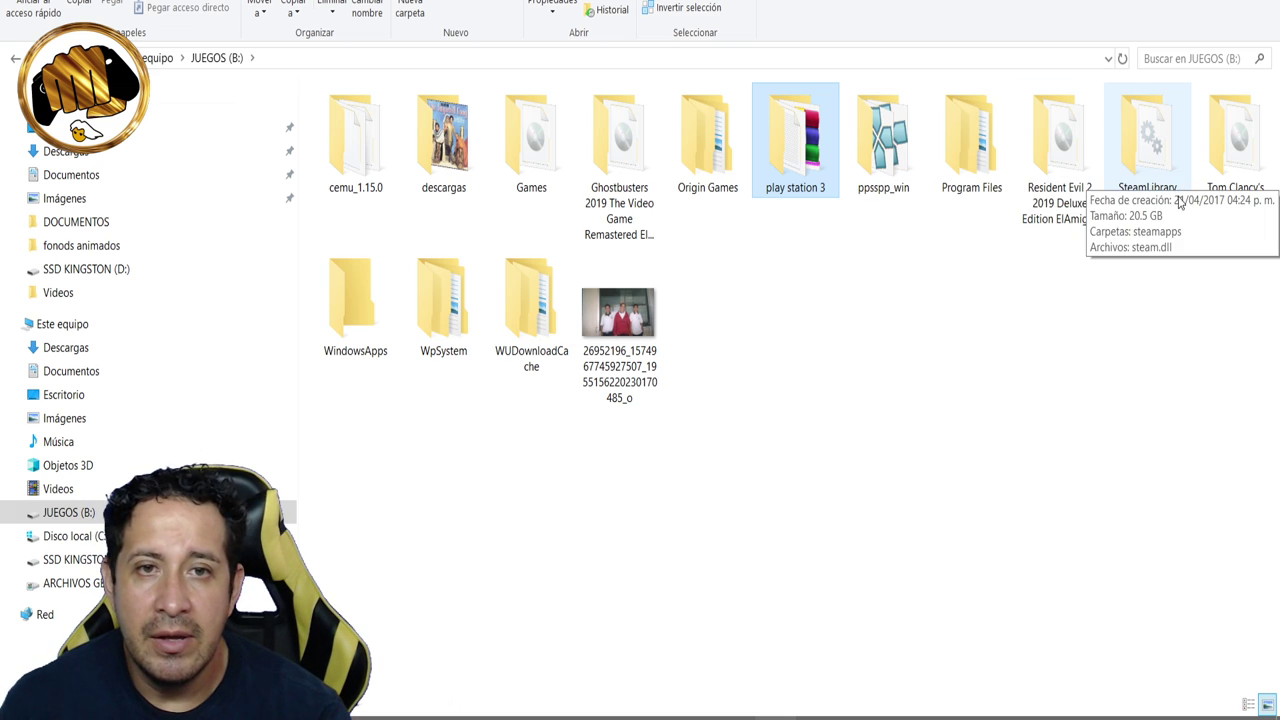
double_click(531, 160)
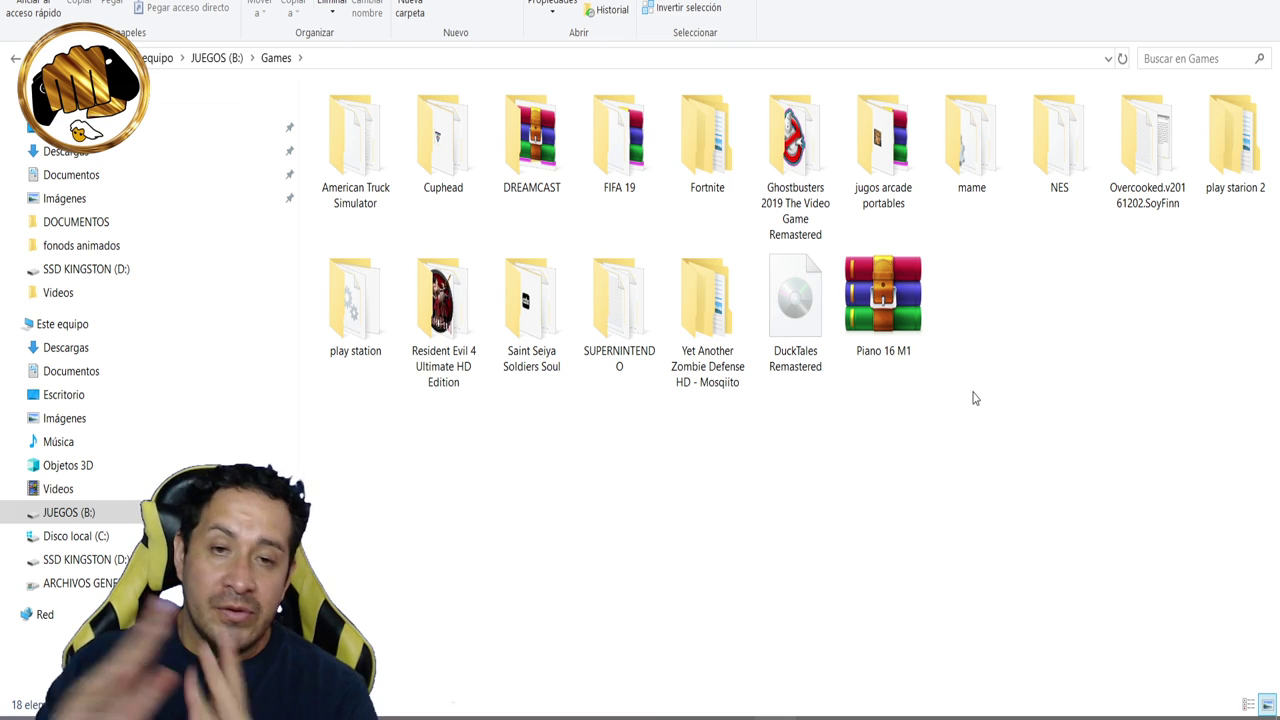
left_click(211, 60)
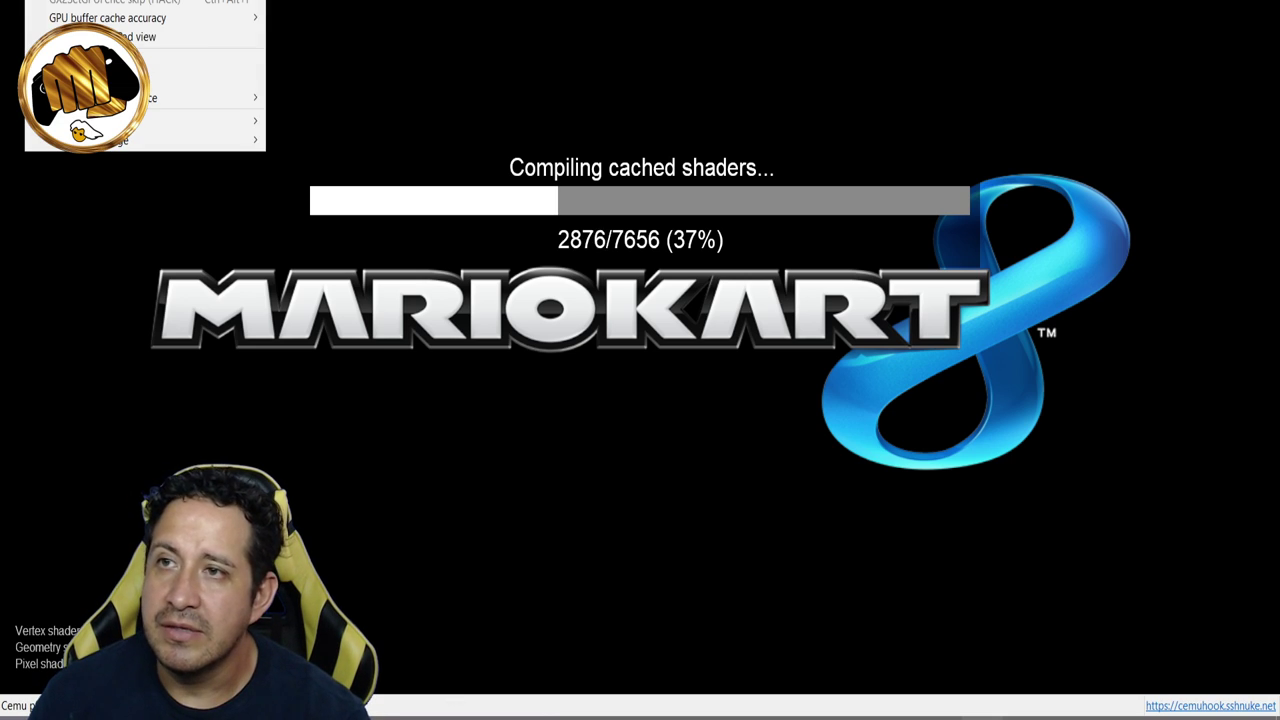
Step: Open Cemu's graphic packs window and look through the list of supported games
left_click(145, 6)
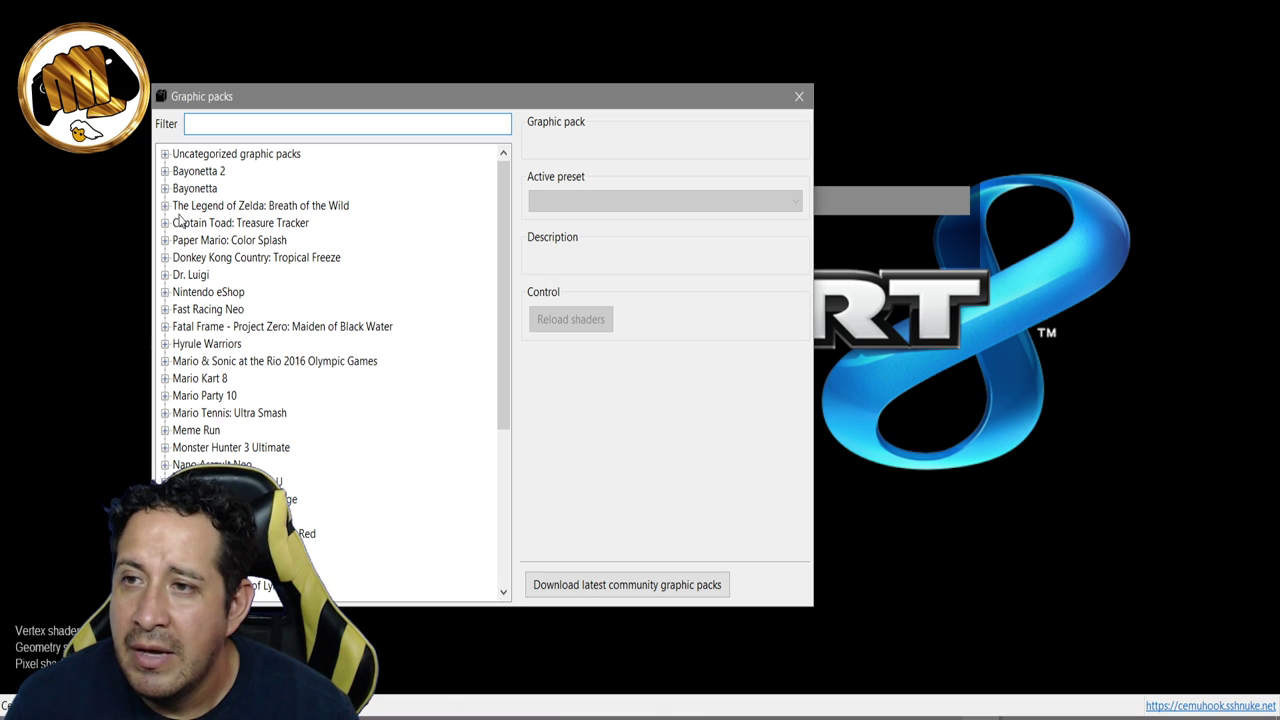
scroll(252, 377, "down", 2)
scroll(252, 377, "down", 3)
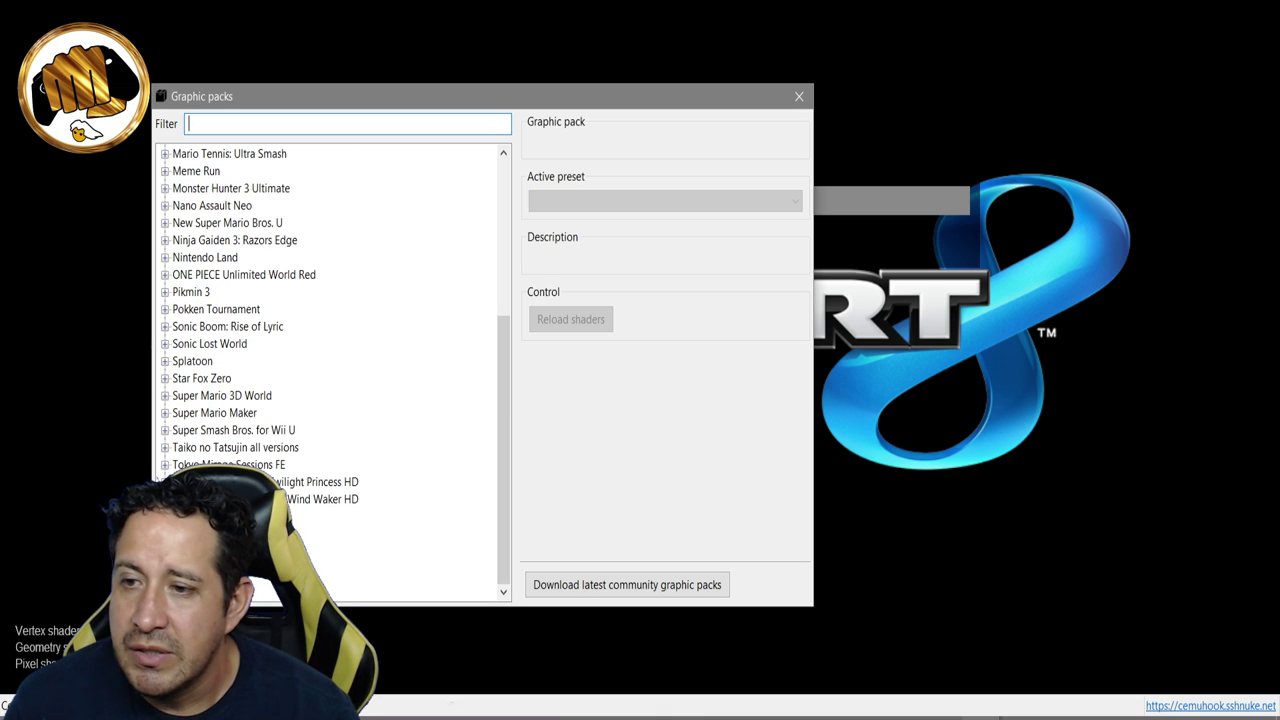
scroll(330, 370, "up", 5)
scroll(330, 370, "down", 4)
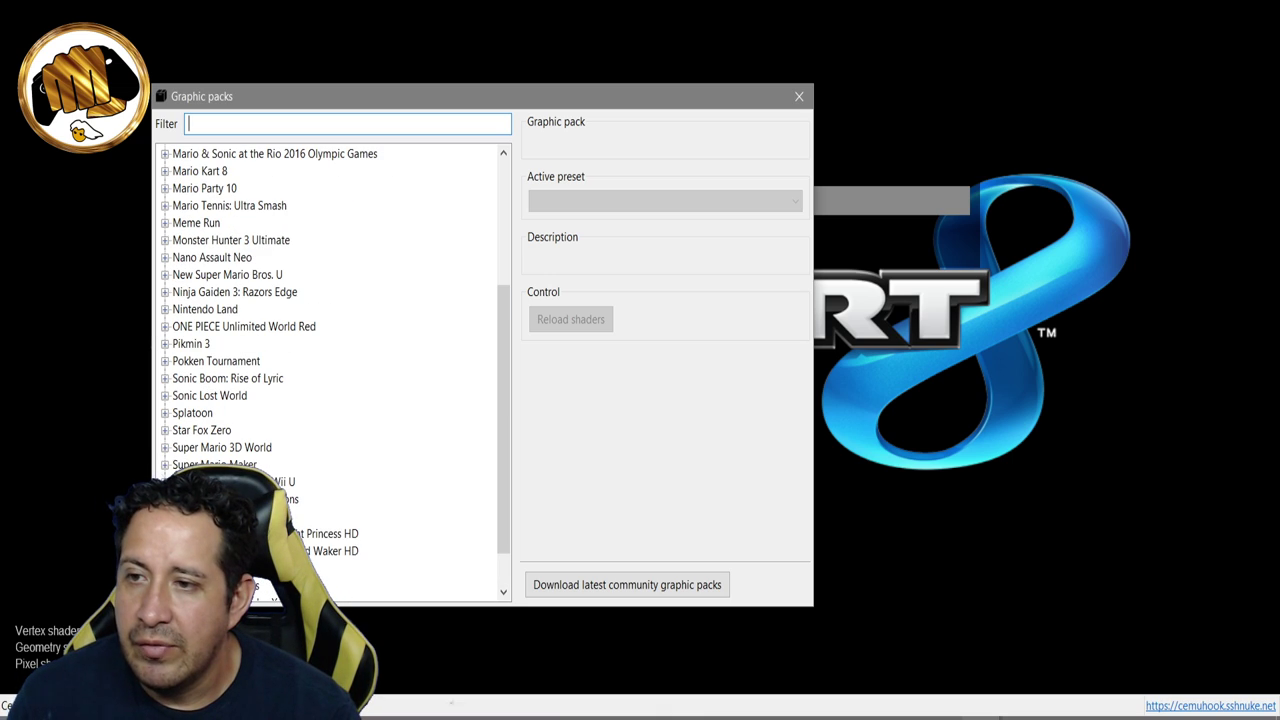
scroll(330, 370, "down", 1)
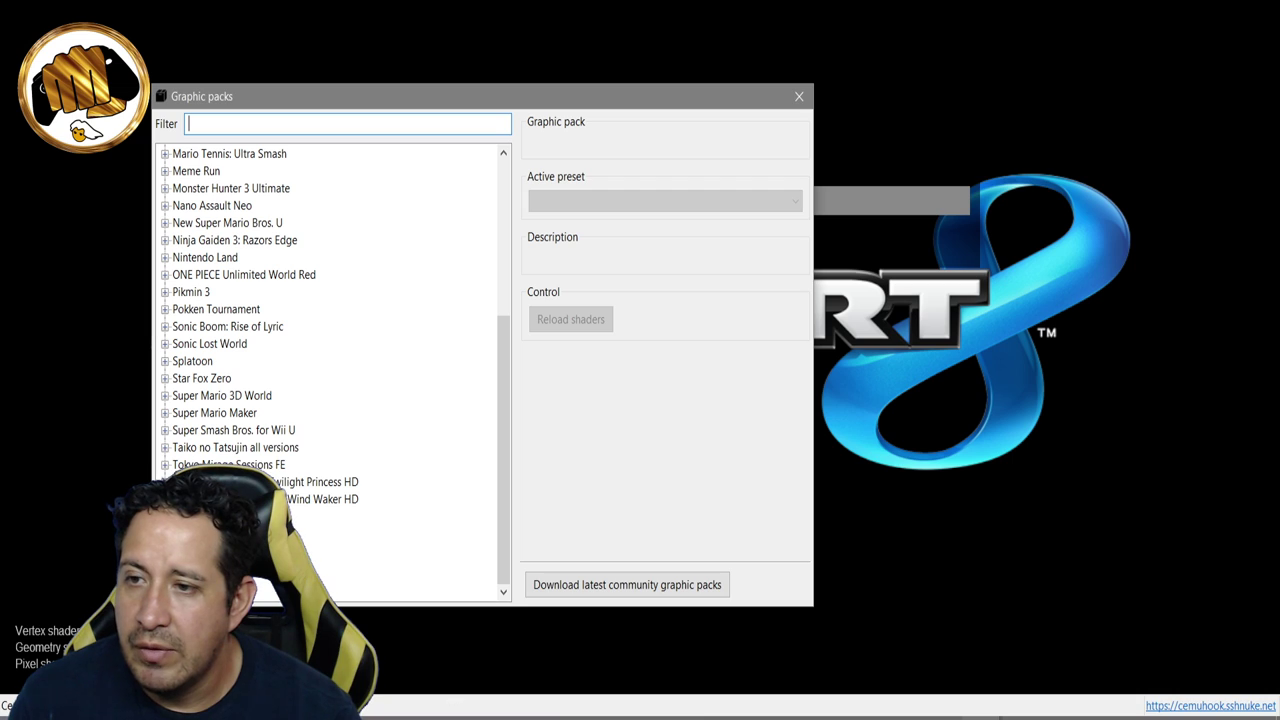
Step: Examine the Enhancements and Graphics packs for Super Mario 3D World, and close the graphic packs window
left_click(165, 396)
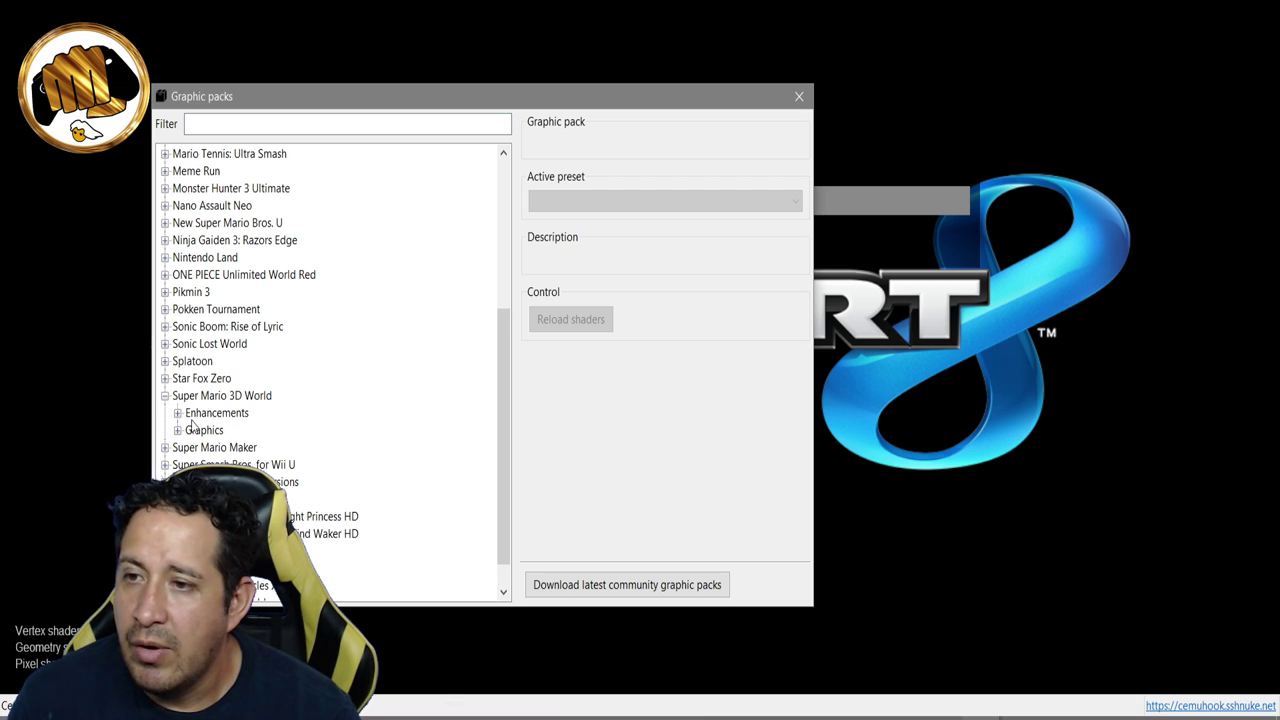
left_click(177, 431)
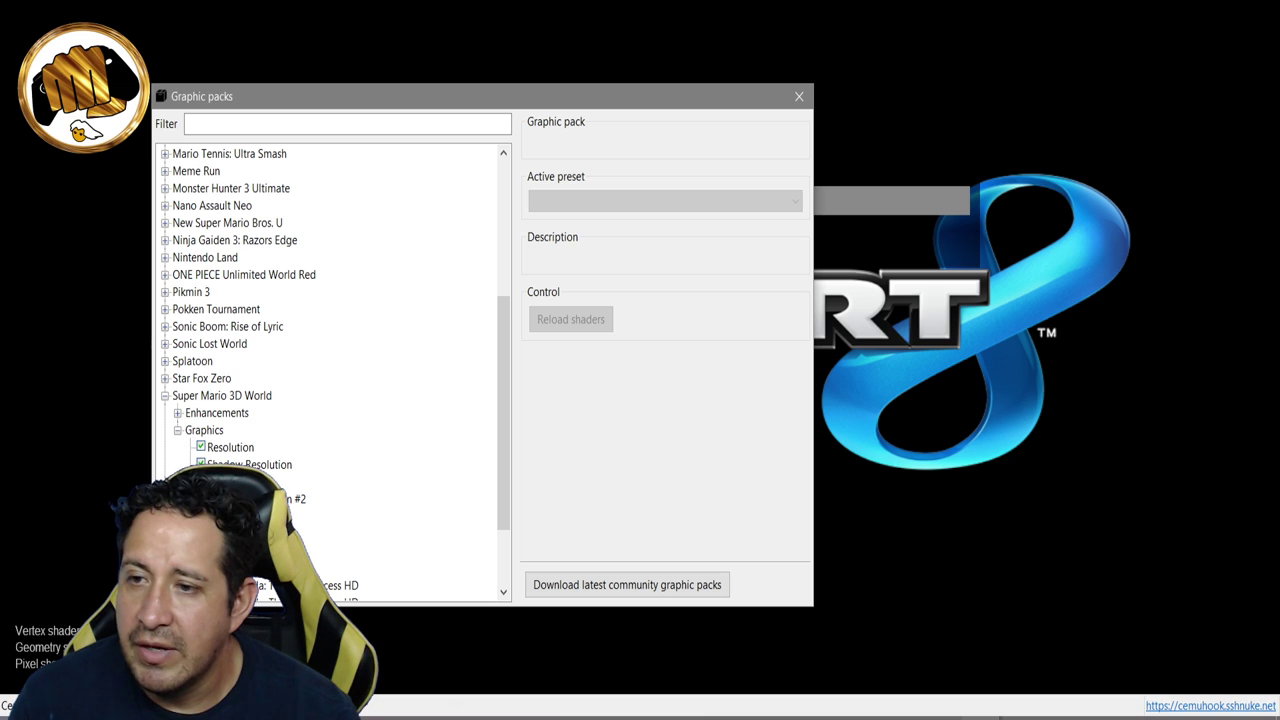
left_click(177, 413)
scroll(300, 400, "down", 1)
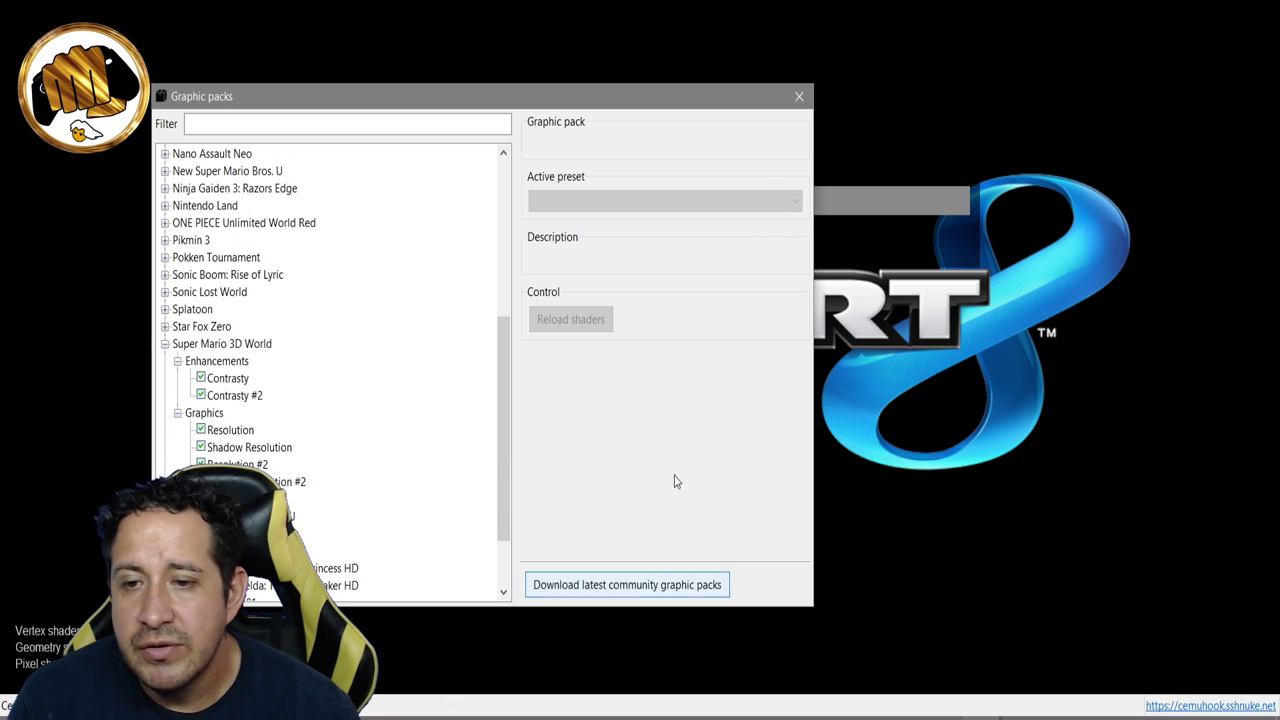
left_click(799, 96)
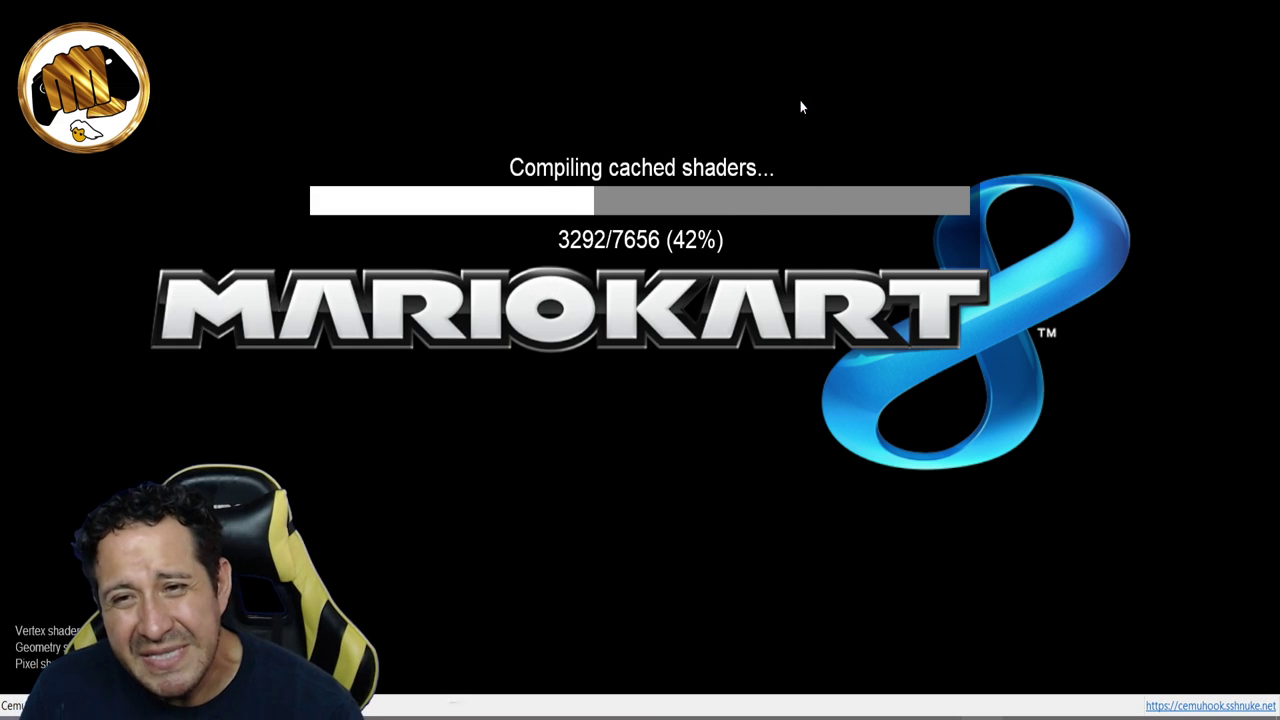